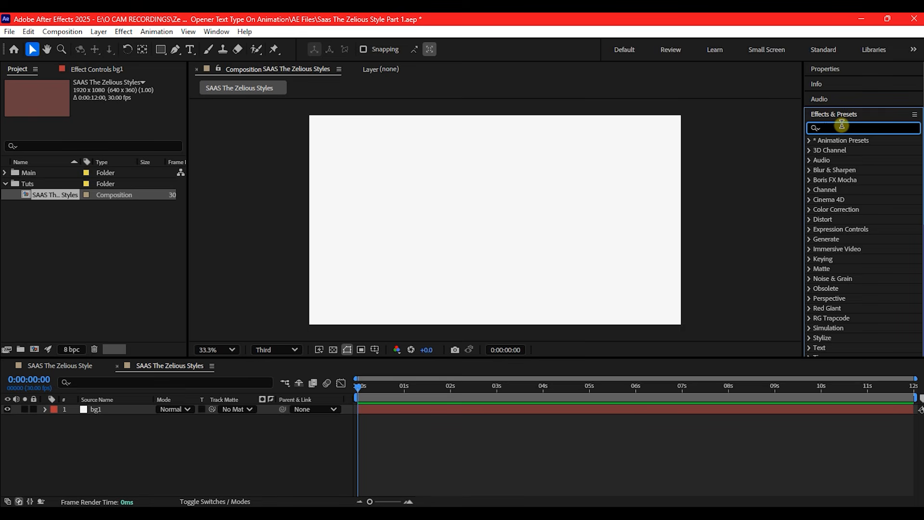
Apply the Gradient Ramp effect to the bg1 layer and set its start color to a dark navy blue
type("ramp")
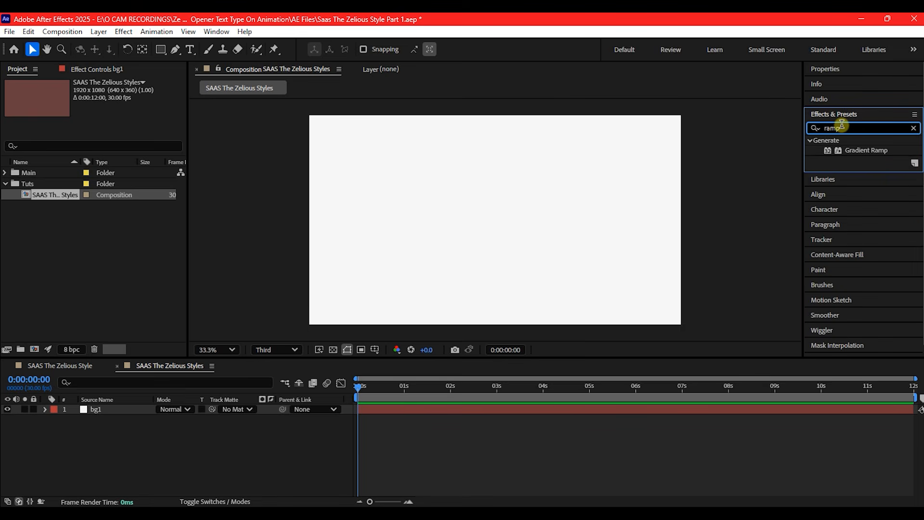
left_click_drag(867, 150, 408, 410)
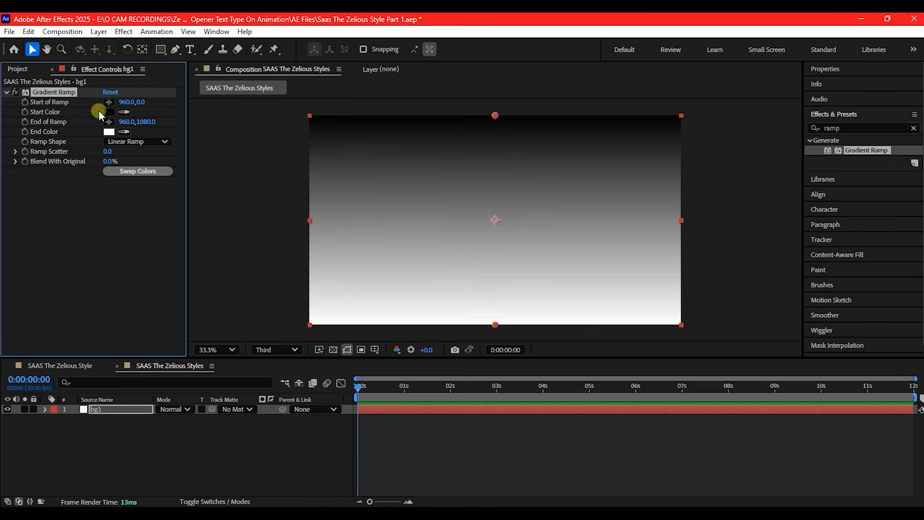
left_click(108, 113)
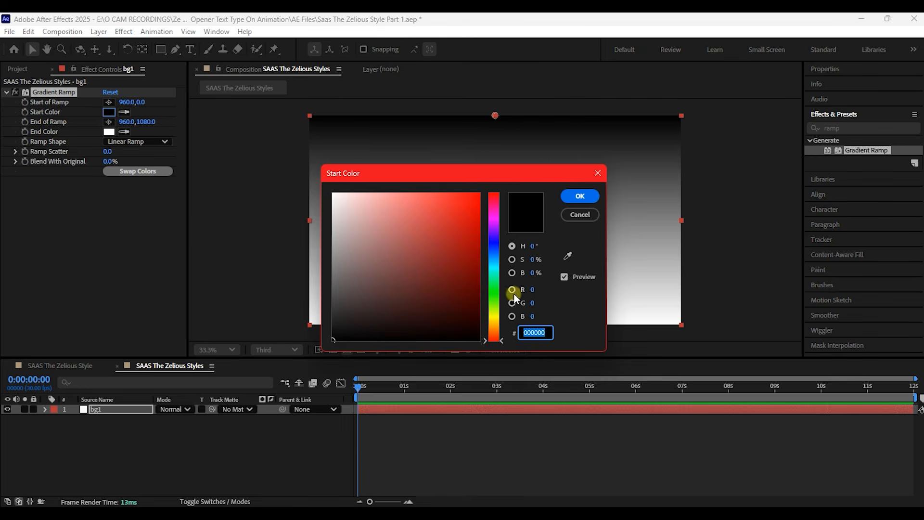
left_click(488, 246)
left_click(472, 305)
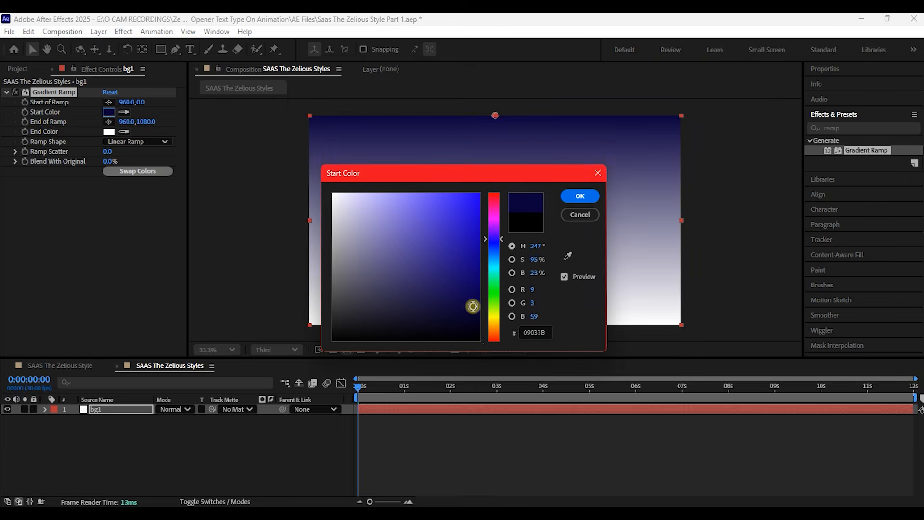
key("Return")
Set the Gradient Ramp's end color to a dark blue shade
left_click(109, 132)
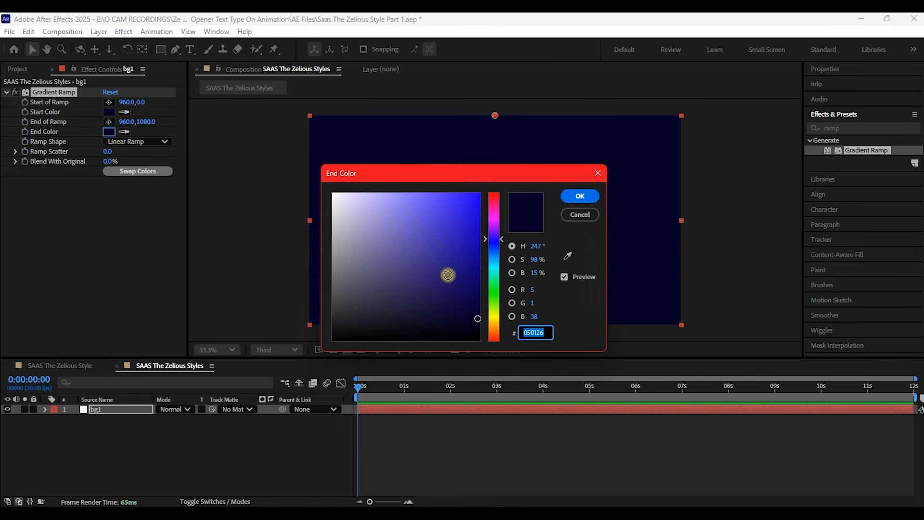
left_click(418, 318)
left_click(581, 196)
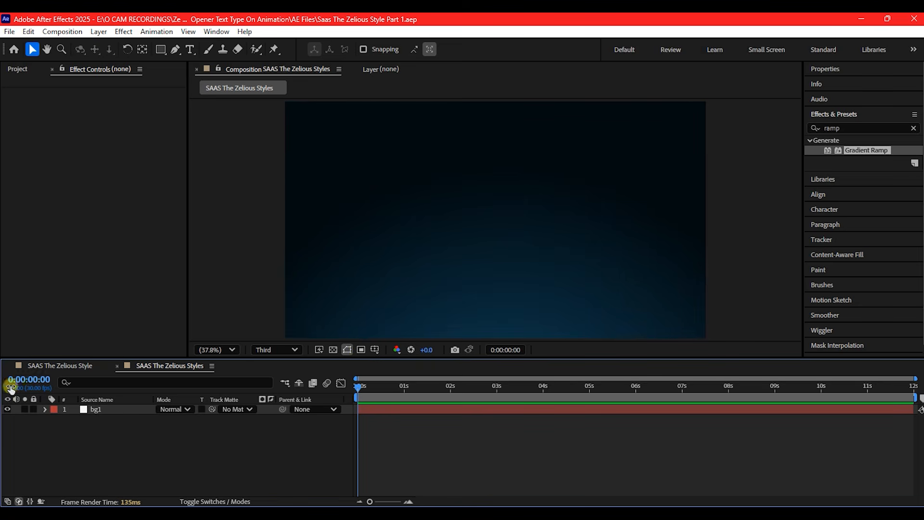
Create a text layer reading "Still manually entering"
right_click(275, 441)
mouse_move(303, 297)
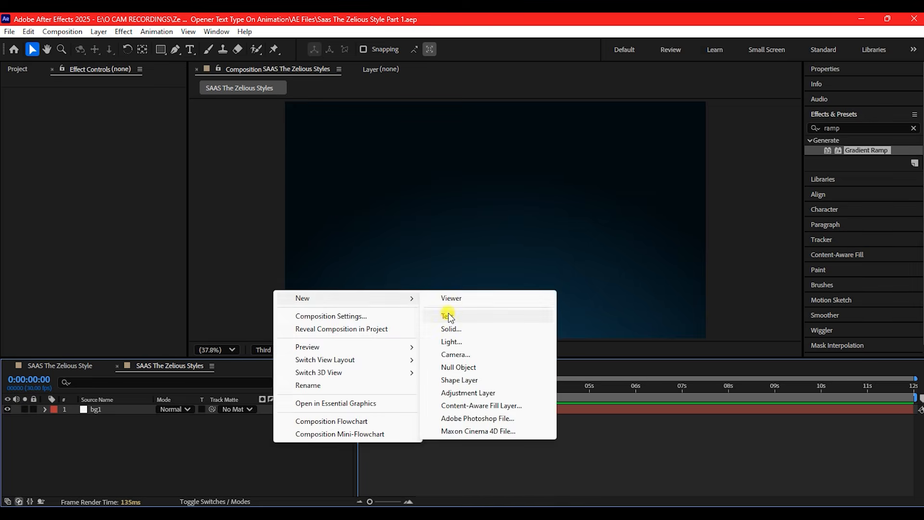
left_click(449, 316)
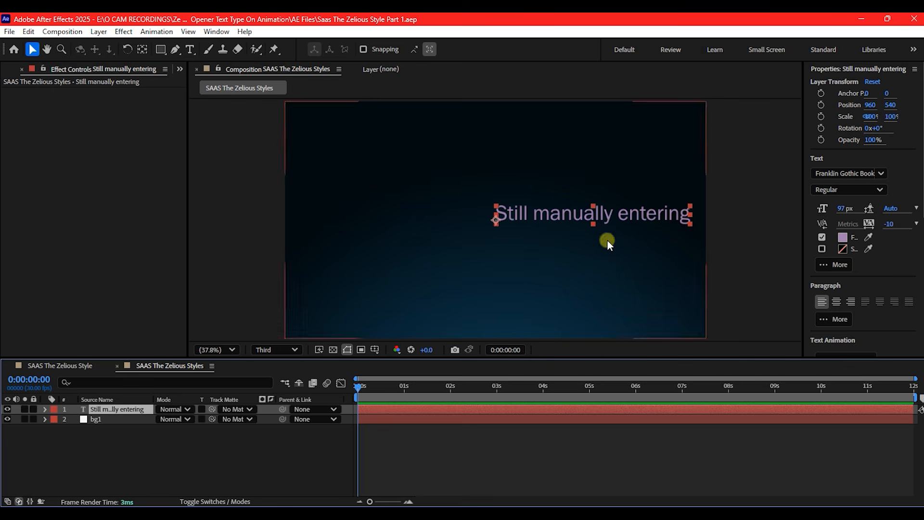
Left-align the text's paragraph and center the text layer horizontally and vertically in the composition
left_click(821, 301)
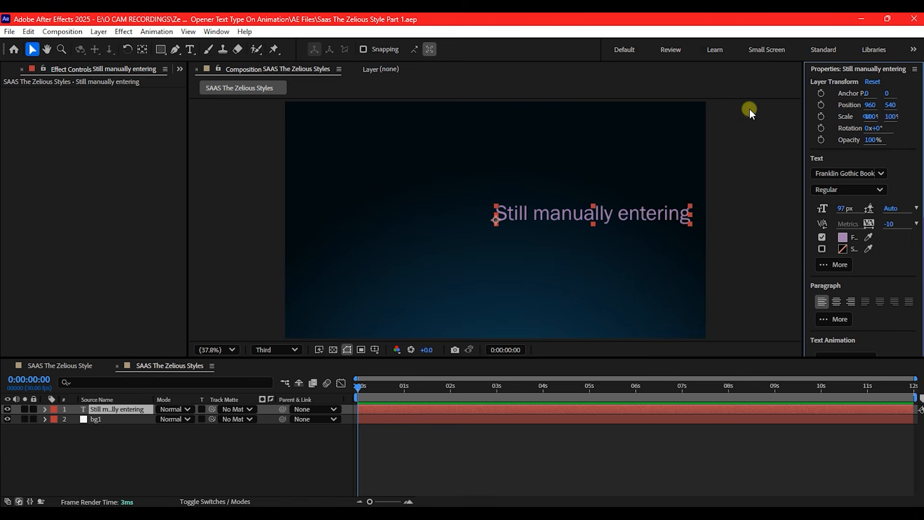
left_click(836, 70)
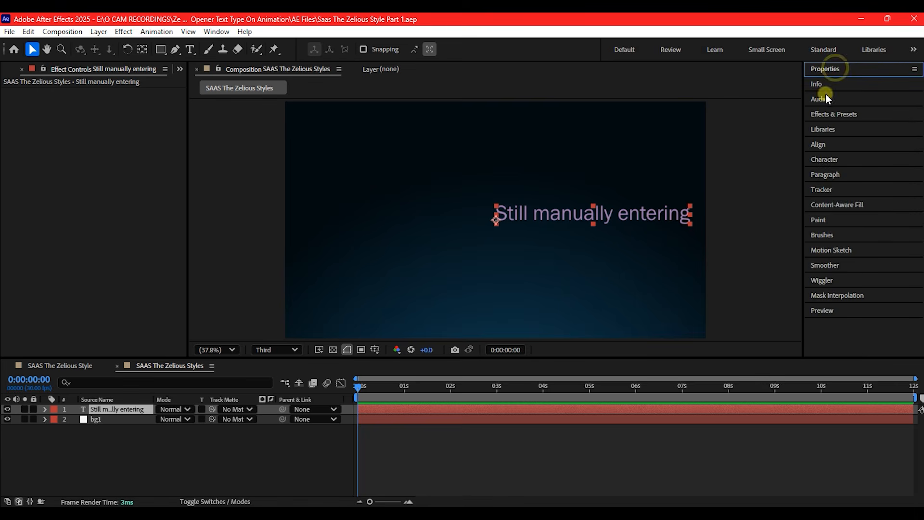
left_click(828, 144)
left_click(833, 182)
left_click(894, 182)
left_click(138, 421)
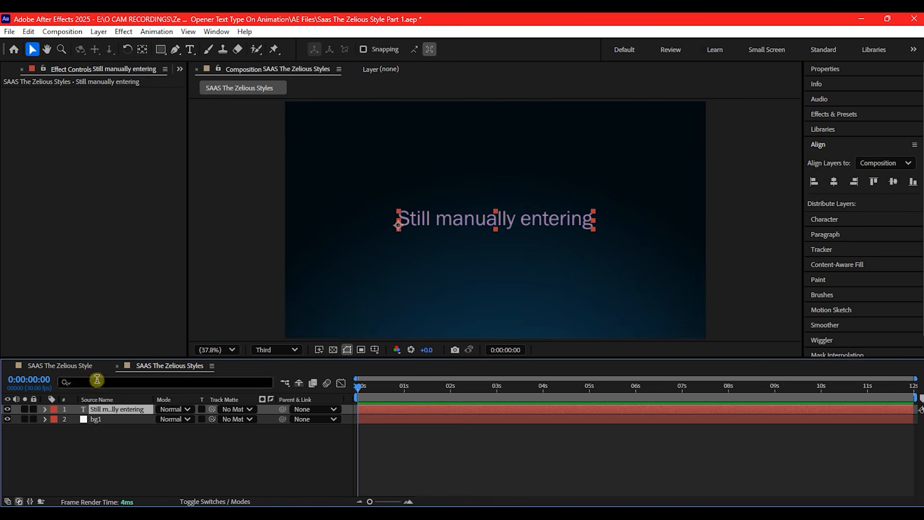
Add a Scale animator to the text layer and set its scale to 0%
left_click(44, 409)
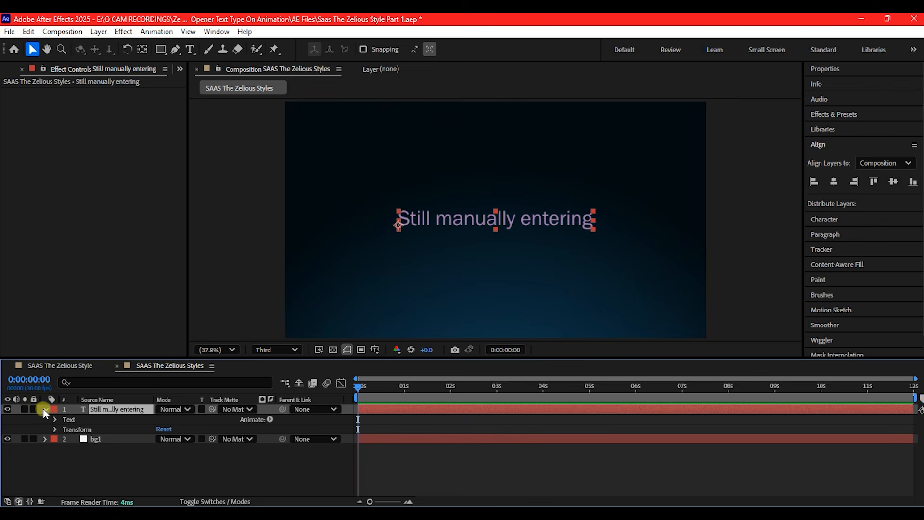
left_click(269, 419)
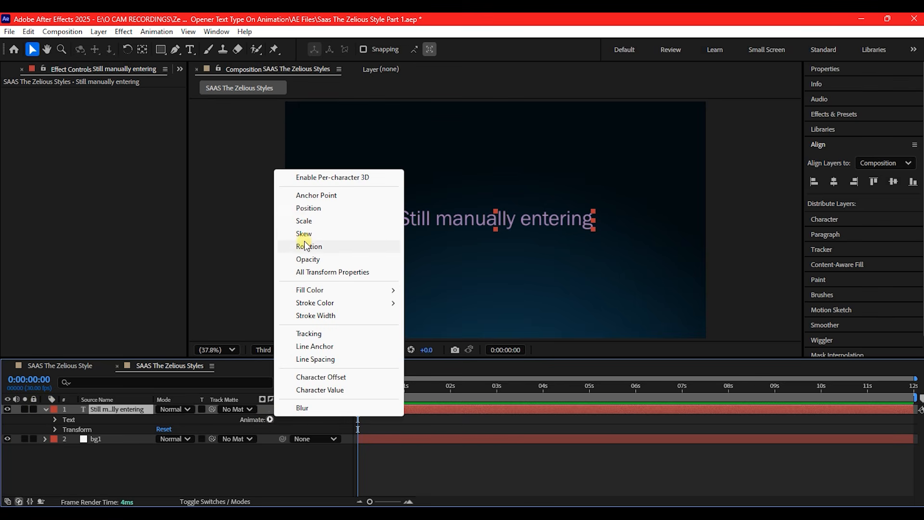
left_click(303, 220)
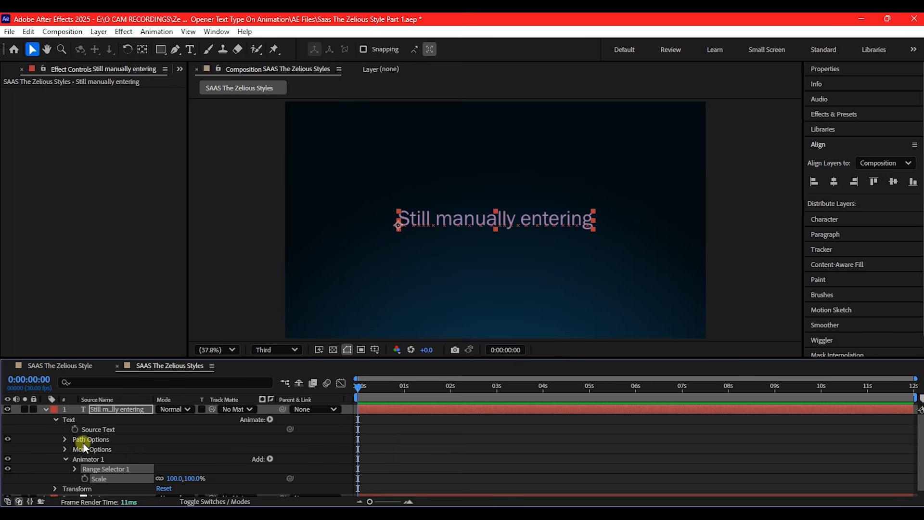
left_click(174, 477)
type("0")
key("Return")
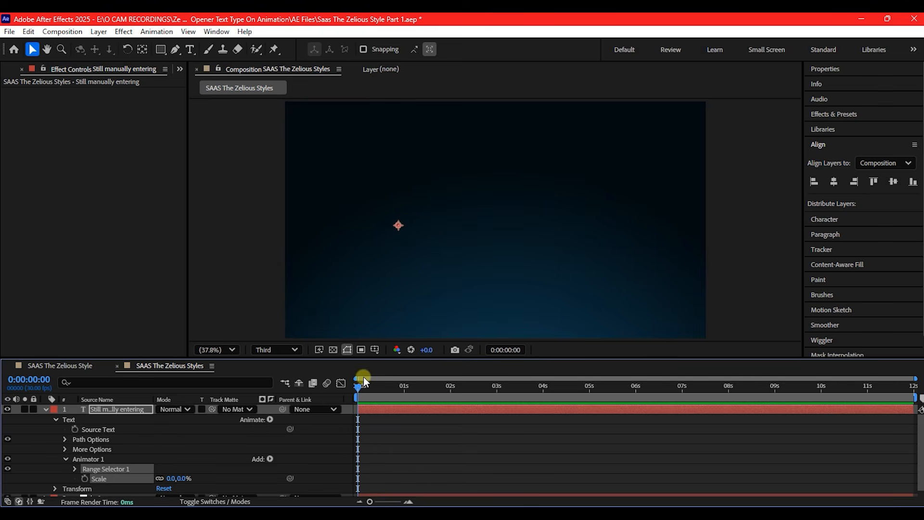
Keyframe the Range Selector 1 offset from 0% near the start of the timeline to 100% at 0:00:01:29, and preview it
left_click_drag(358, 386, 449, 392)
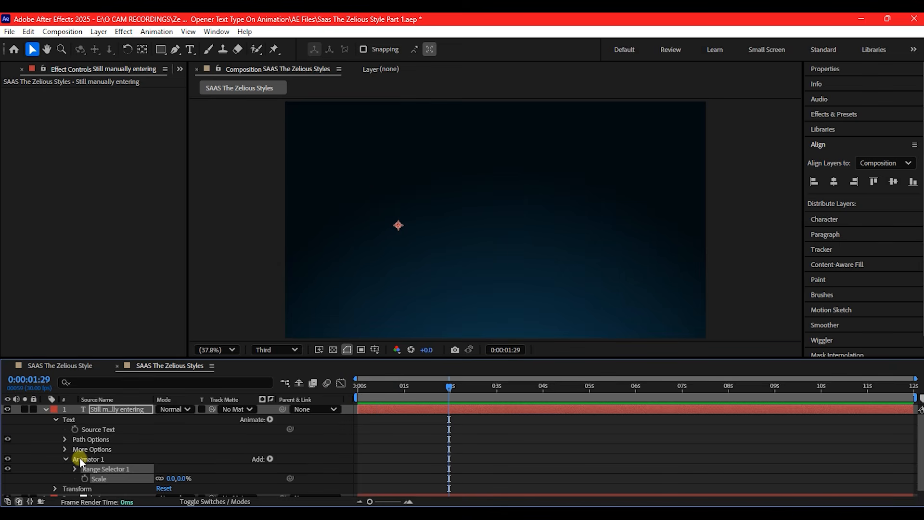
scroll(68, 460, "down", 1)
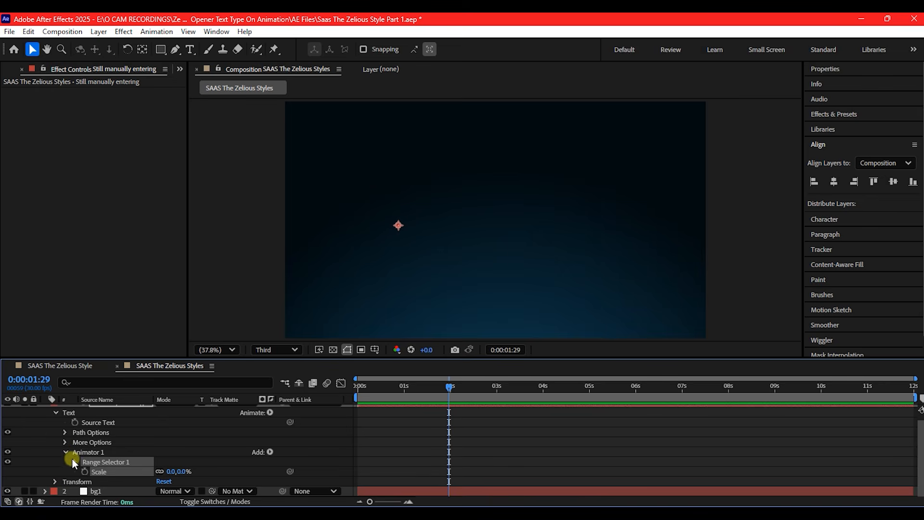
left_click(74, 461)
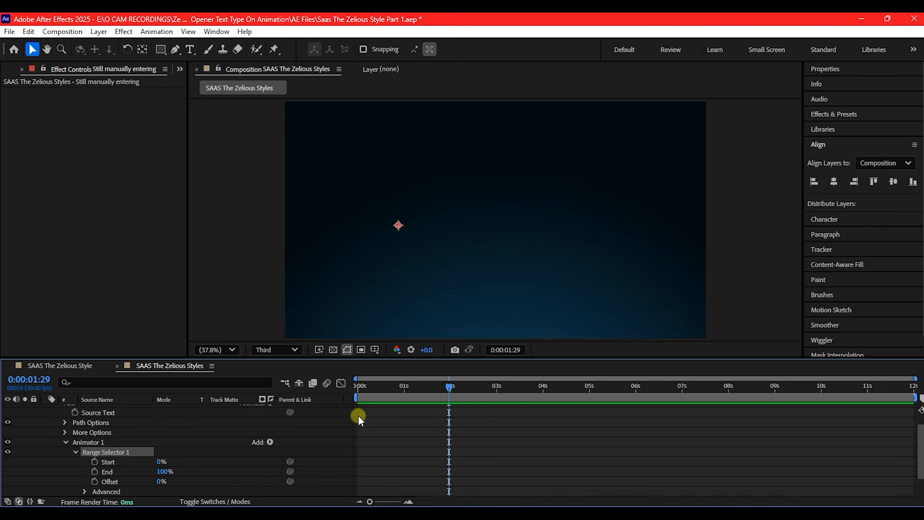
left_click(94, 481)
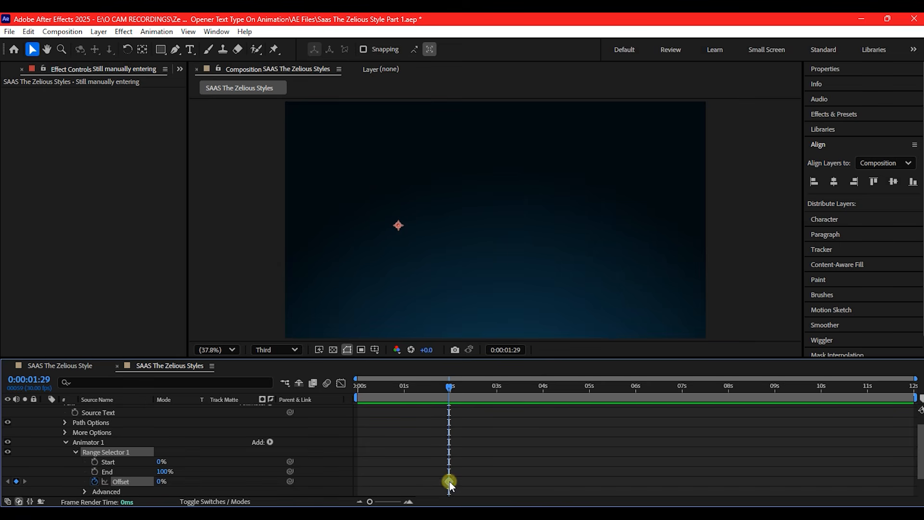
left_click_drag(449, 481, 360, 487)
left_click_drag(161, 483, 262, 486)
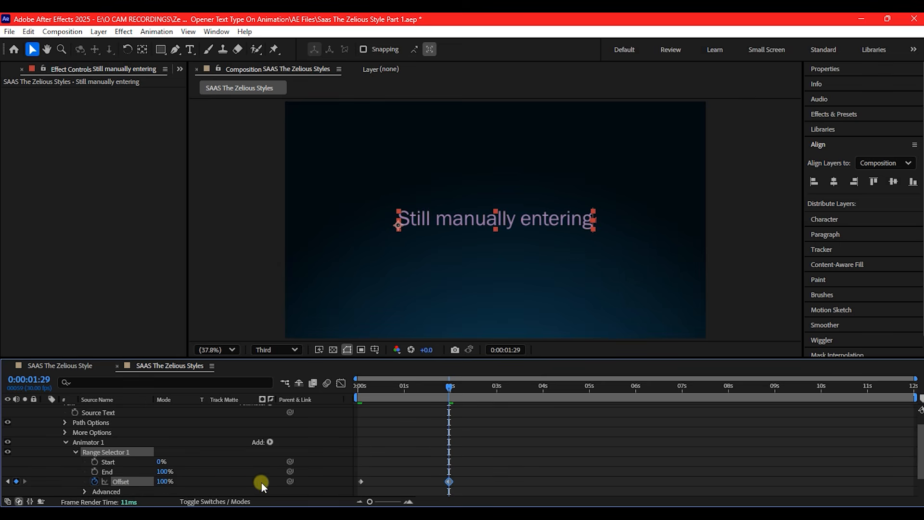
left_click_drag(449, 386, 446, 420)
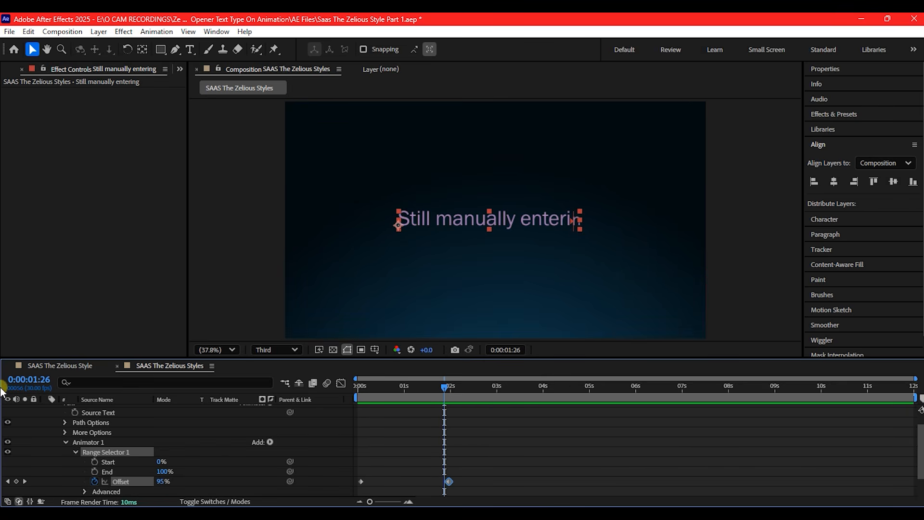
Set the range selector's advanced Smoothness to 0% and preview the type-on animation
left_click(84, 491)
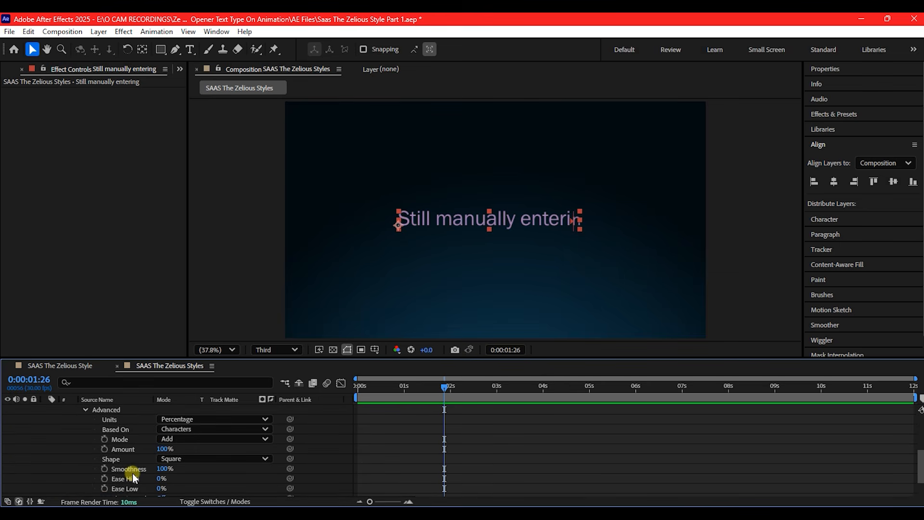
left_click(164, 469)
type("0")
key("Return")
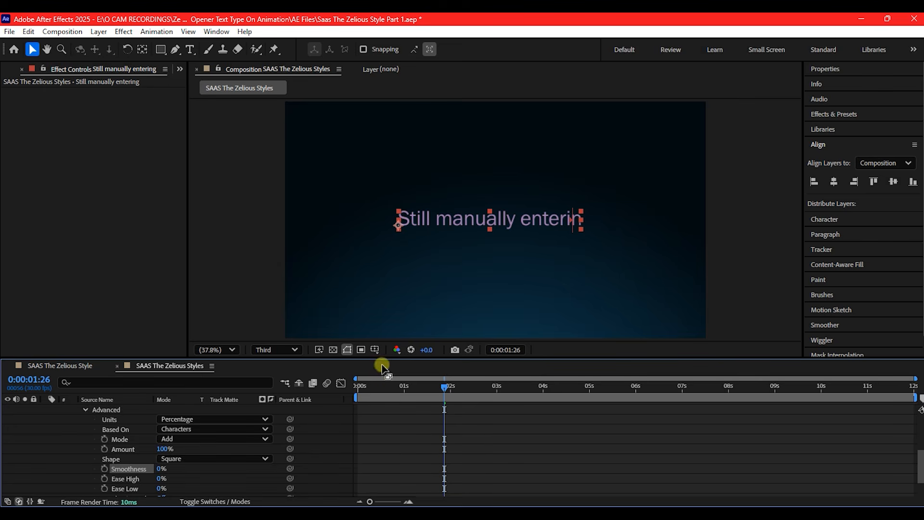
left_click_drag(362, 385, 422, 389)
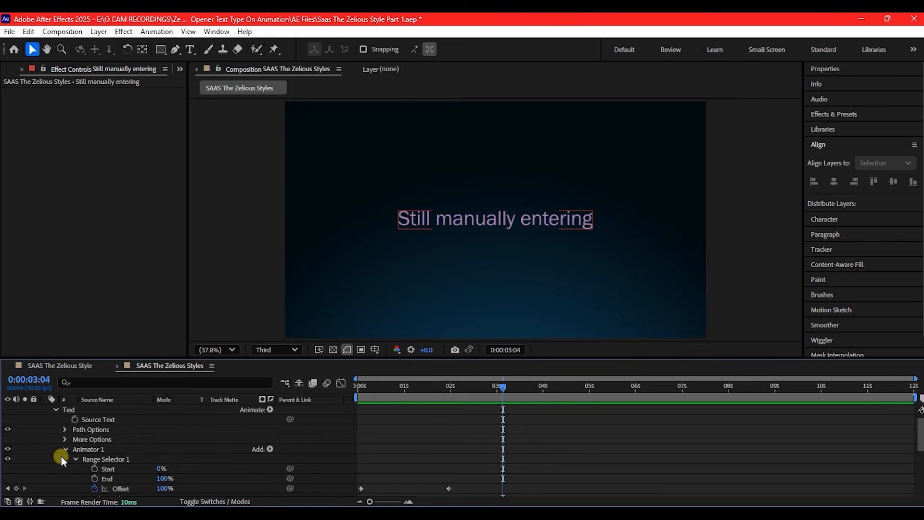
Show only the text layer's keyframed properties and add an Offset keyframe at 0:00:01:06, after the word "manually"
scroll(120, 448, "up", 1)
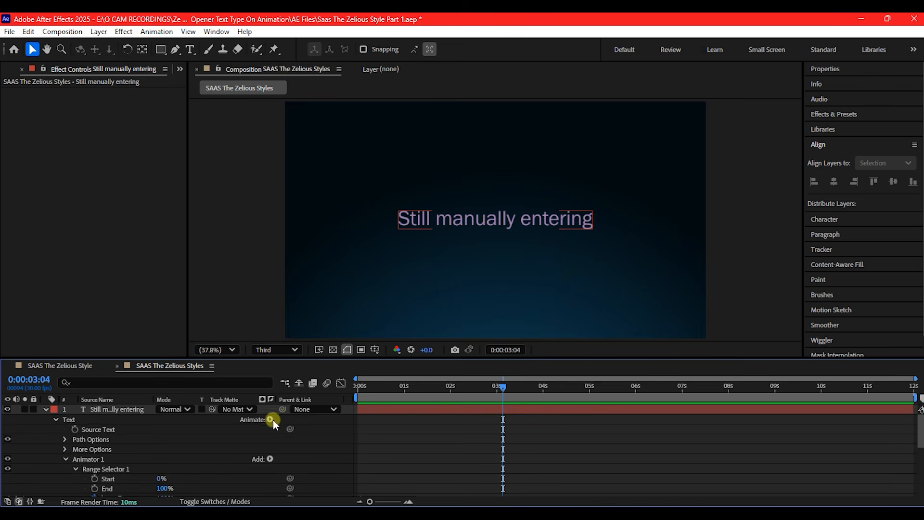
scroll(379, 453, "down", 3)
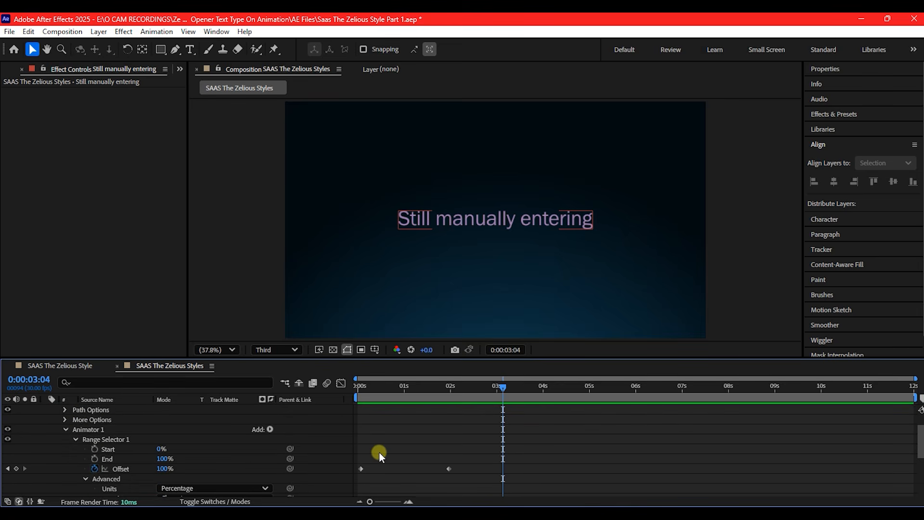
key("u")
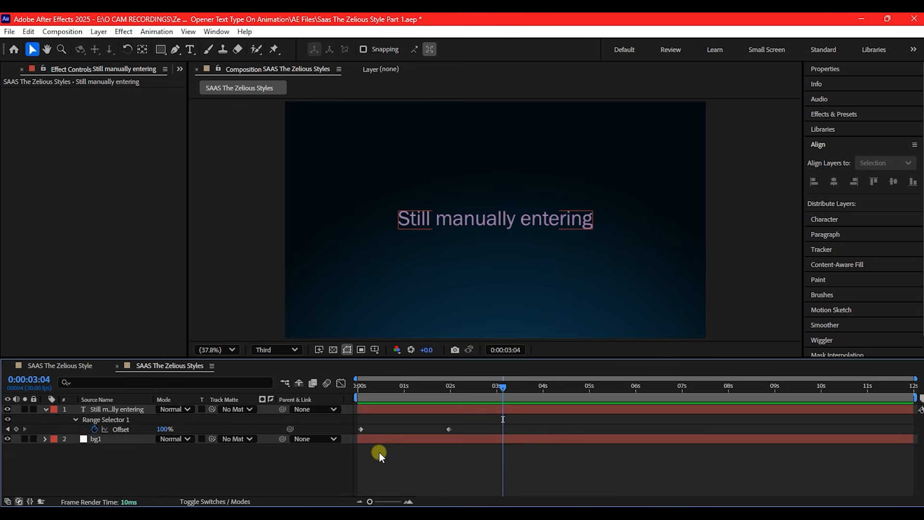
left_click_drag(371, 385, 413, 395)
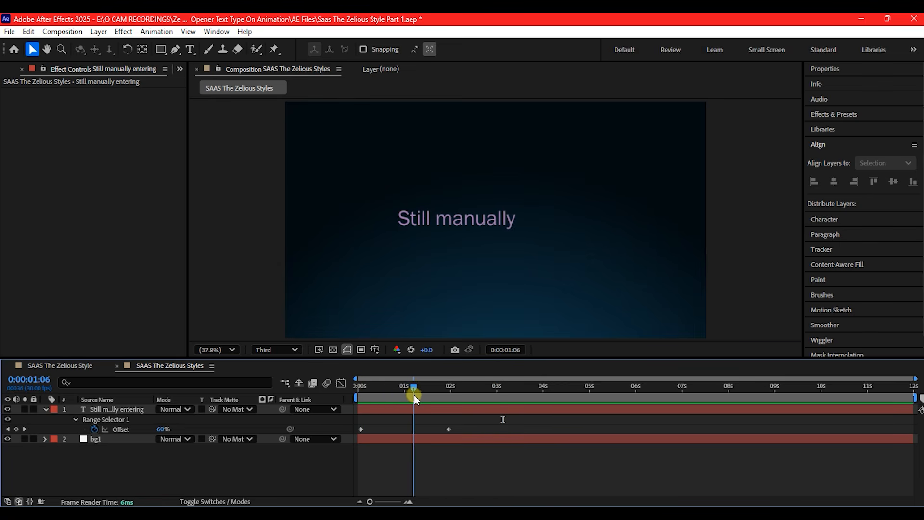
left_click(103, 410)
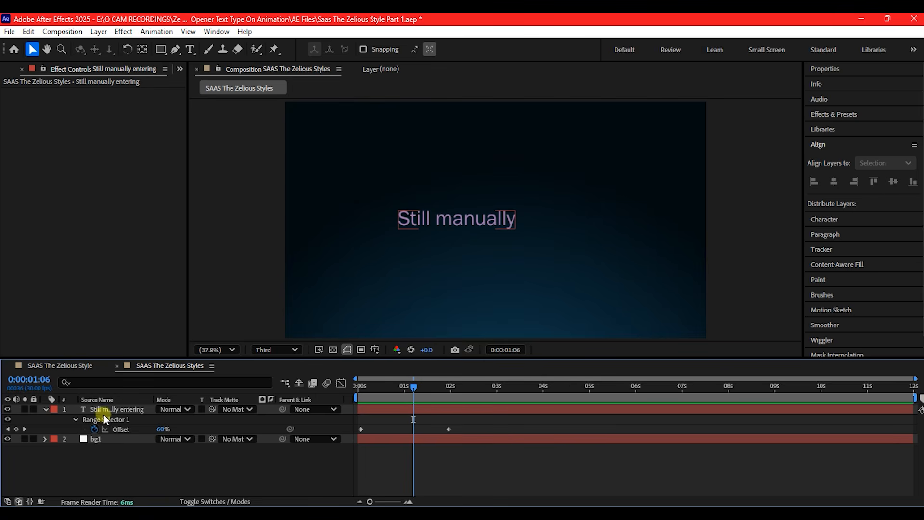
left_click(15, 429)
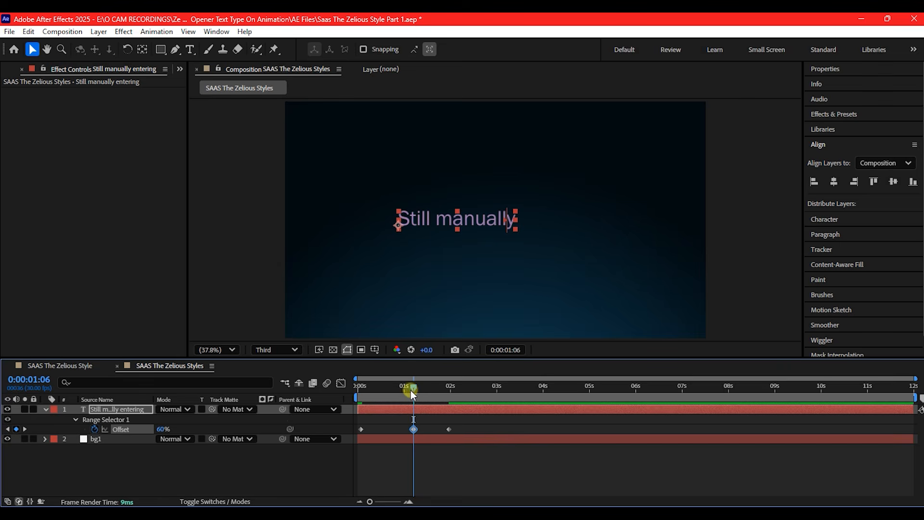
Copy the 0:00:01:06 Offset keyframe to 0:00:01:18 and move the last keyframe to about 2.4 seconds
left_click_drag(415, 389, 434, 390)
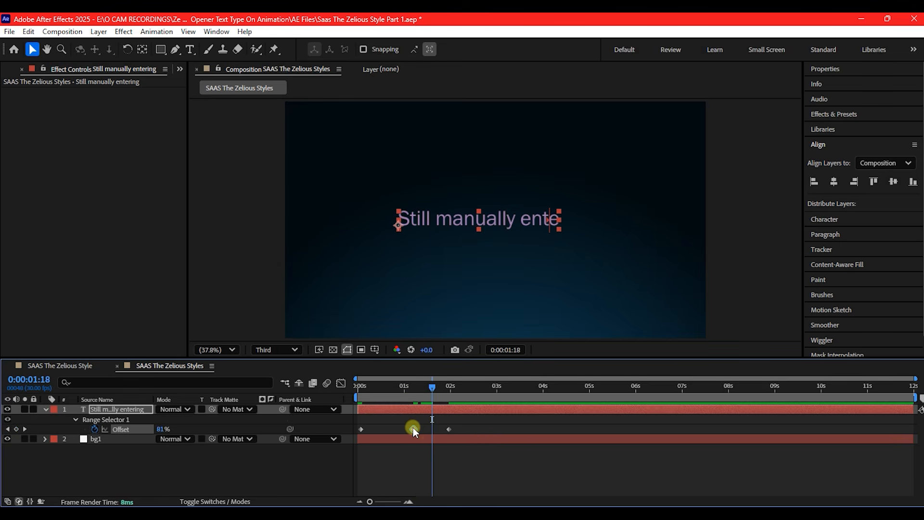
mouse_move(413, 427)
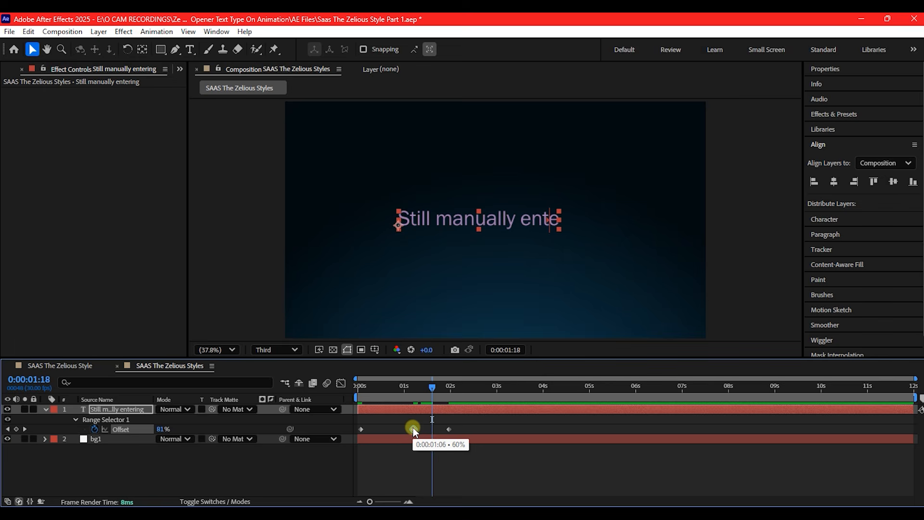
key("ctrl+c")
key("ctrl+v")
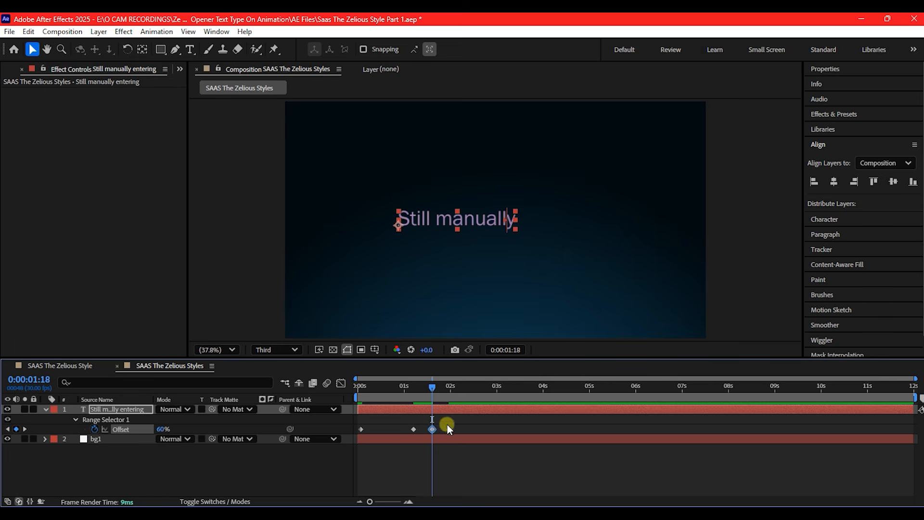
left_click_drag(449, 428, 431, 440)
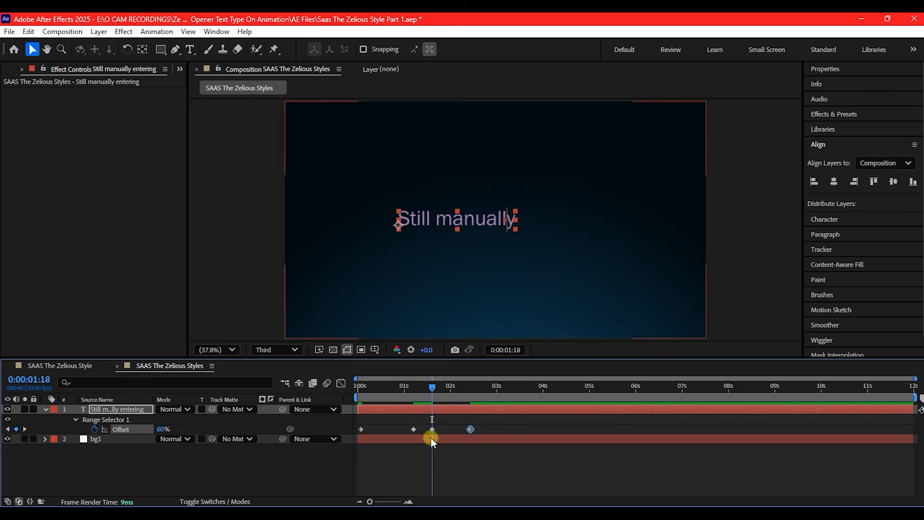
left_click_drag(492, 423, 432, 432)
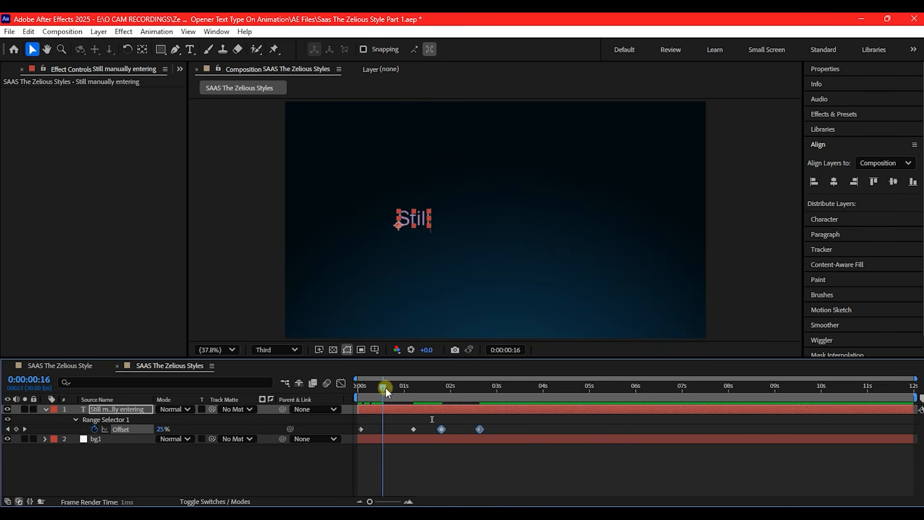
Add a second animator with an Opacity property to the "Still manually entering" text layer and set its opacity to 20%
left_click_drag(385, 388, 507, 405)
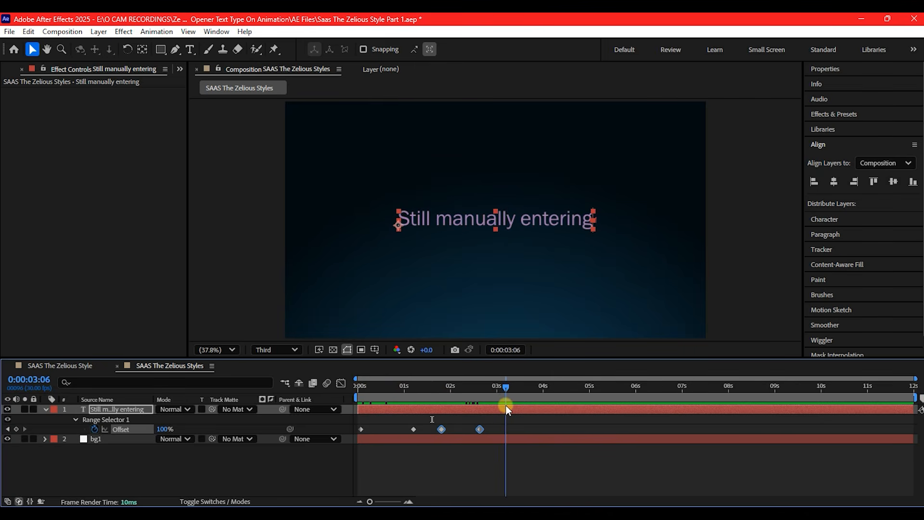
left_click(45, 406)
left_click(44, 406)
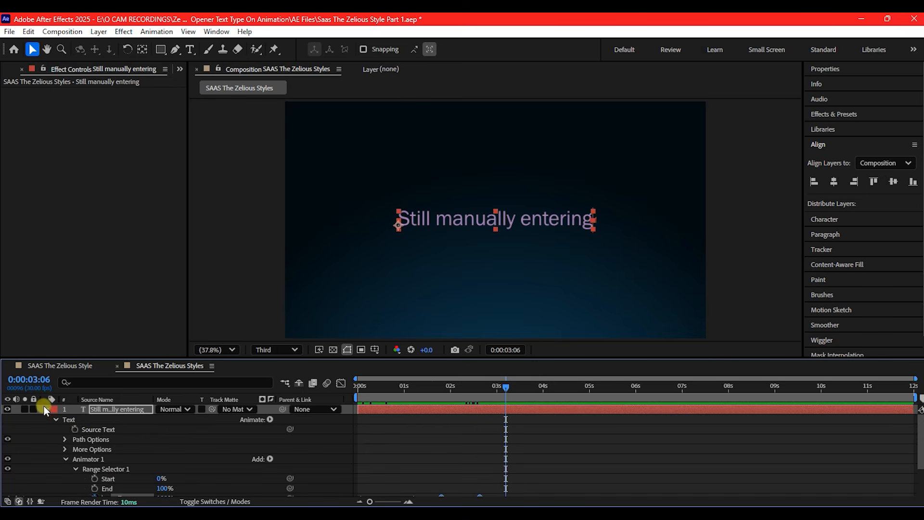
left_click(269, 420)
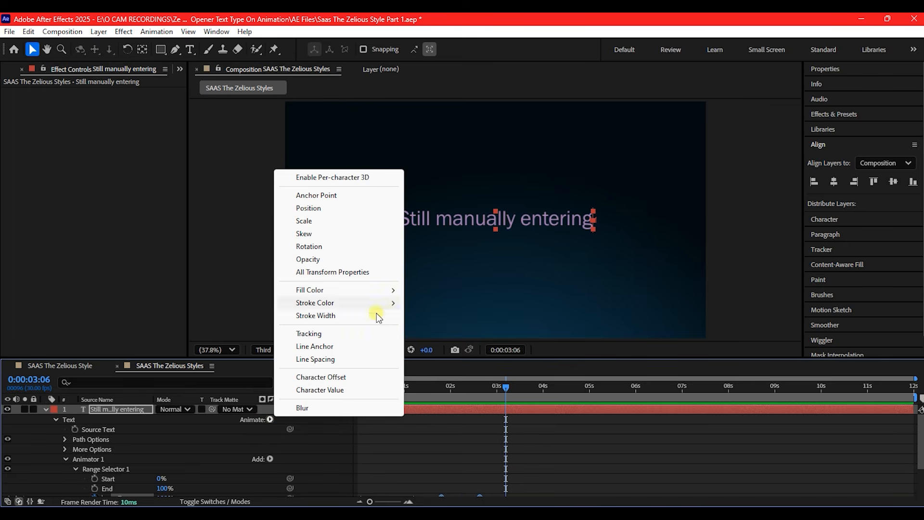
left_click(309, 259)
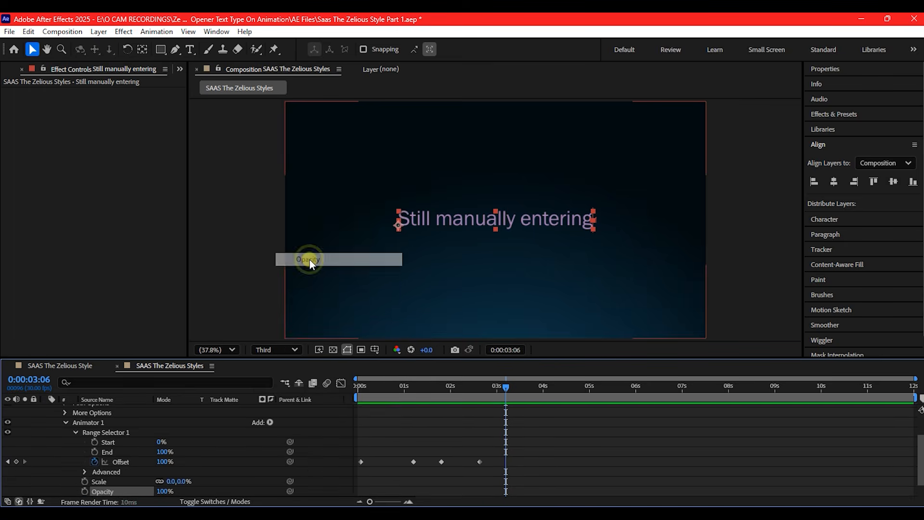
scroll(67, 466, "down", 1)
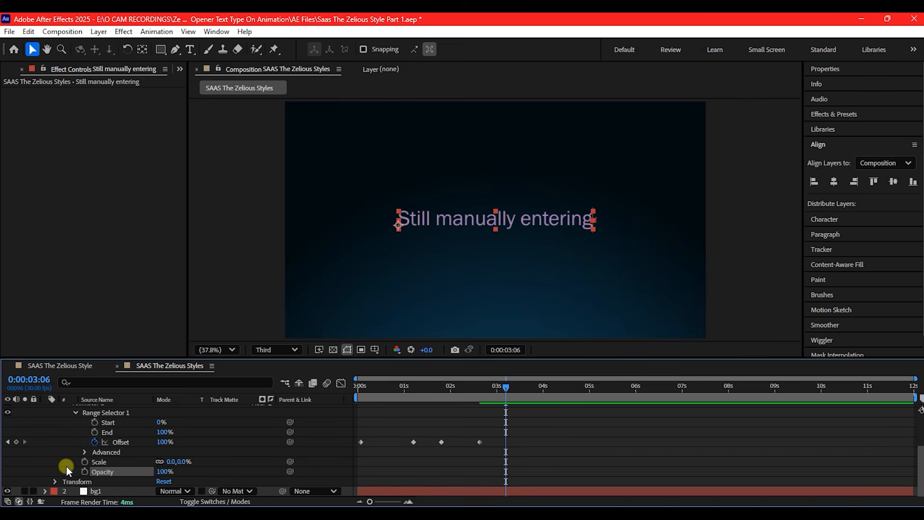
left_click(164, 471)
type("20")
key("Return")
left_click(140, 467)
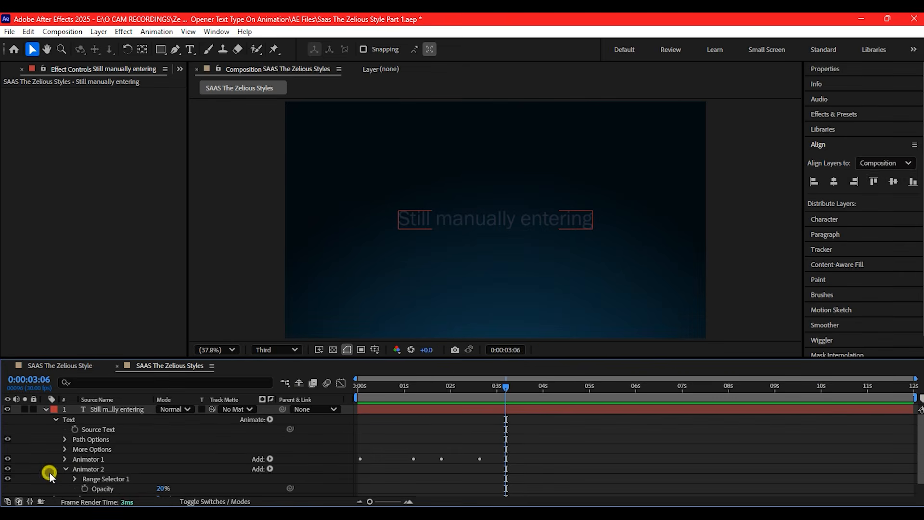
left_click(89, 466)
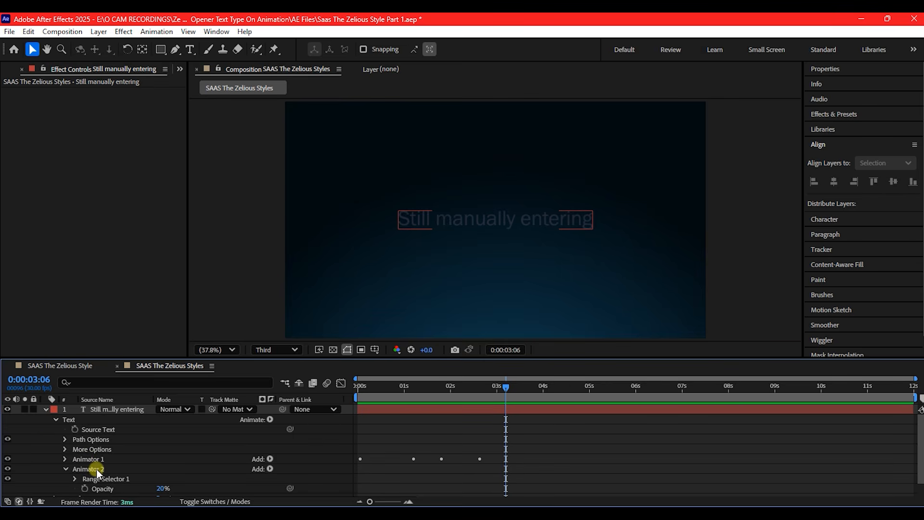
Keyframe the Range Selector 1 offset of Animator 2 from -19% near the start of the timeline to 80% at 0:00:02:19
left_click(82, 460)
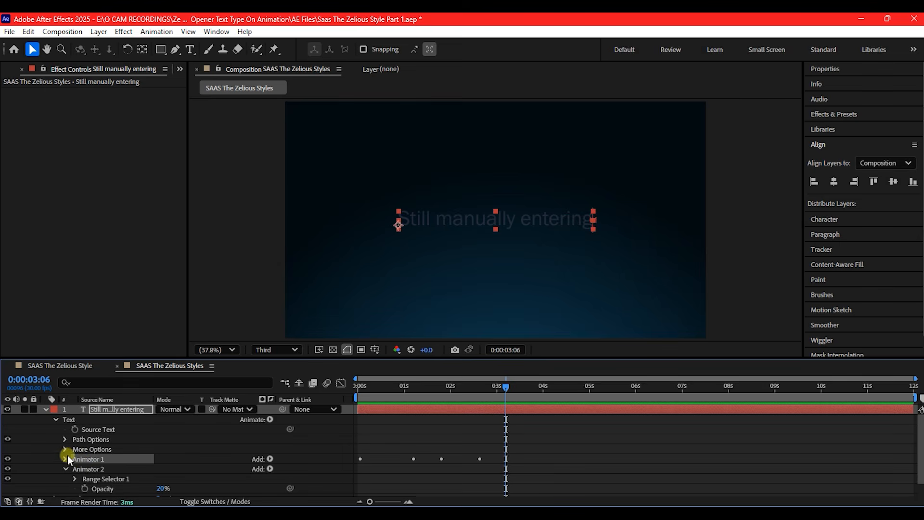
left_click(64, 459)
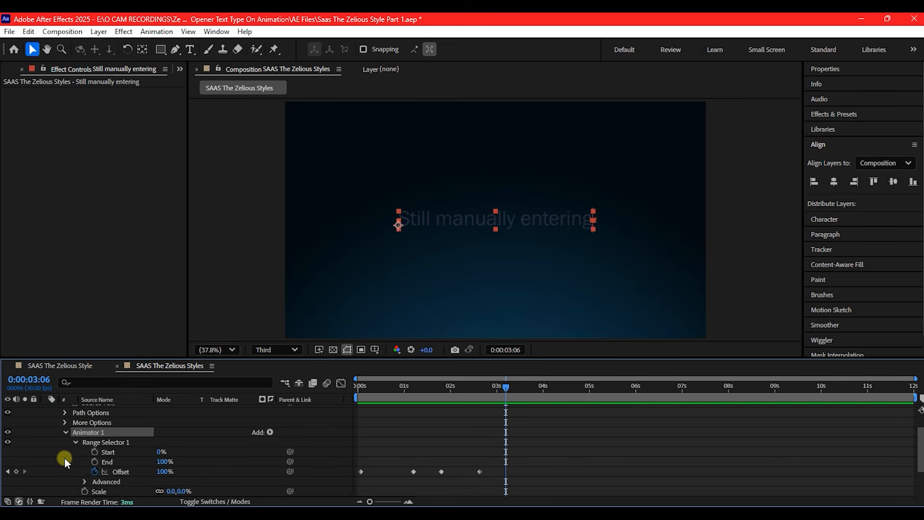
left_click(64, 432)
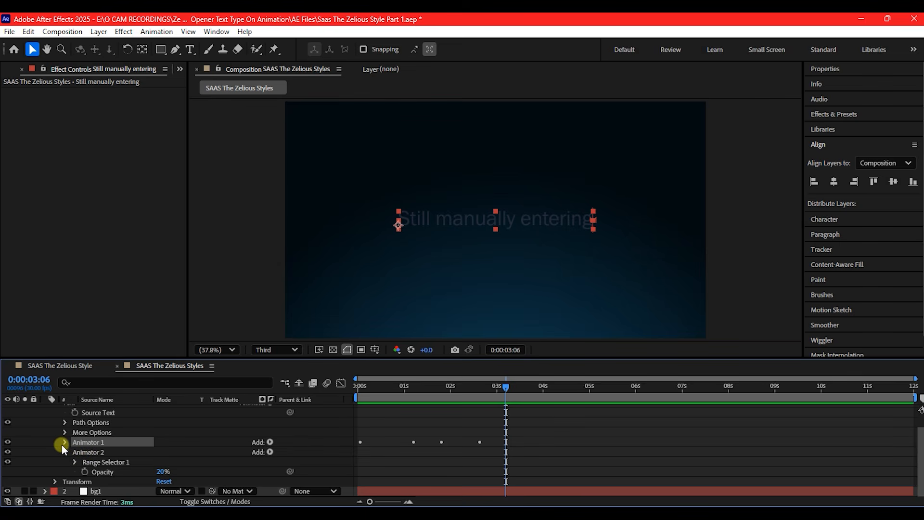
left_click_drag(161, 474, 162, 475)
left_click(74, 461)
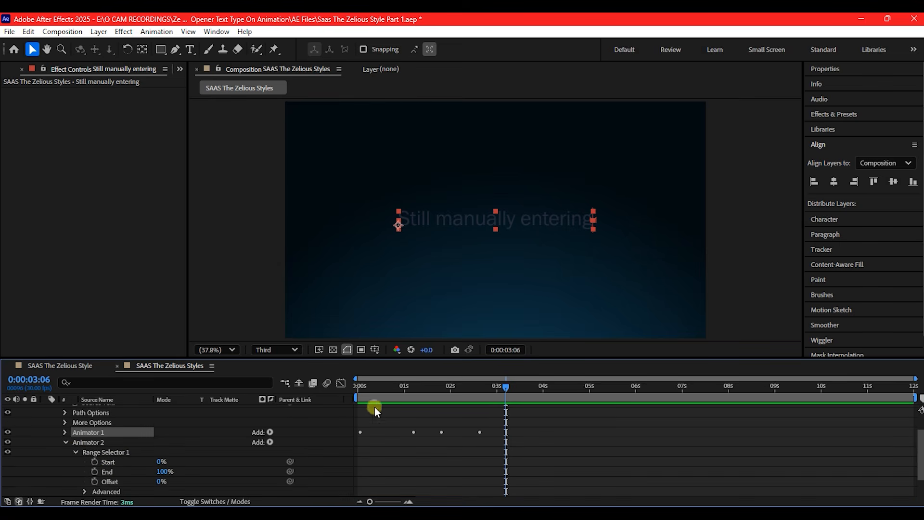
left_click_drag(423, 388, 481, 402)
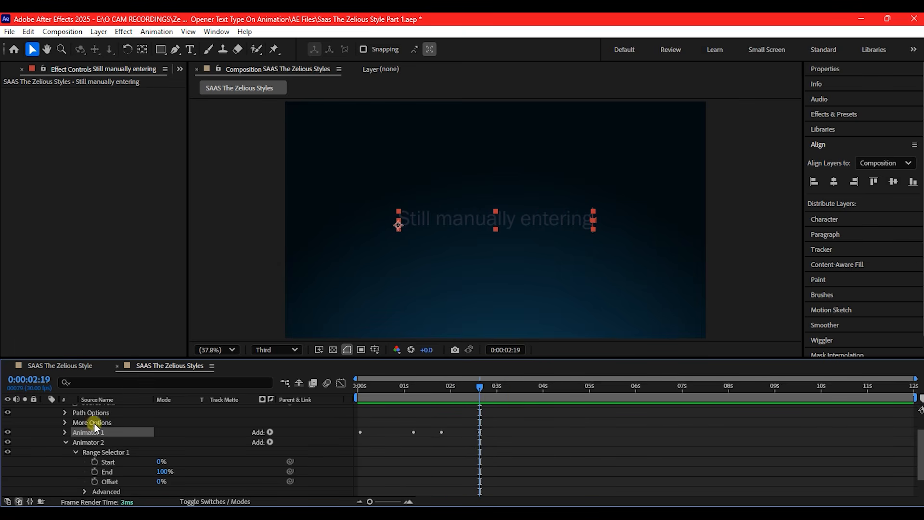
left_click(94, 482)
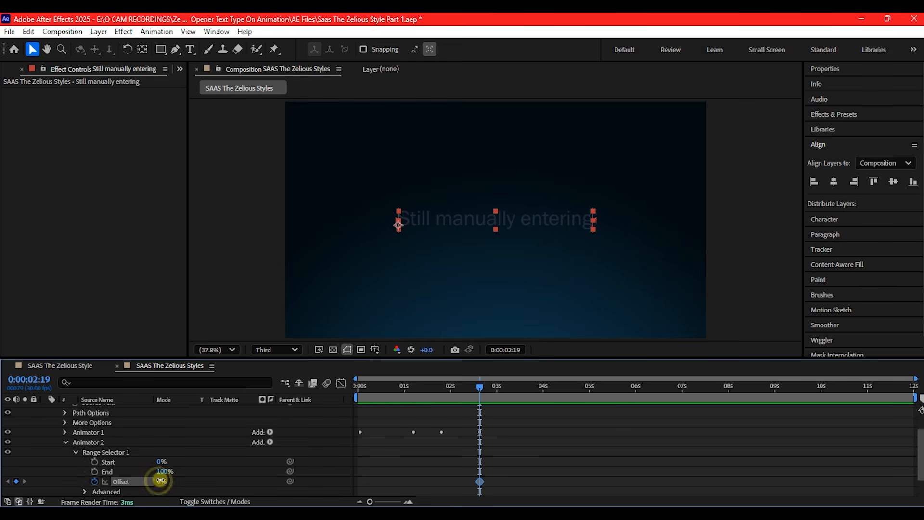
left_click_drag(160, 480, 139, 476)
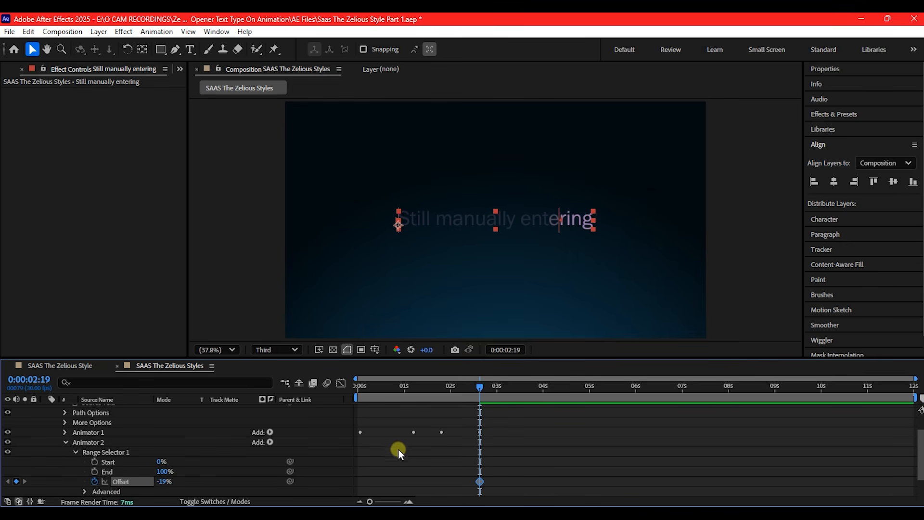
left_click_drag(480, 483, 350, 481)
left_click_drag(161, 486, 225, 489)
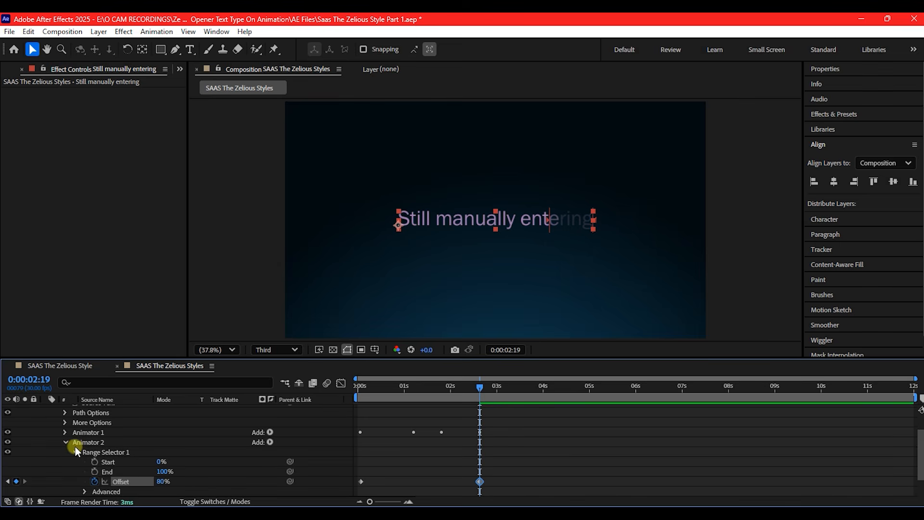
Set the advanced Smoothness of Animator 2's range selector to 90%
scroll(80, 462, "down", 2)
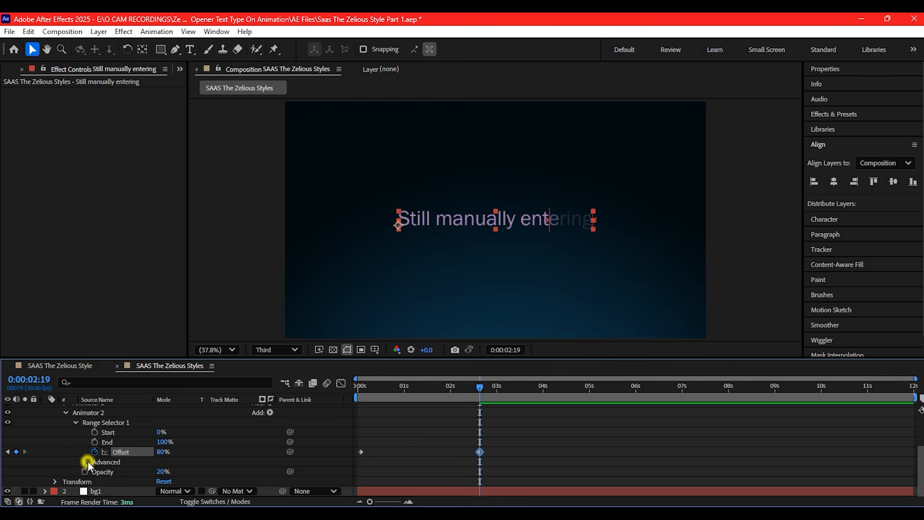
left_click(85, 461)
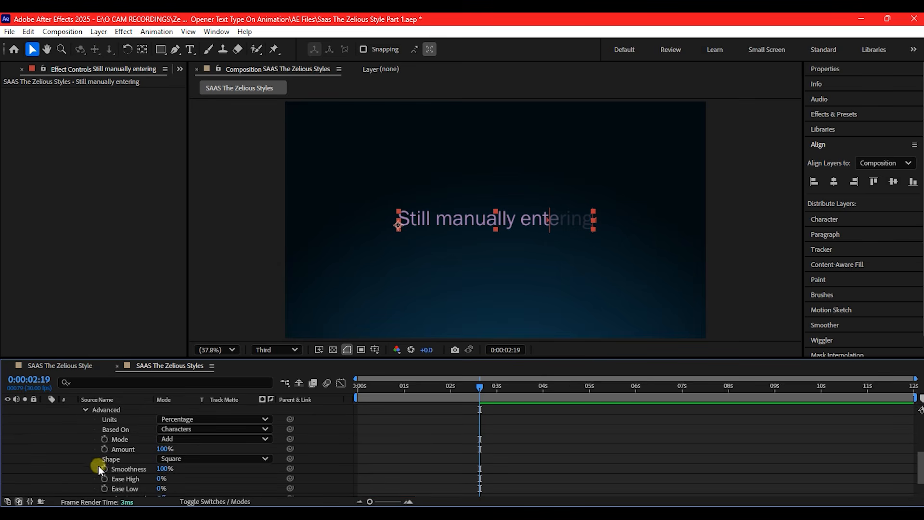
left_click(162, 469)
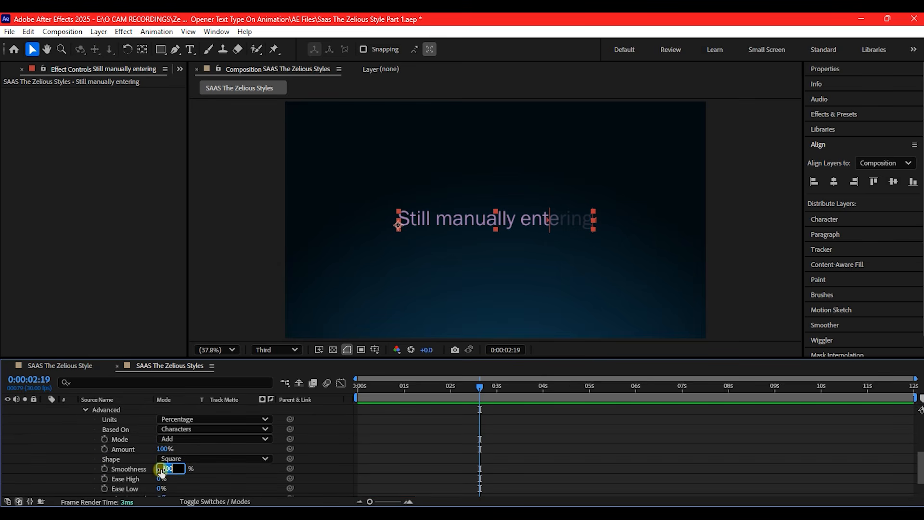
type("80")
key("Return")
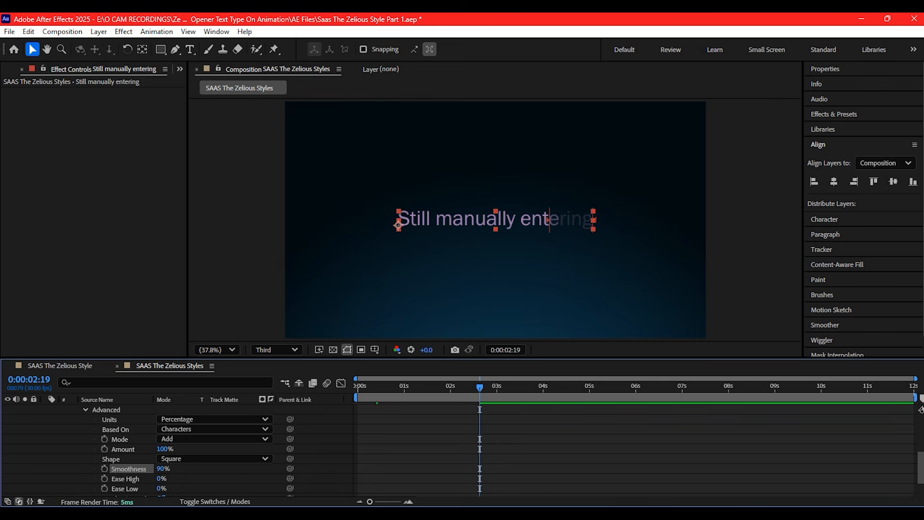
Show only the keyframed properties, add an Animator 2 Offset keyframe at 0:00:01:06 and copy it to 0:00:01:24
key("u")
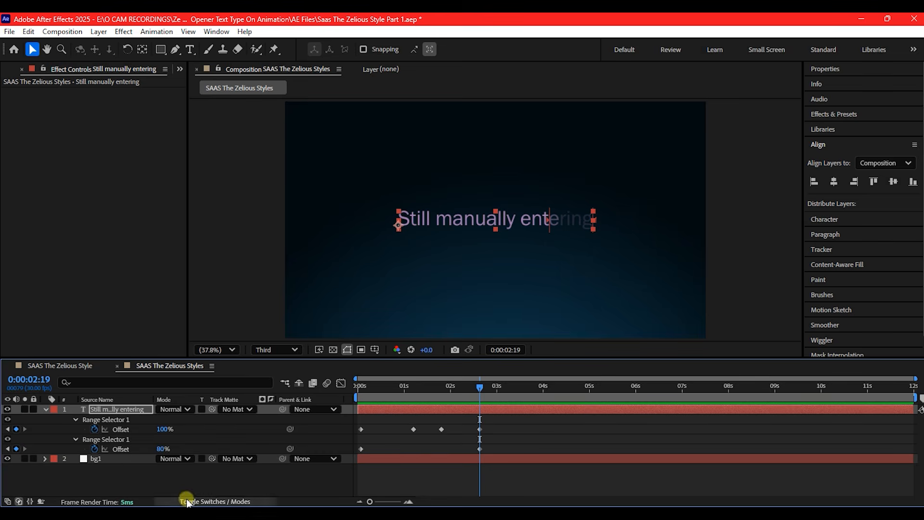
left_click_drag(389, 385, 414, 388)
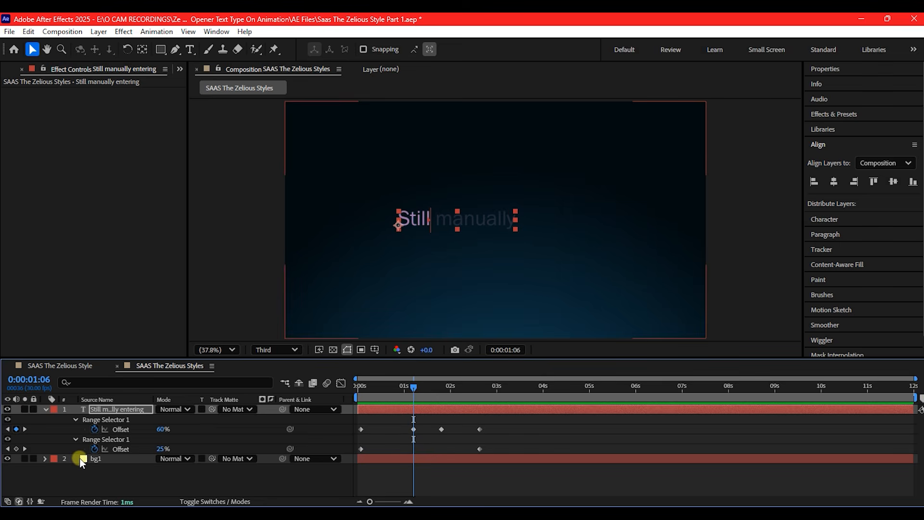
left_click(16, 448)
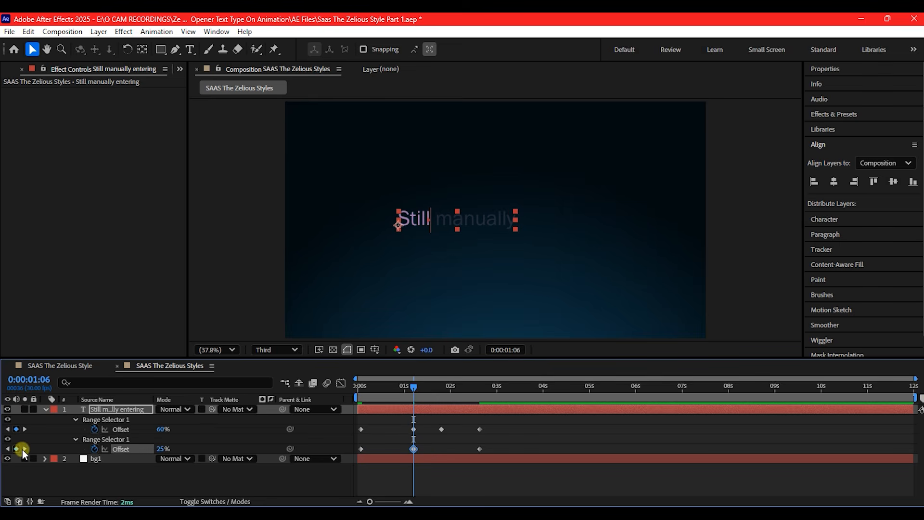
left_click_drag(411, 389, 437, 394)
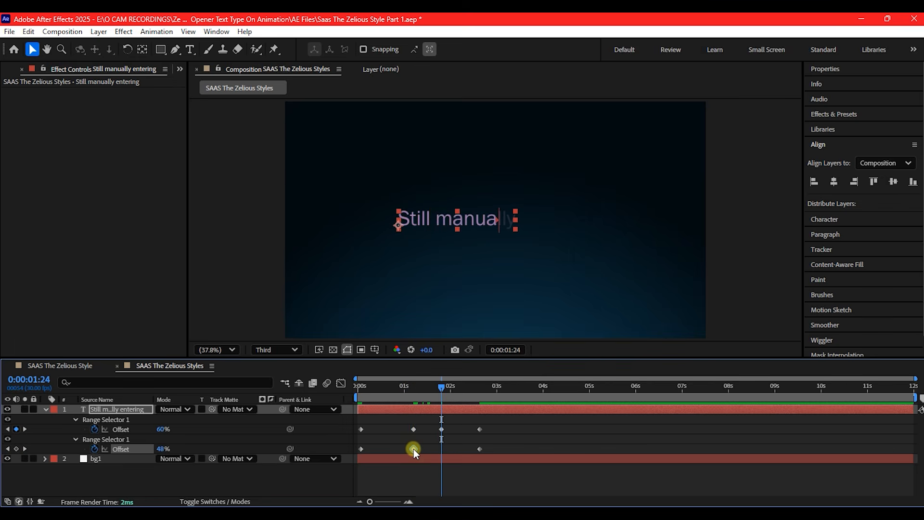
mouse_move(414, 449)
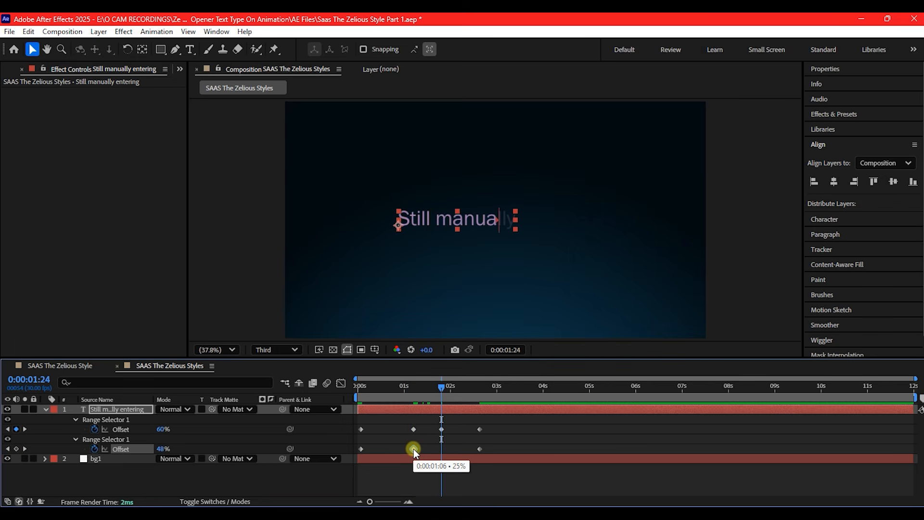
key("ctrl+v")
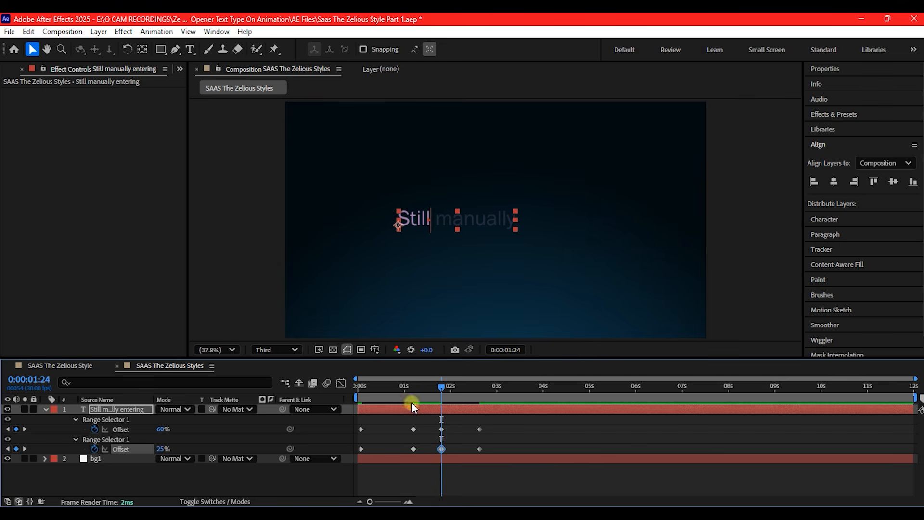
left_click_drag(443, 389, 512, 395)
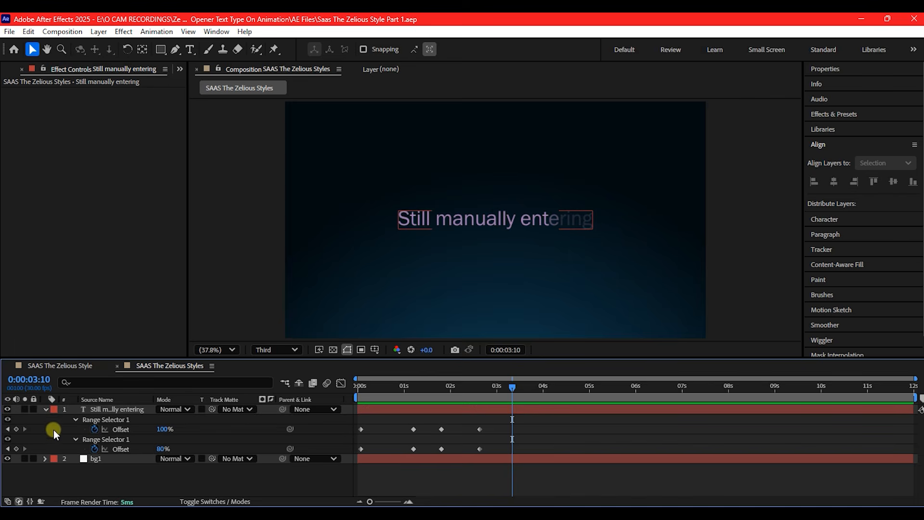
Create a null object and apply the Layer Control effect to it
right_click(54, 429)
mouse_move(82, 283)
left_click(233, 353)
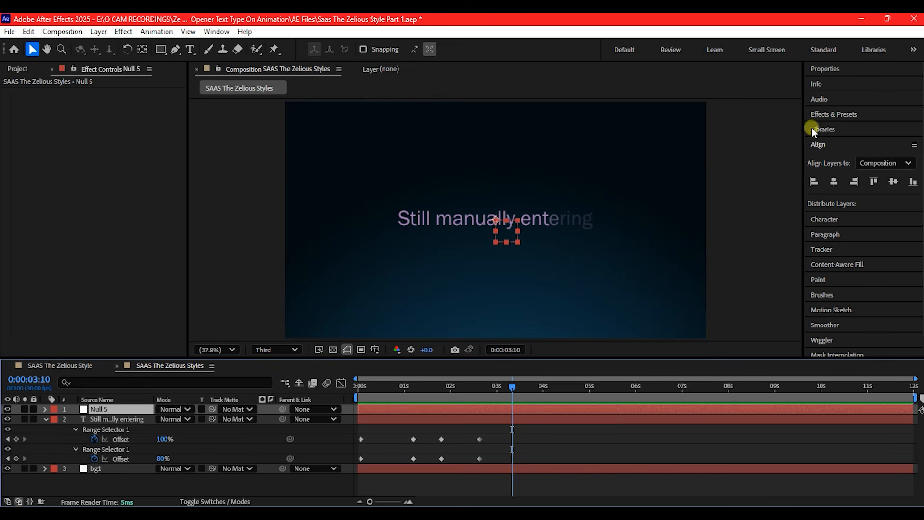
left_click(836, 114)
type("lay")
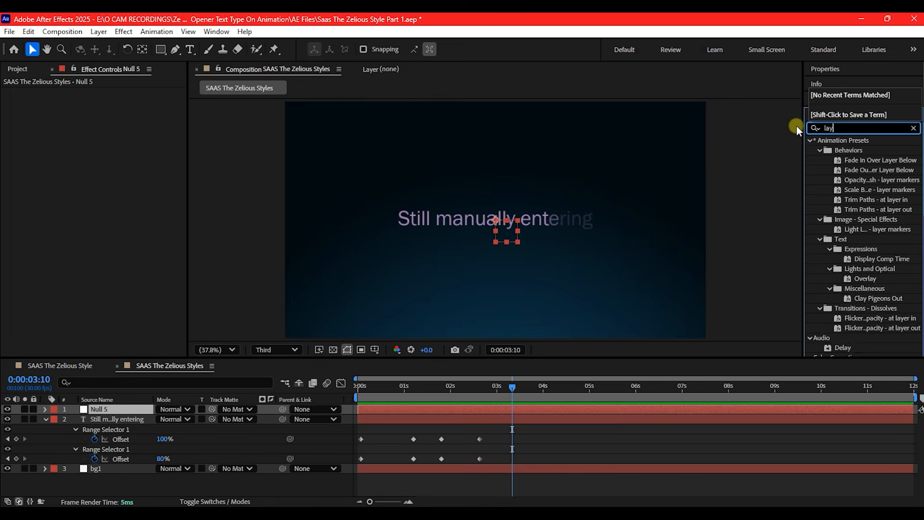
type("er con")
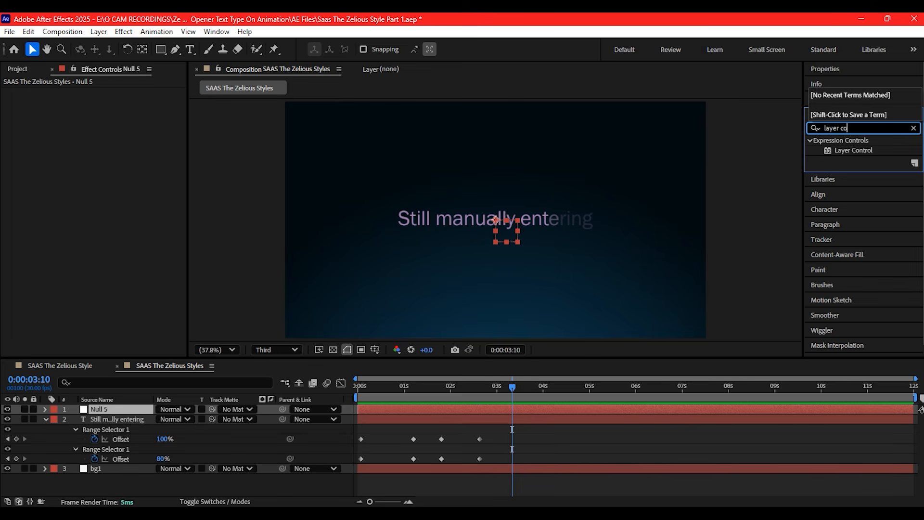
left_click_drag(849, 150, 392, 411)
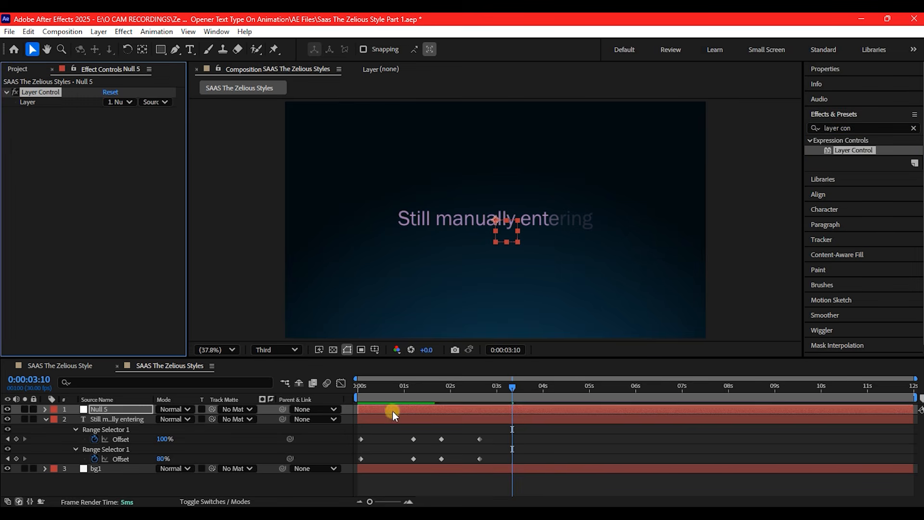
Set the null's Layer Control to reference the "Still manually entering" text layer
left_click(161, 100)
left_click(130, 103)
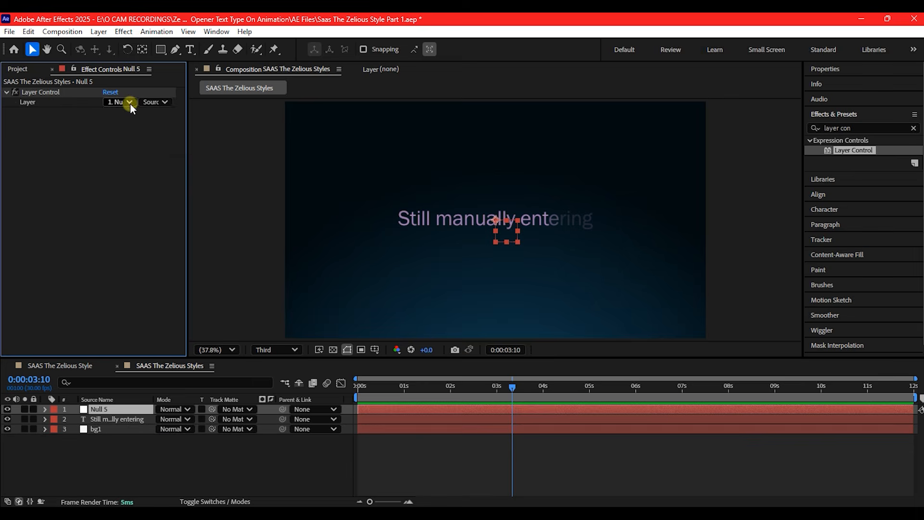
left_click(127, 102)
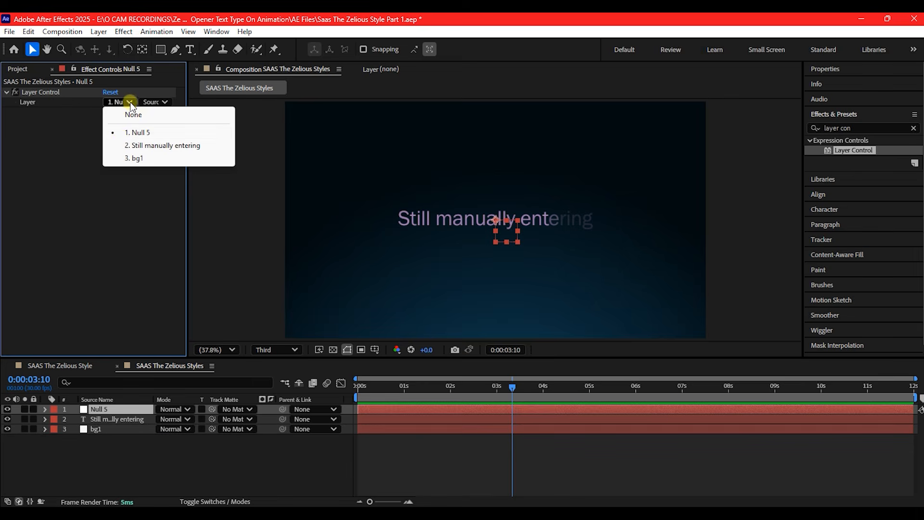
left_click(140, 146)
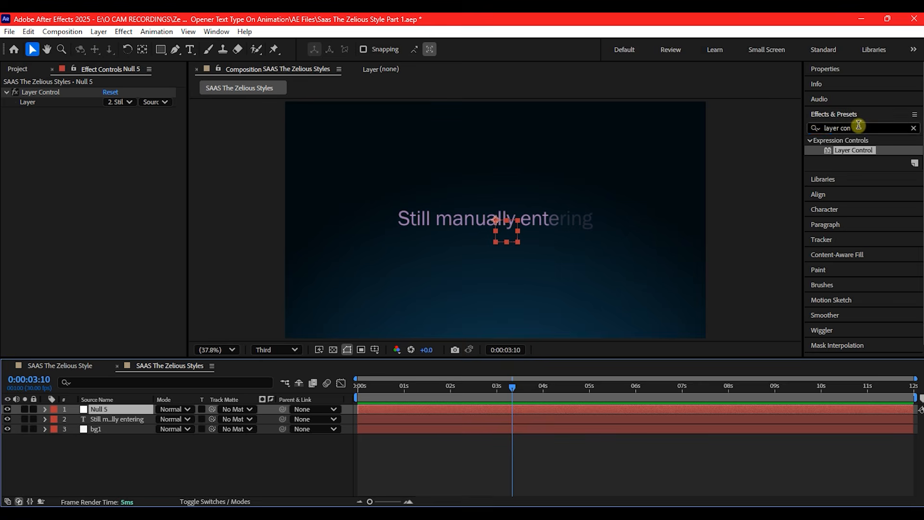
Apply a Slider Control effect to the null and rename the effect "width"
left_click_drag(856, 126, 809, 125)
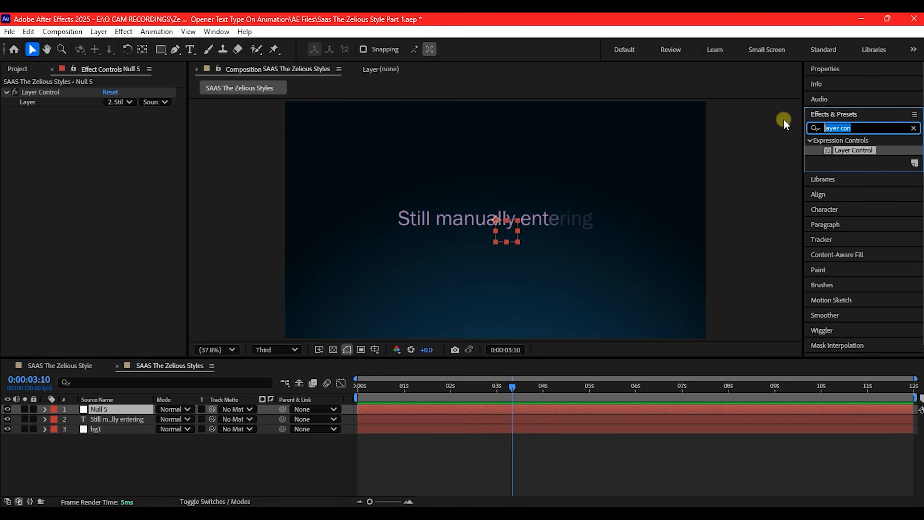
type("slider")
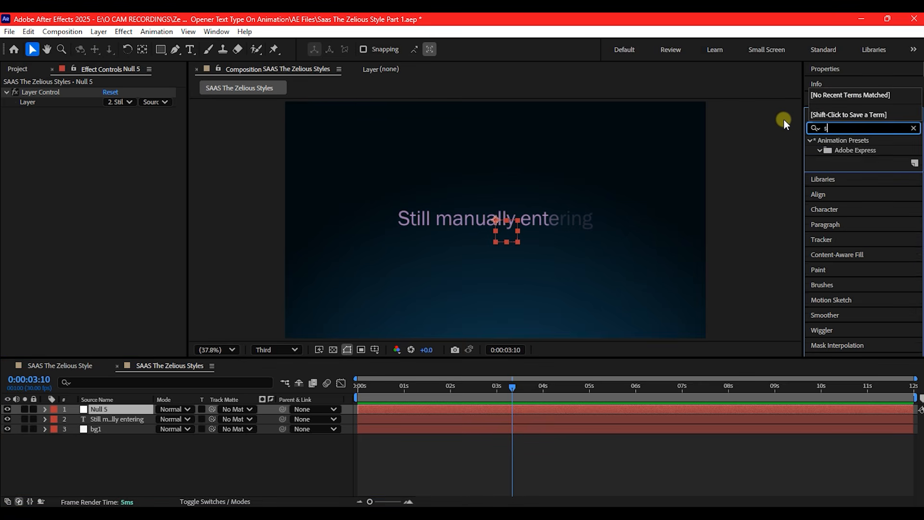
left_click_drag(853, 150, 372, 410)
key("Return")
type("width")
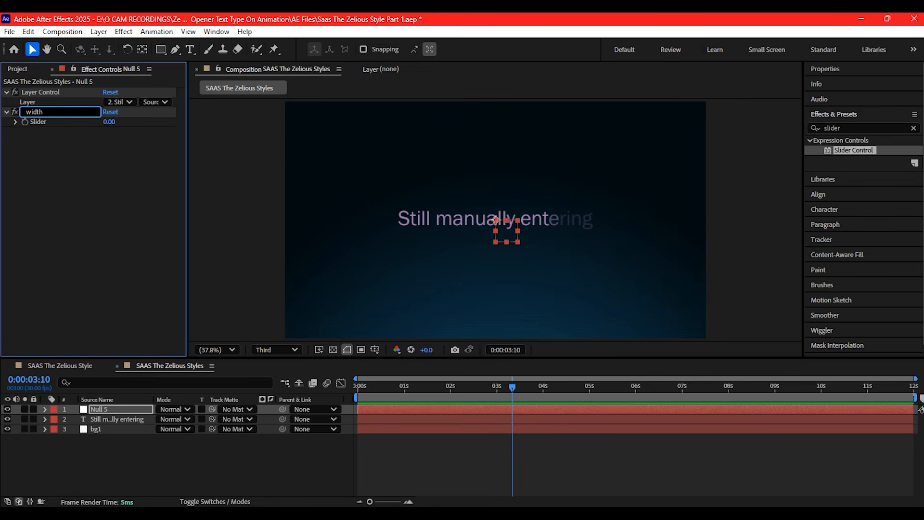
left_click(41, 111)
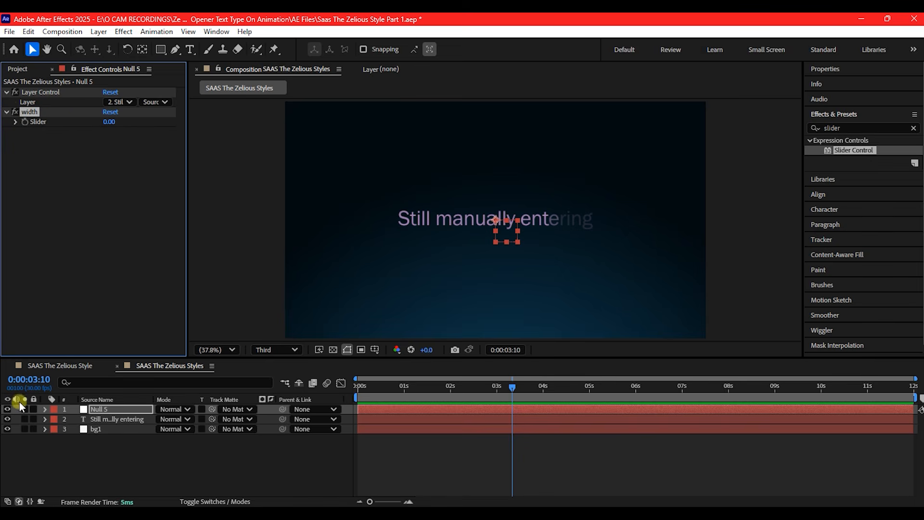
Add an expression to the null's width Slider with the first line w=(effect("Layer Control")("Layer")); referencing the layer control
left_click(43, 408)
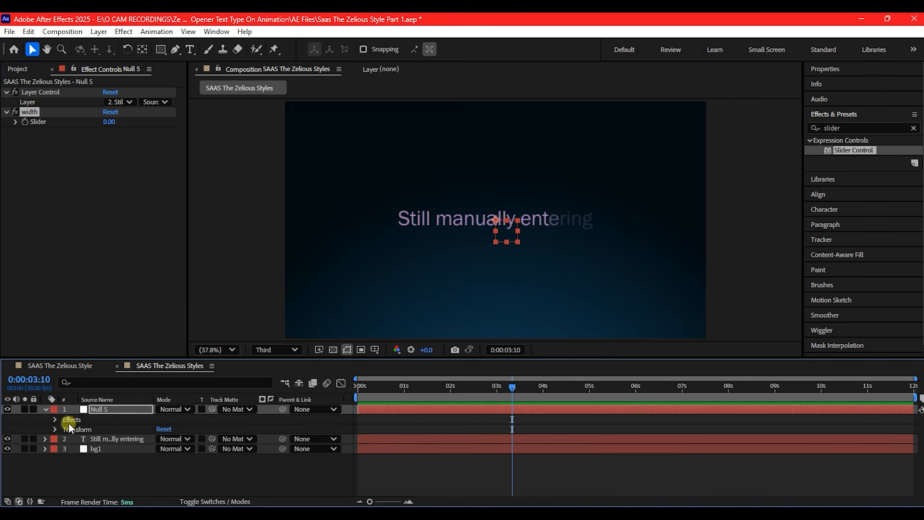
left_click(54, 420)
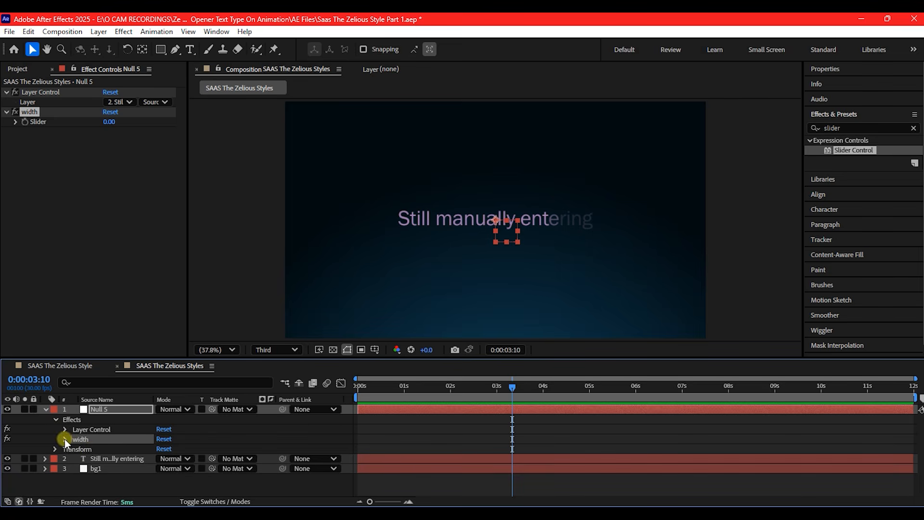
left_click(65, 440)
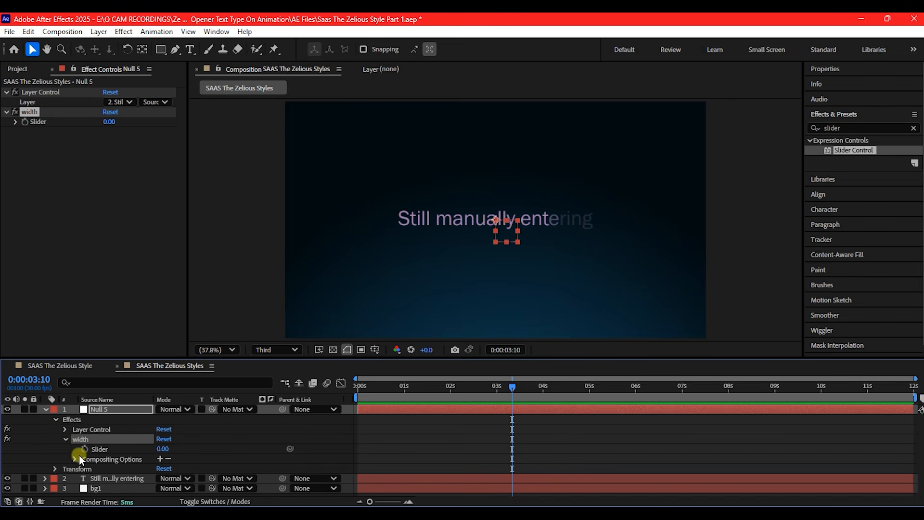
left_click(82, 448, "alt")
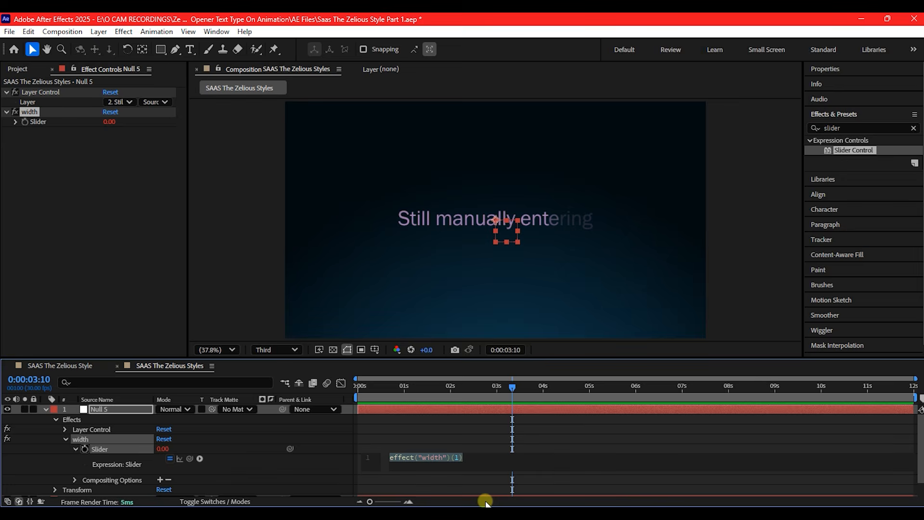
type("w")
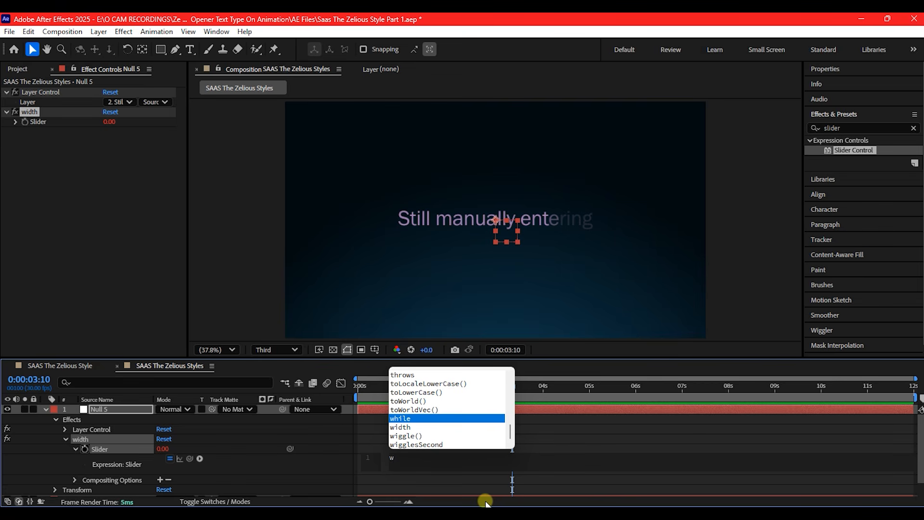
type("=")
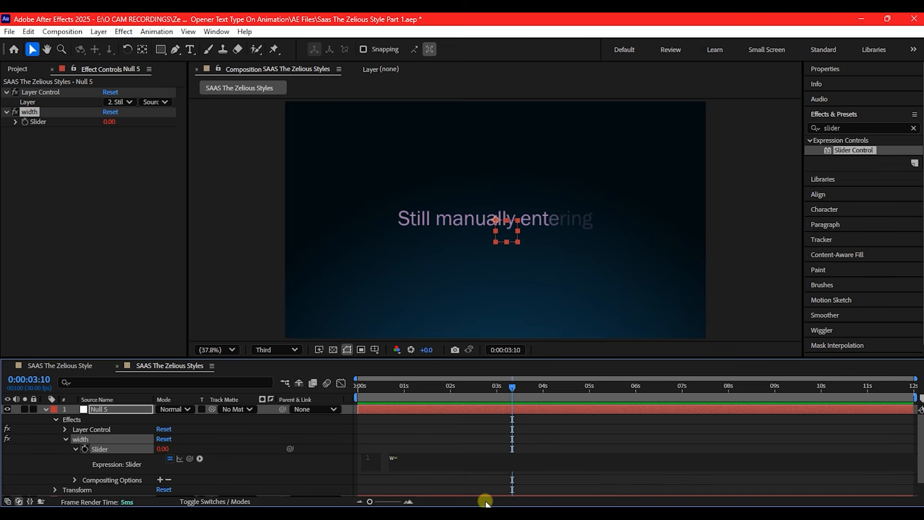
type("()")
left_click_drag(190, 458, 47, 100)
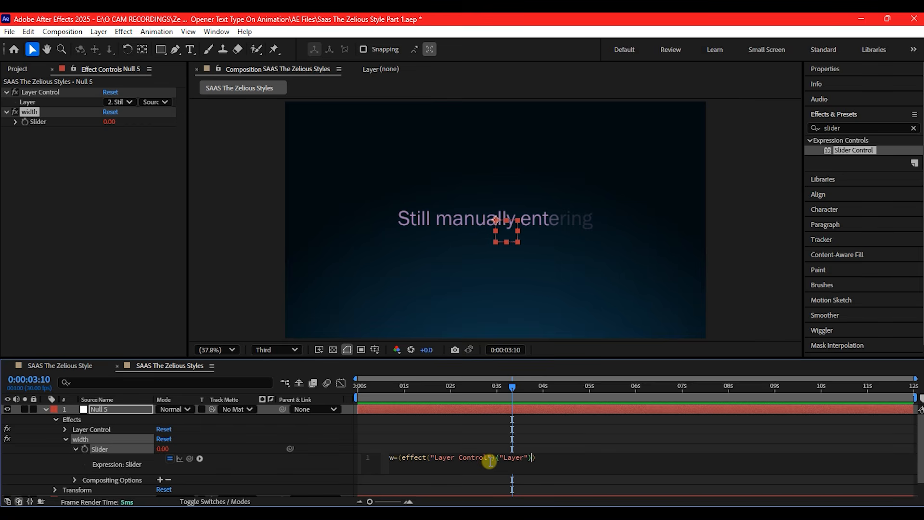
left_click(543, 456)
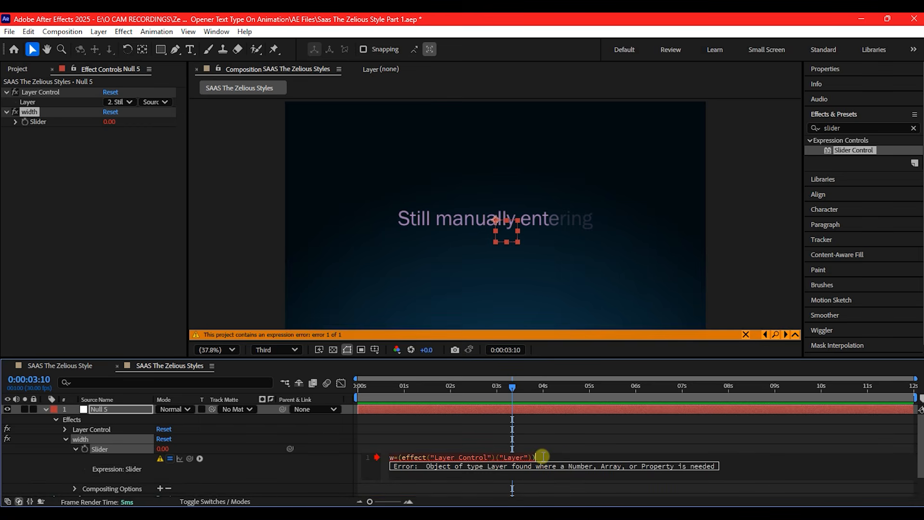
type(";")
Complete the width Slider's expression with the second line [w.sourceRectAtTime().width]
key("Return")
type("ource")
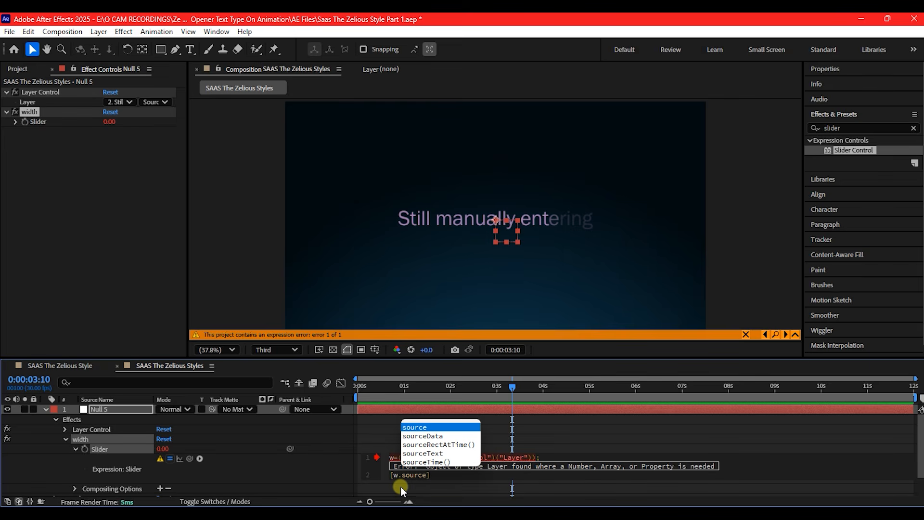
type("RecAt")
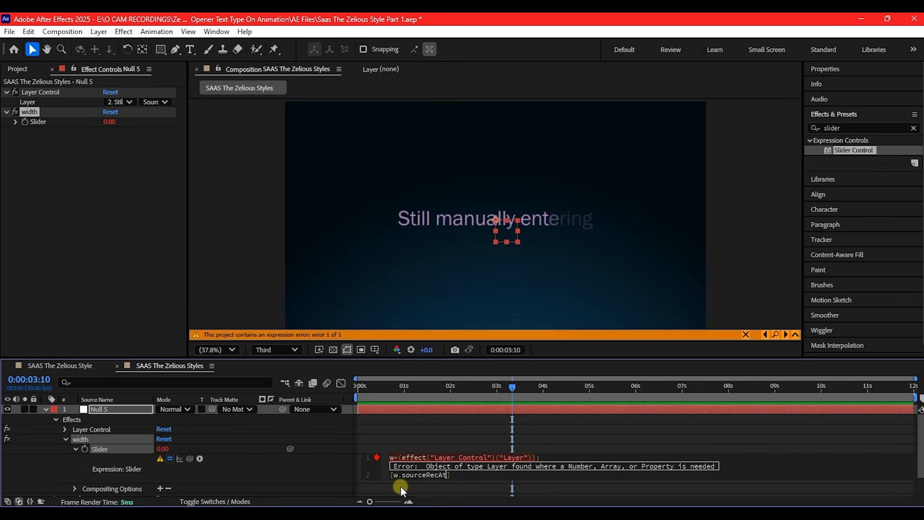
type("Time")
type("().width")
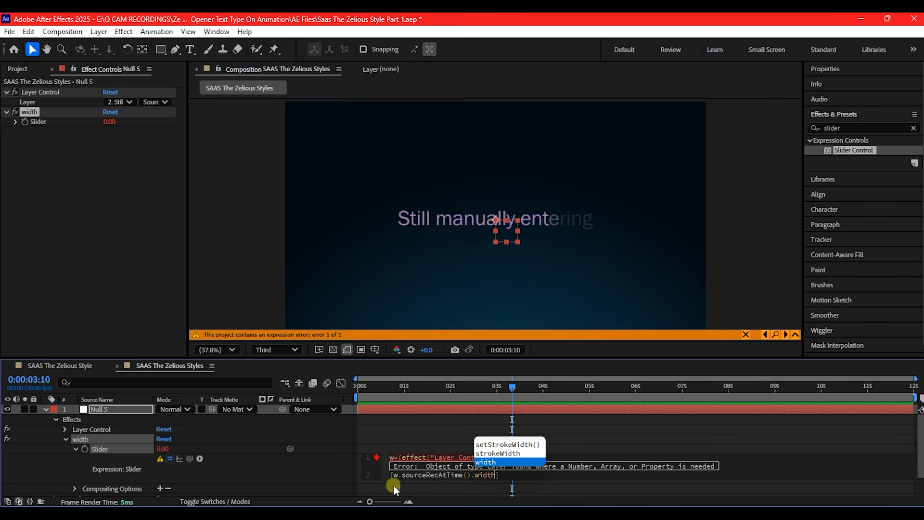
left_click(443, 444)
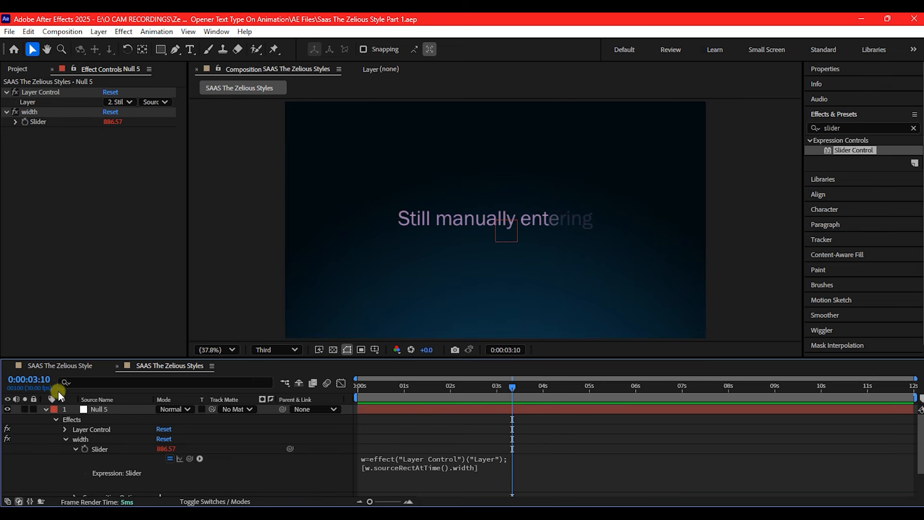
Link the null's Position to the Position of the "Still manually entering" text layer and check it at 0:00:02:25
left_click(96, 409)
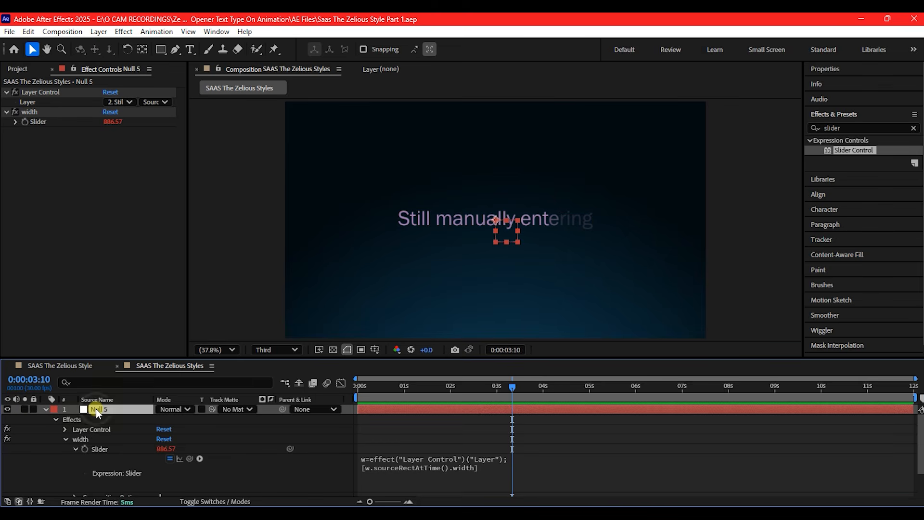
key("p")
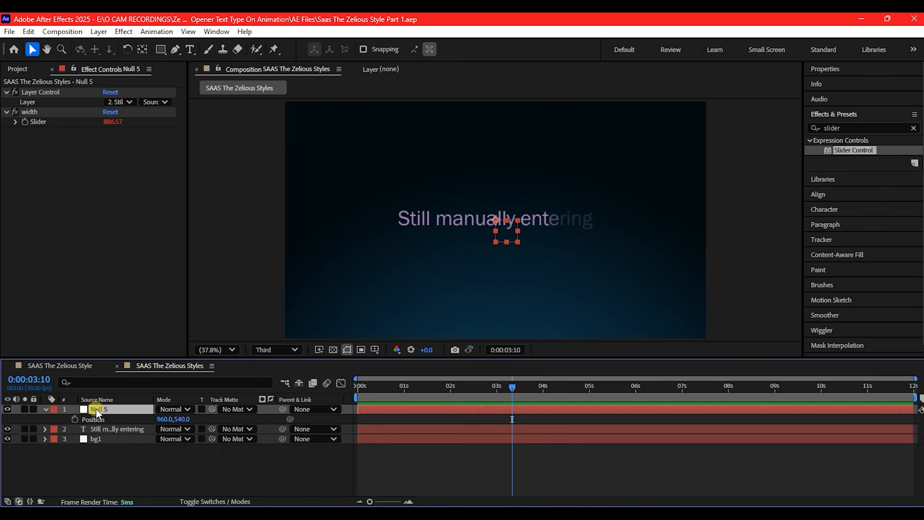
left_click(100, 430)
key("p")
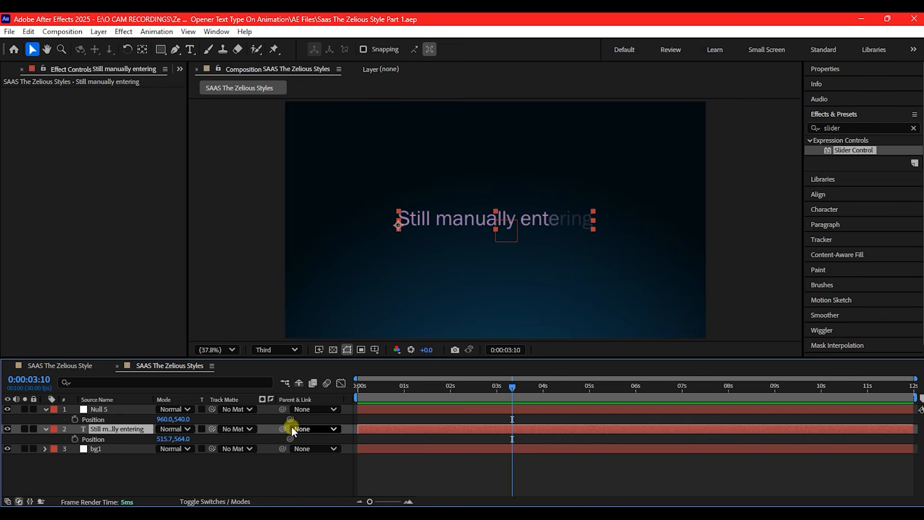
left_click_drag(290, 419, 119, 438)
left_click(360, 281)
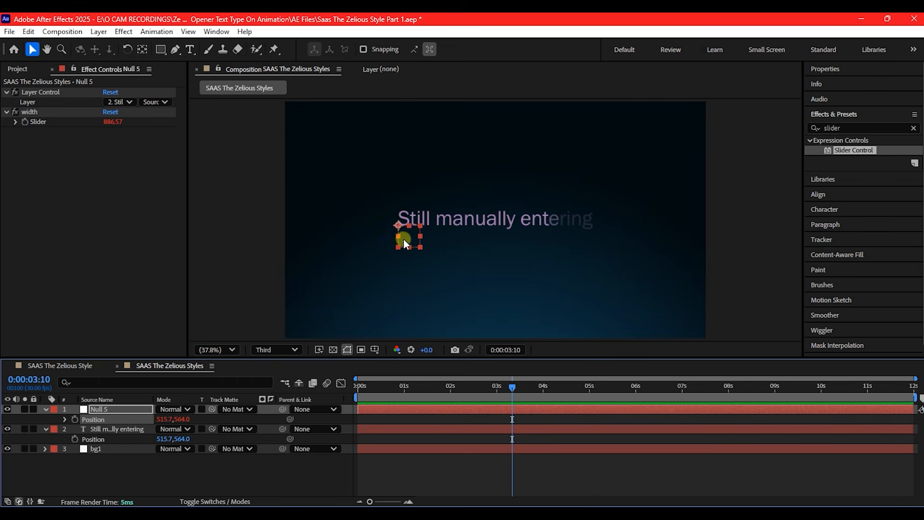
left_click_drag(380, 386, 489, 386)
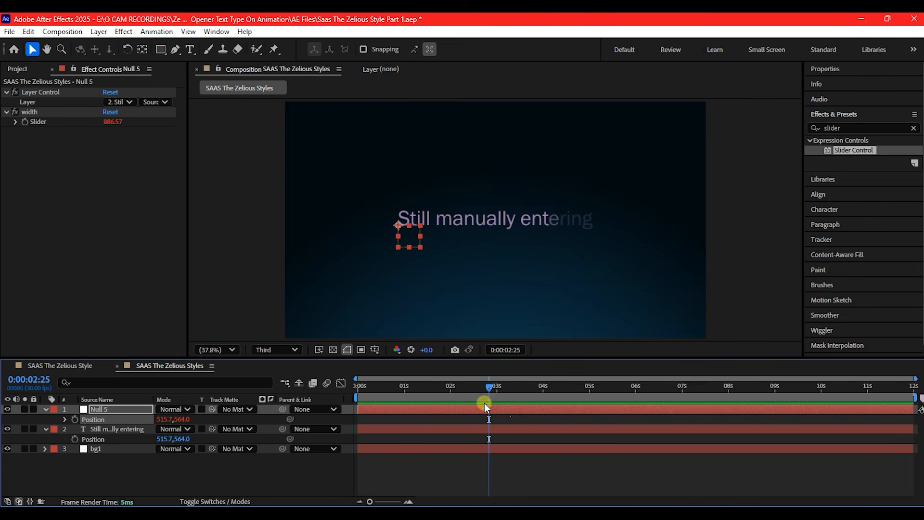
Extend the null's Position expression with +effect("width")("Slider") and check the null's placement along the timeline
left_click(138, 408)
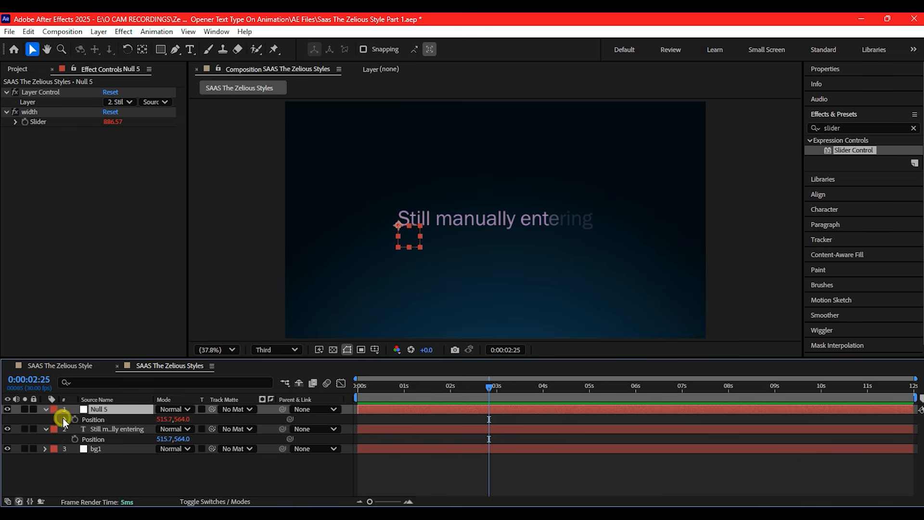
type("thisComp.layer(\"Still manually entering\").transform.position")
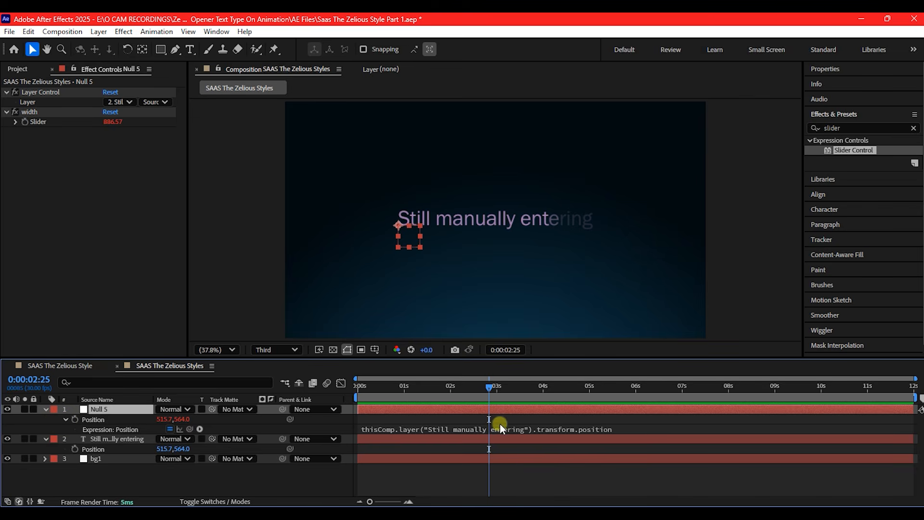
left_click(615, 430)
left_click(635, 424)
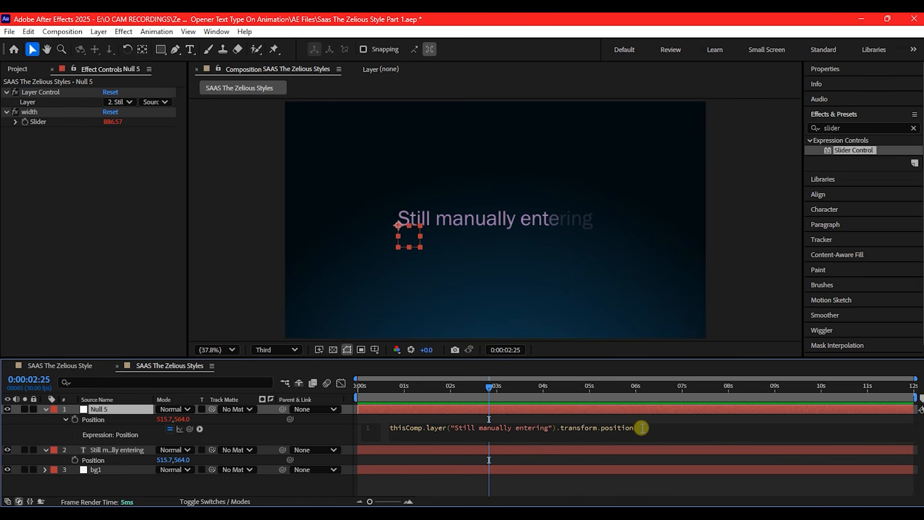
type("+")
left_click_drag(188, 429, 39, 117)
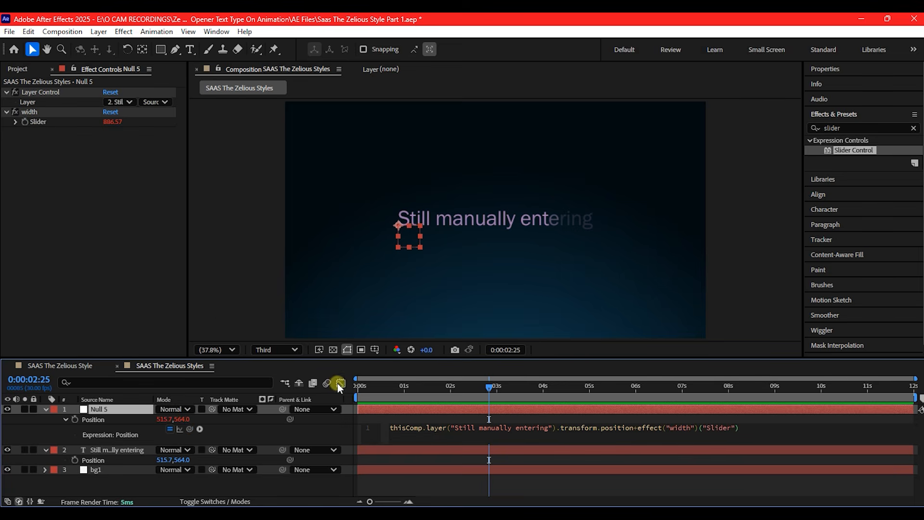
left_click_drag(390, 389, 563, 395)
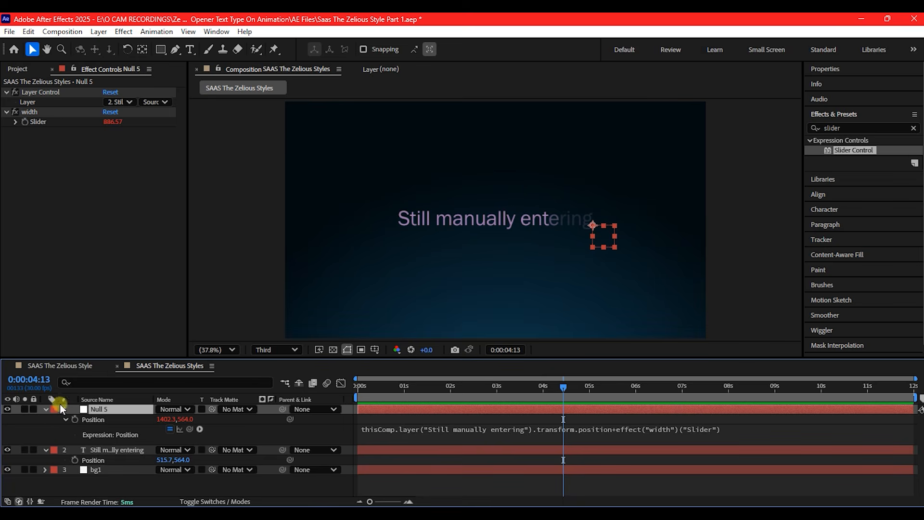
Draw a thin vertical rectangle about 225 px tall at the end of the text as a new shape layer
left_click(46, 409)
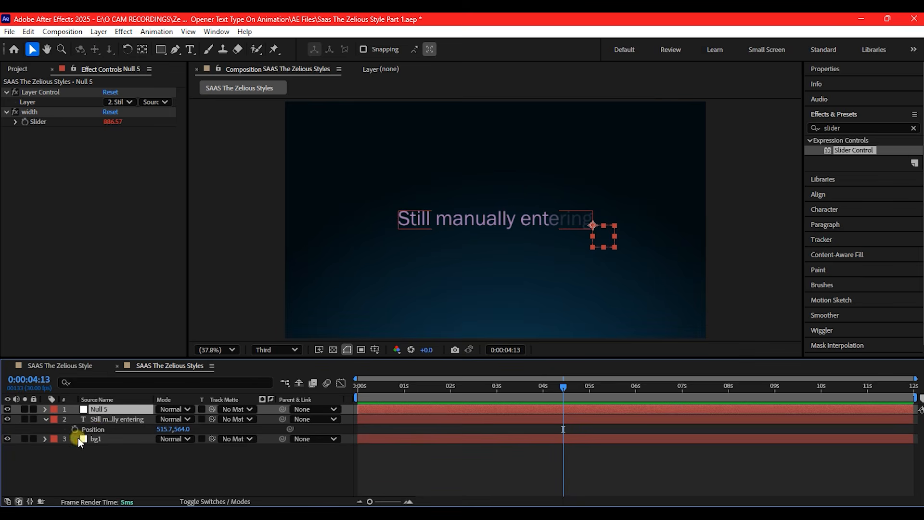
left_click(111, 463)
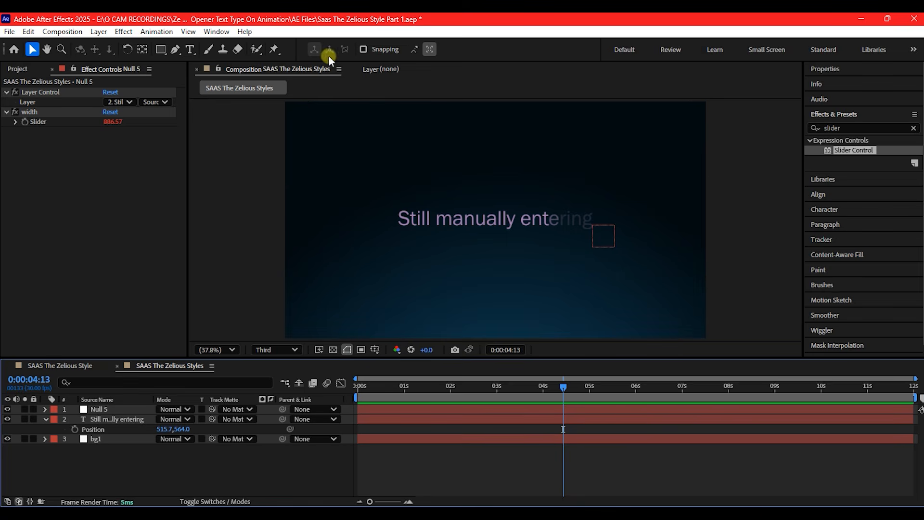
left_click_drag(164, 48, 203, 49)
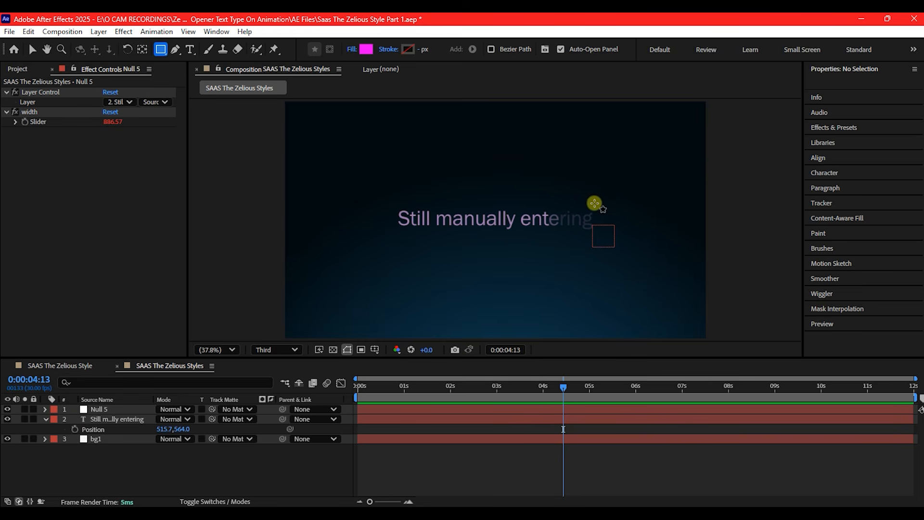
left_click_drag(594, 199, 596, 247)
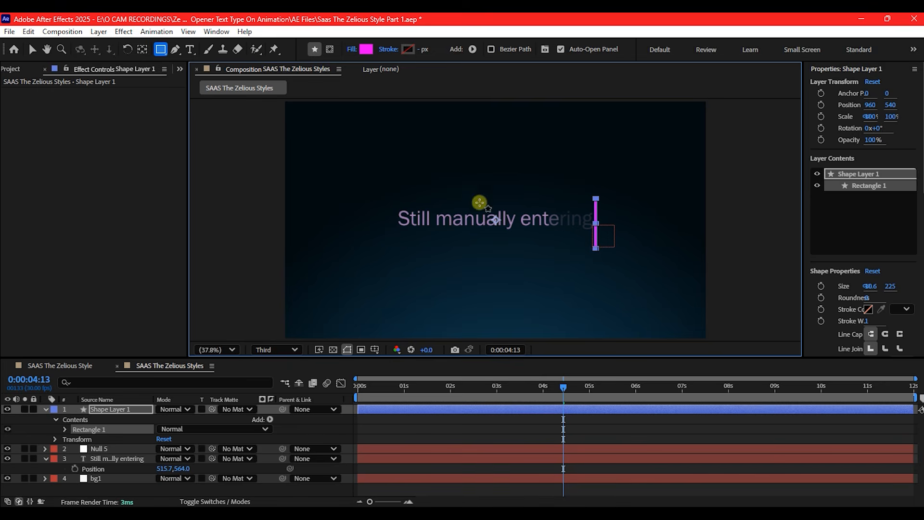
Center the cursor bar's anchor point, then shorten and narrow the bar symmetrically to suit the text
key("v")
scroll(532, 198, "up", 3)
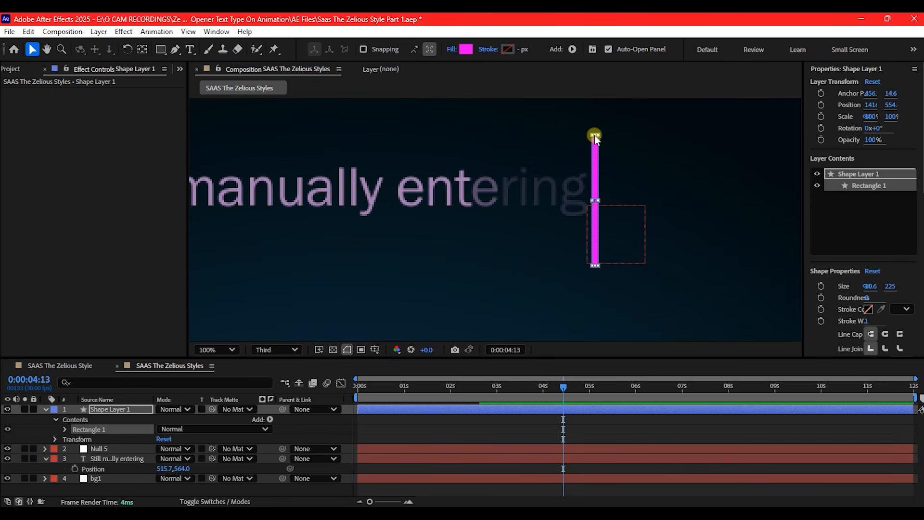
left_click_drag(594, 134, 596, 165)
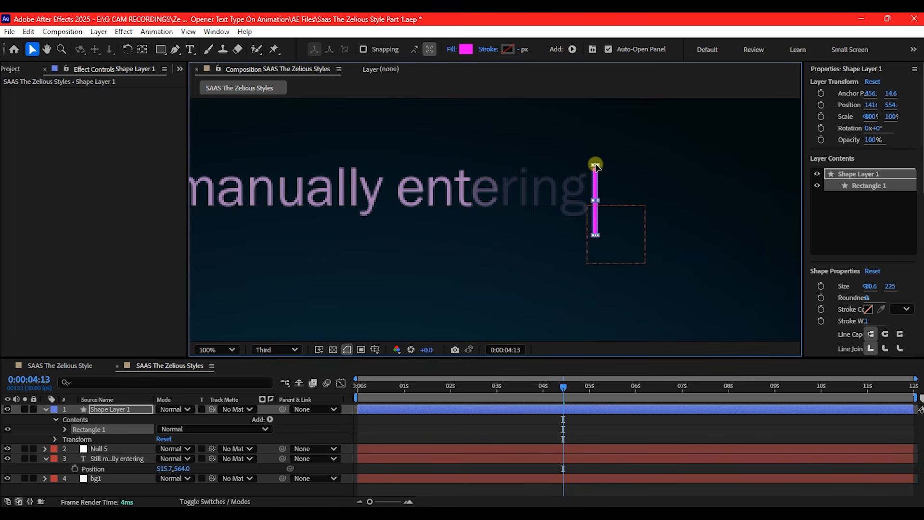
left_click_drag(599, 199, 597, 199)
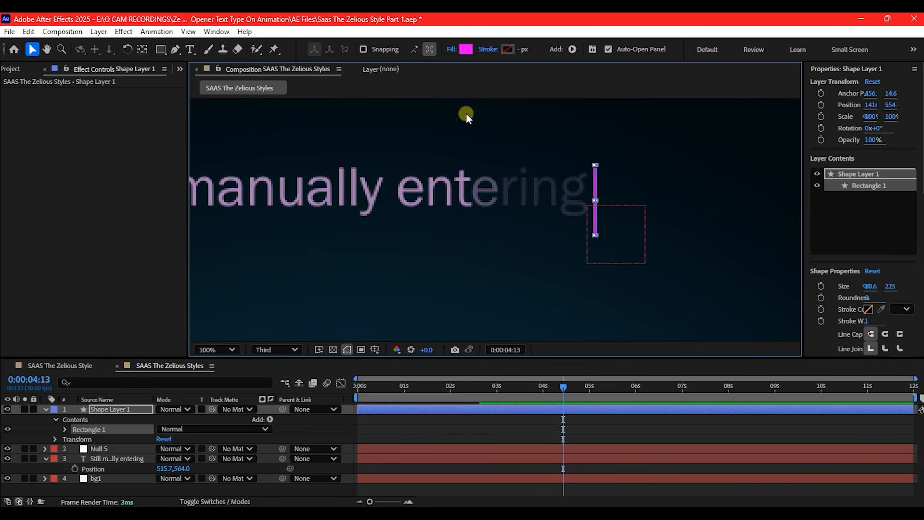
Set the cursor bar's fill colour to white, FFFFFF
left_click(463, 49)
left_click_drag(361, 225, 306, 181)
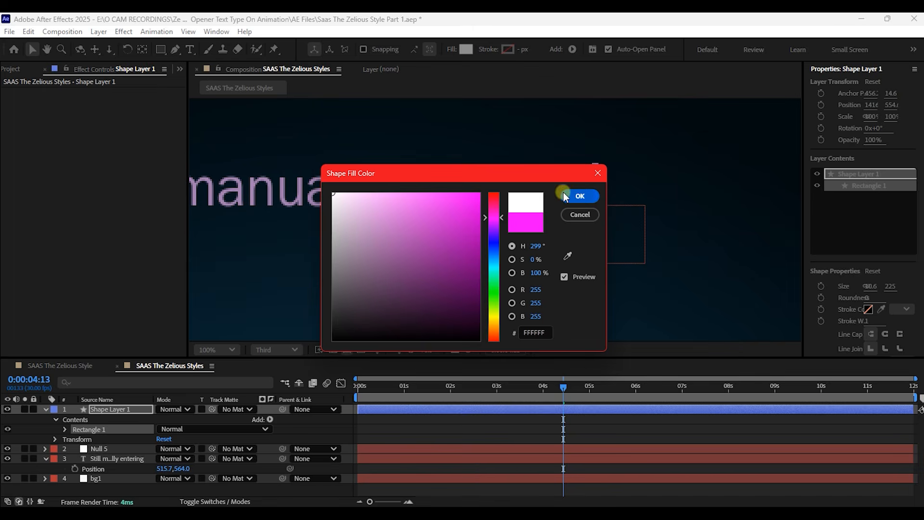
left_click(588, 195)
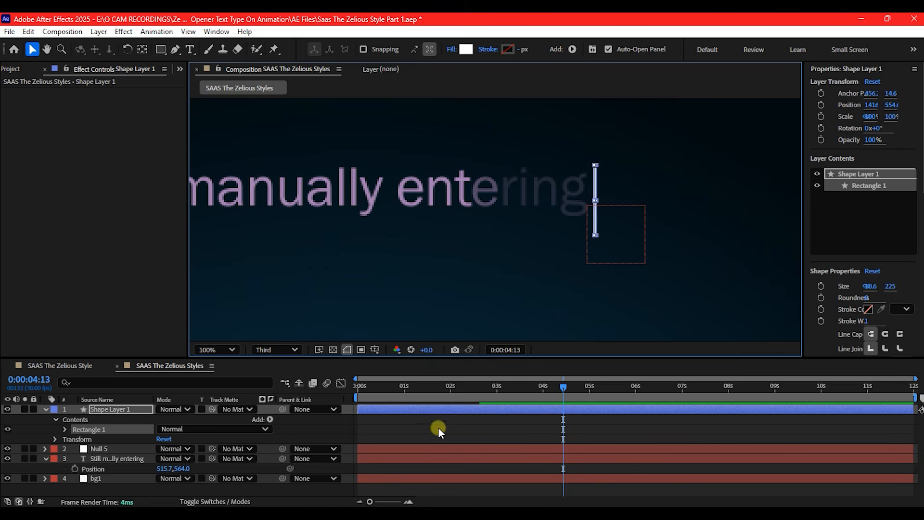
Move the cursor bar flush against the end of the text, at the null's edge
left_click_drag(521, 390, 602, 384)
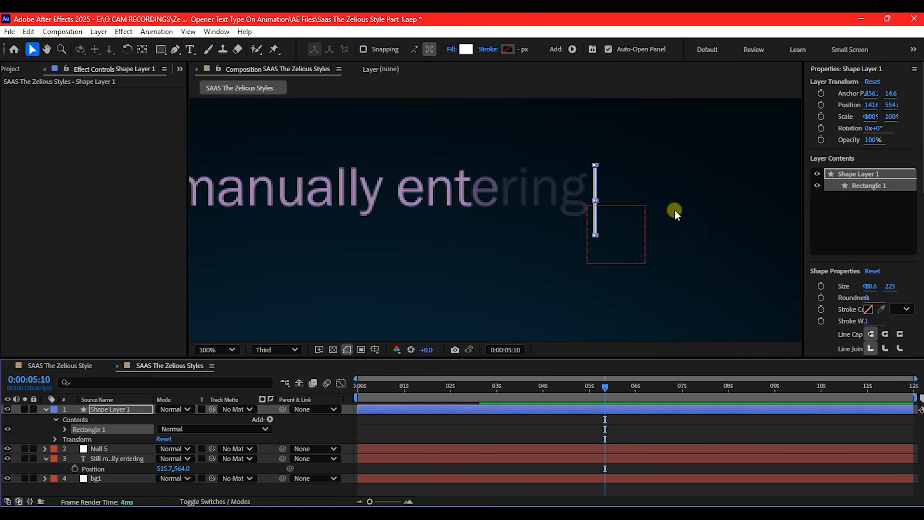
left_click_drag(595, 186, 587, 180)
left_click(82, 412)
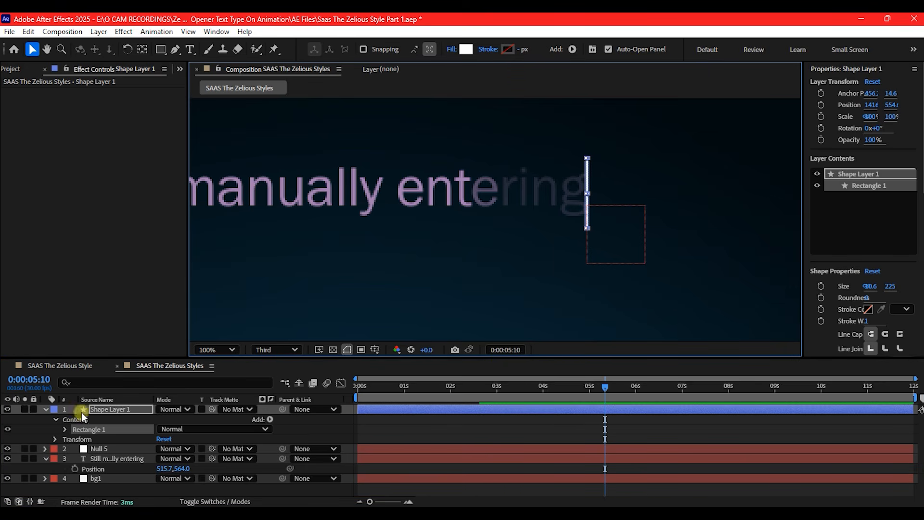
Parent the cursor bar's shape layer to Null 5, fit the composition view, and check the cursor's motion along the timeline
left_click(45, 409)
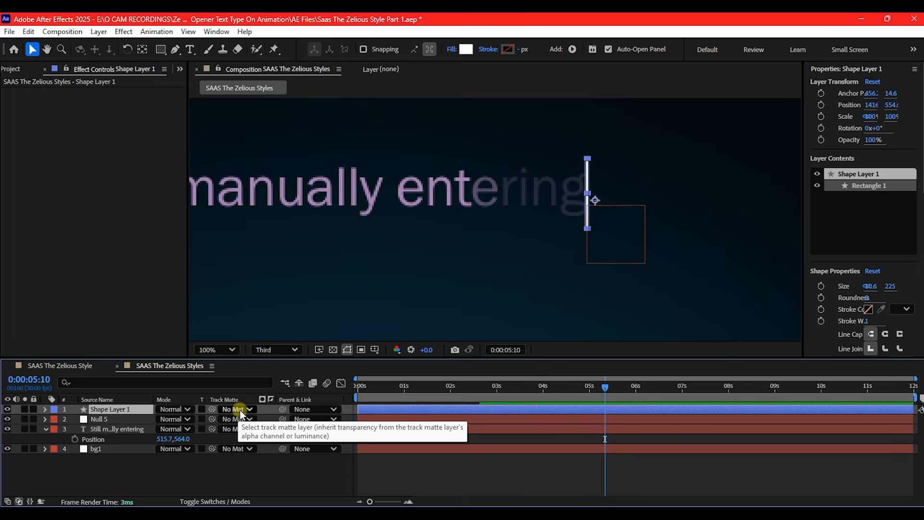
left_click(45, 409)
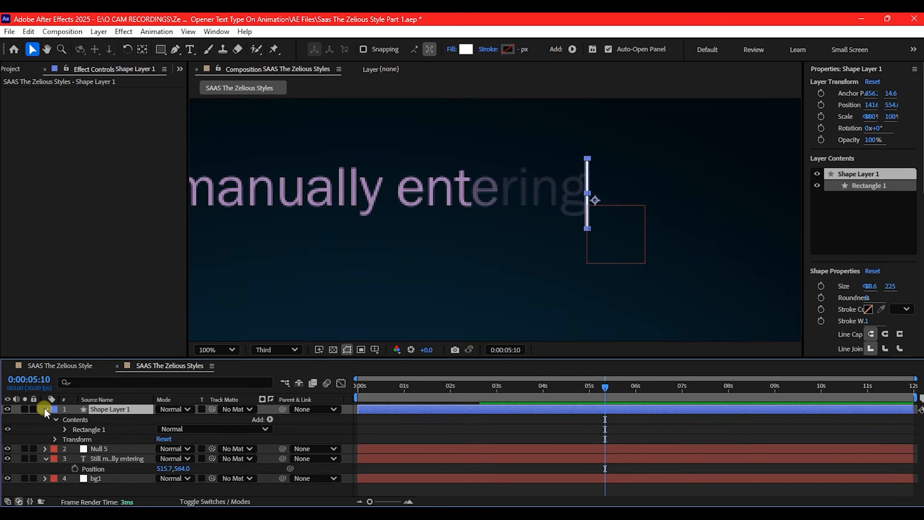
left_click(45, 409)
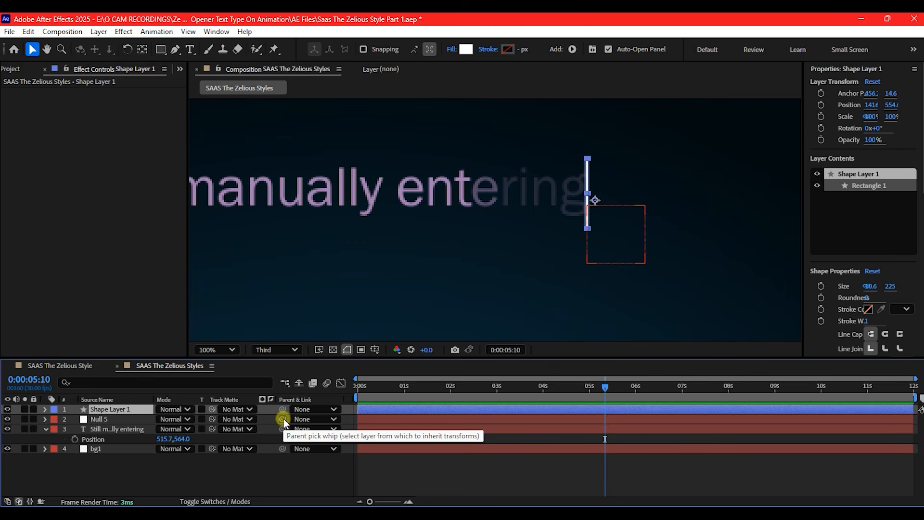
left_click_drag(283, 409, 98, 420)
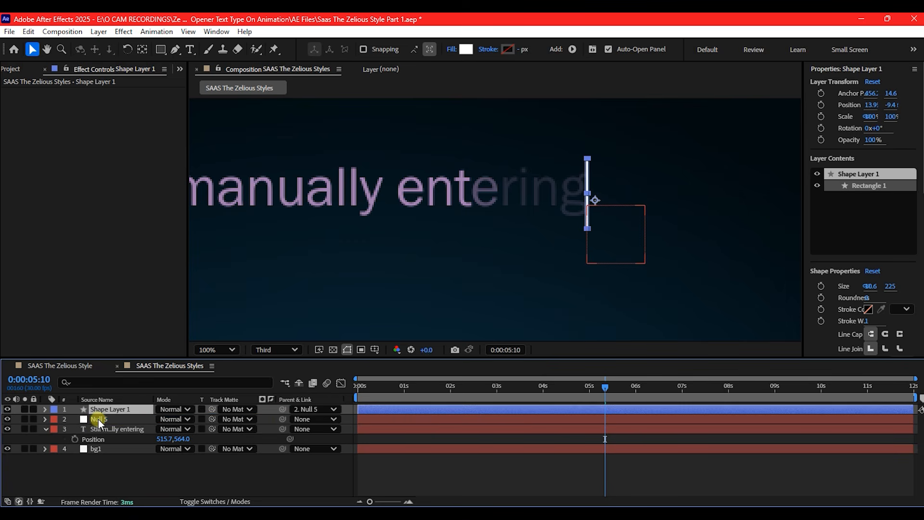
left_click(208, 350)
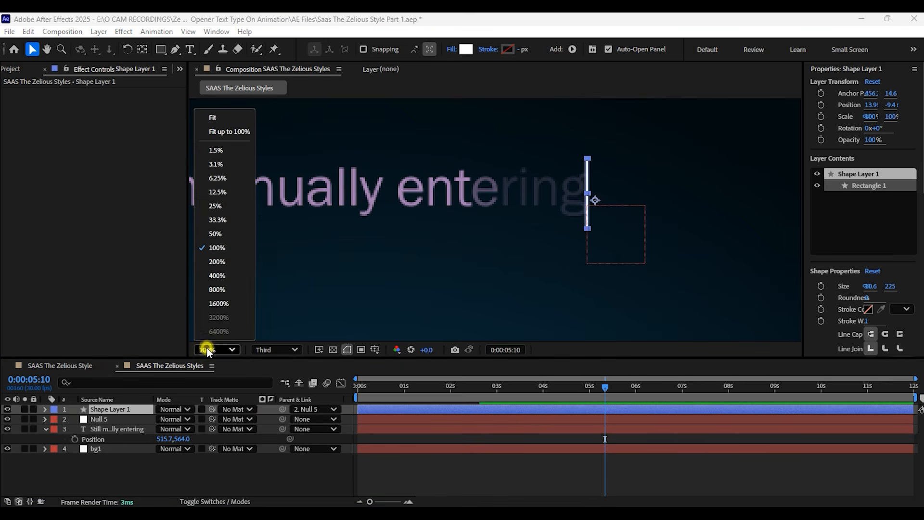
left_click(211, 120)
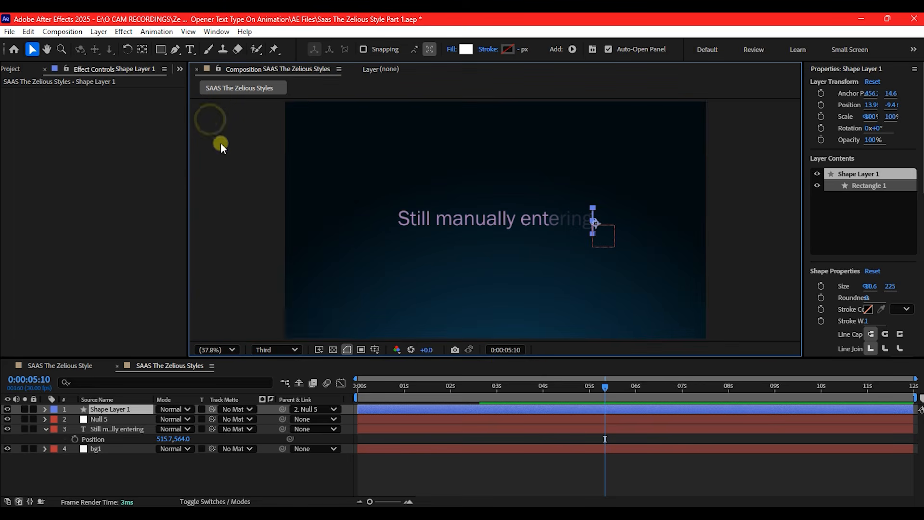
left_click_drag(386, 386, 515, 383)
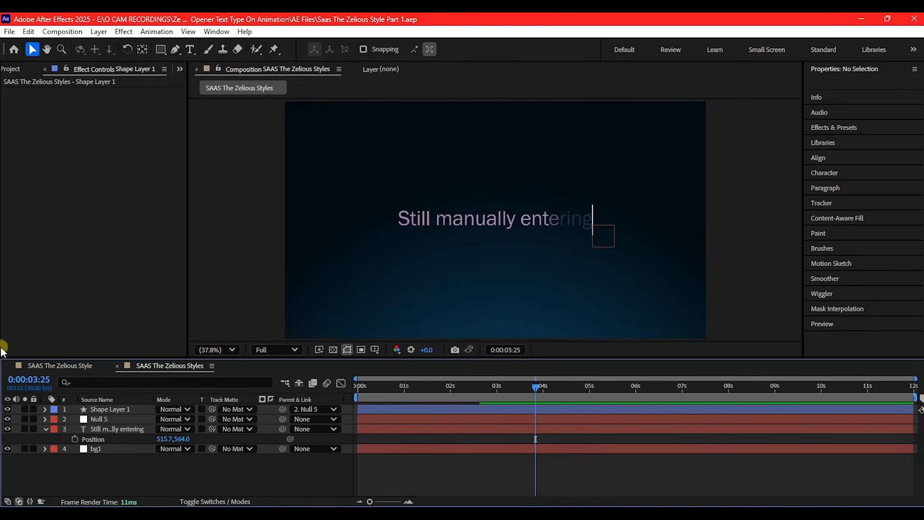
Reveal the text layer's Offset keyframes and the null's Opacity, and move the playhead to the last keyframe at 0:00:02:19
left_click(465, 427)
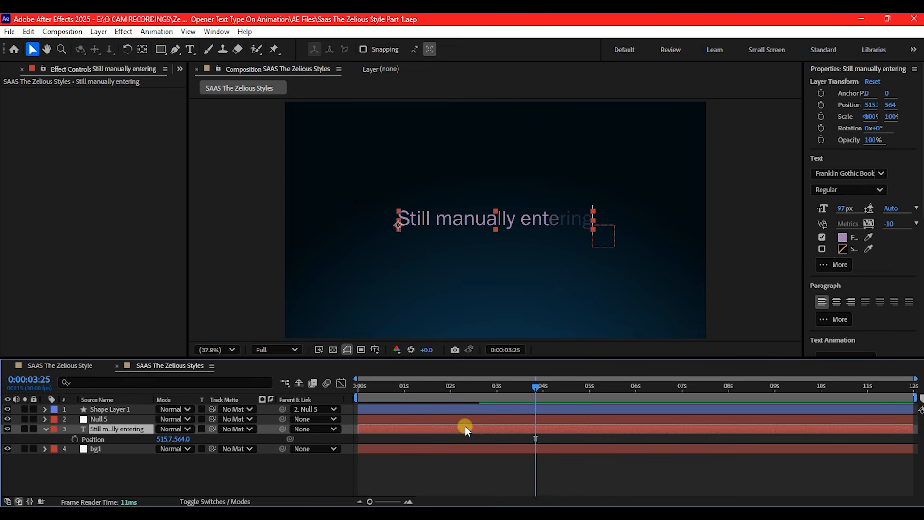
key("u")
left_click_drag(454, 389, 441, 388)
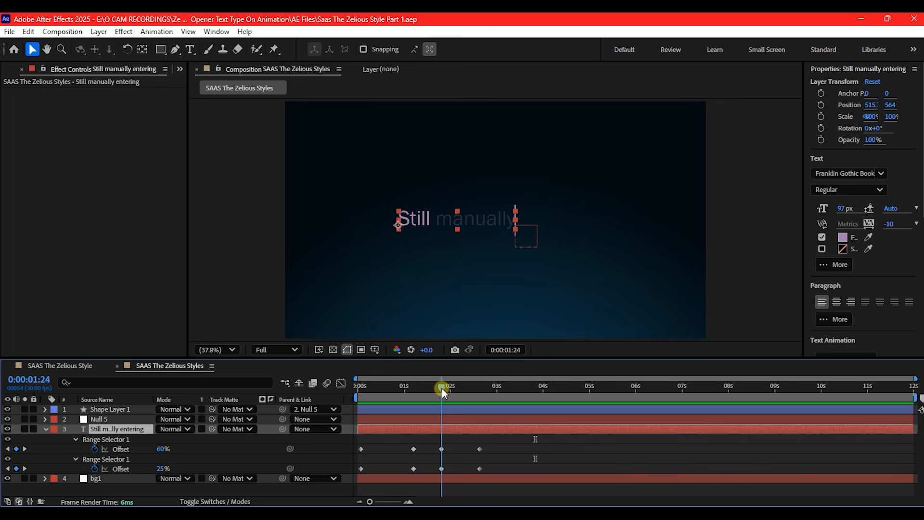
left_click(450, 418)
key("t")
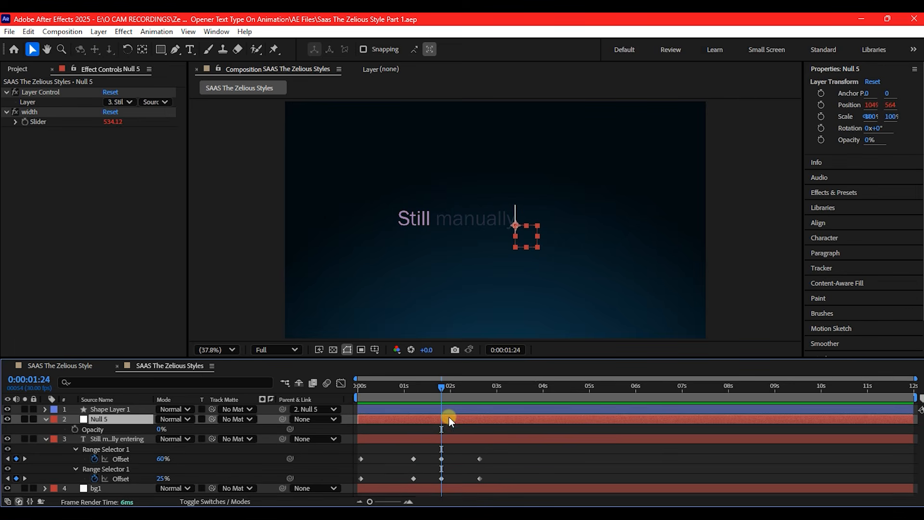
left_click_drag(443, 393, 481, 396)
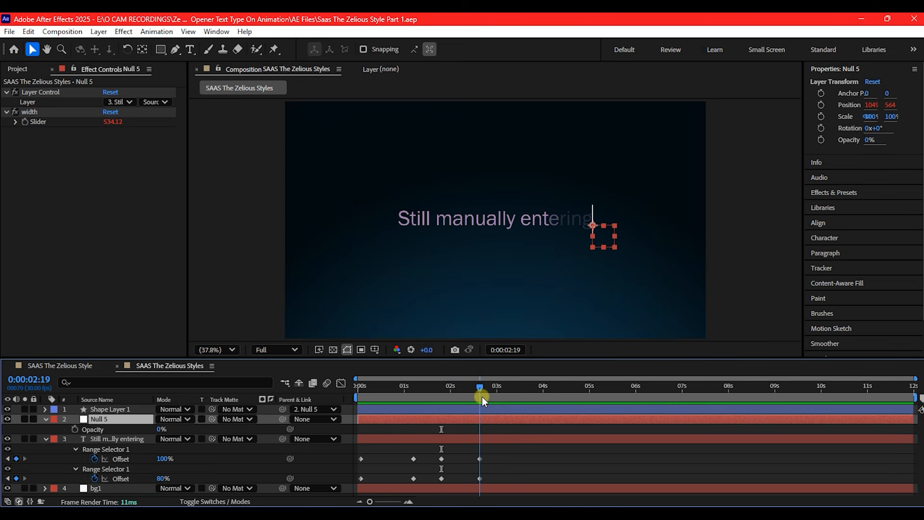
left_click(74, 428)
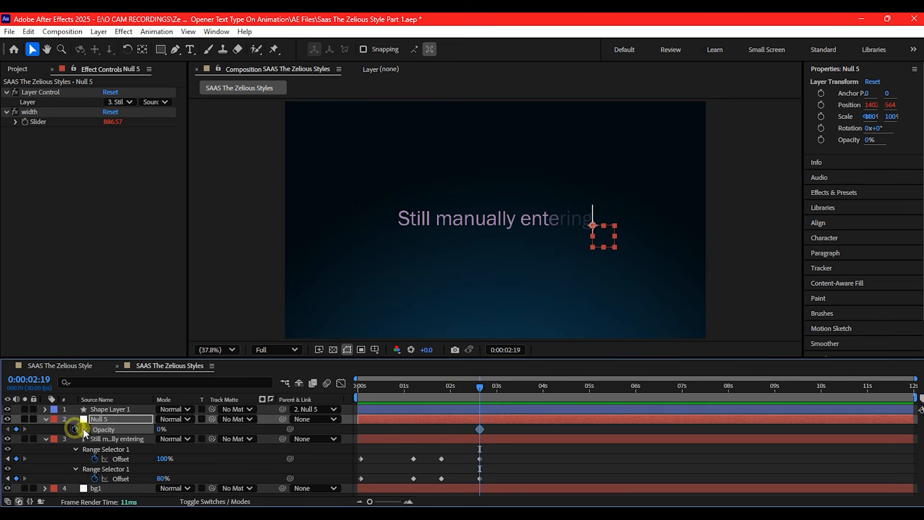
left_click_drag(480, 429, 477, 429)
left_click(73, 426)
Keyframe the cursor bar's Opacity at 100% just before 0:00:02:19 and 2% at 0:00:02:19
left_click(115, 409)
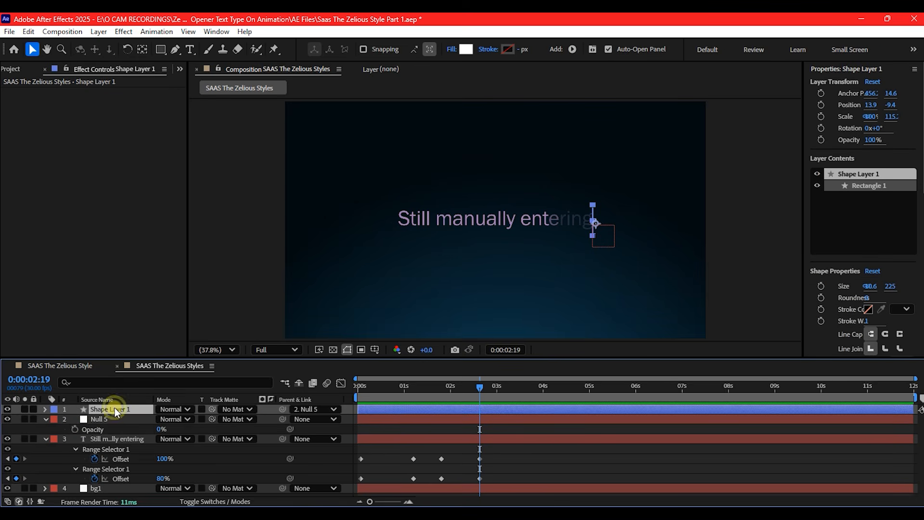
key("t")
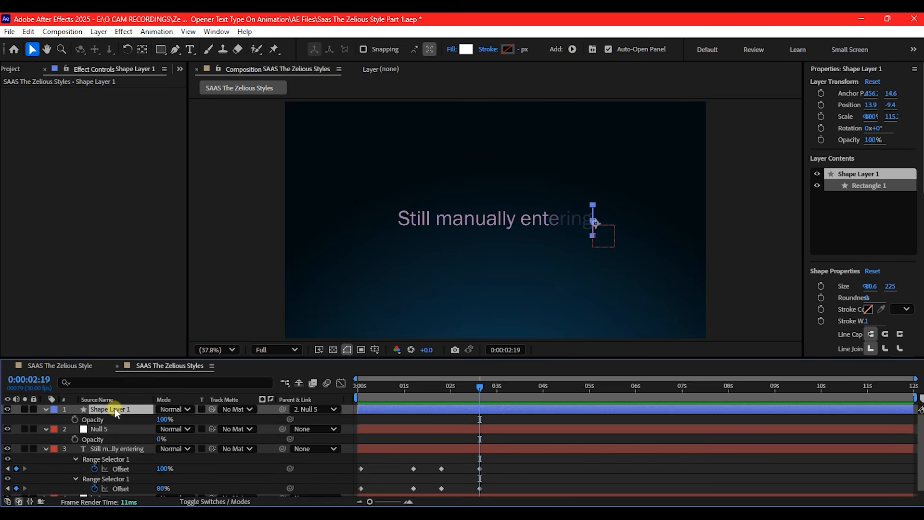
left_click(73, 420)
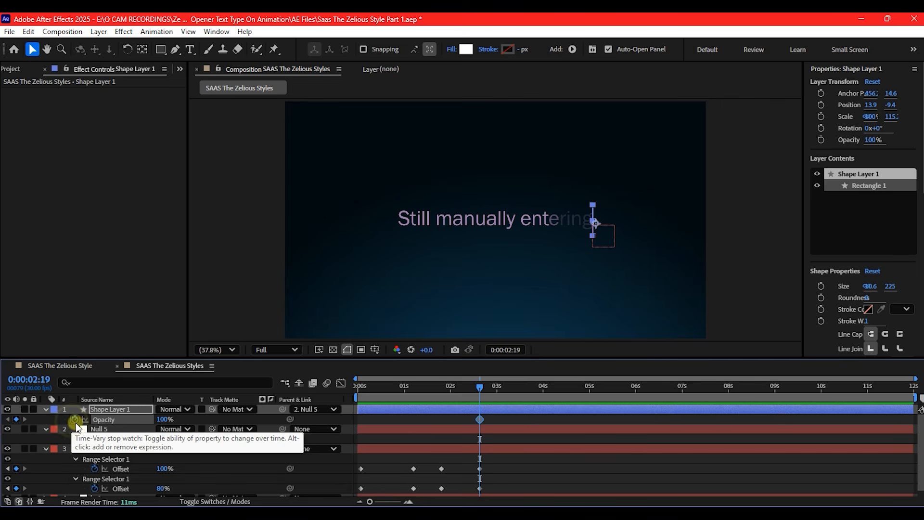
left_click_drag(479, 419, 475, 420)
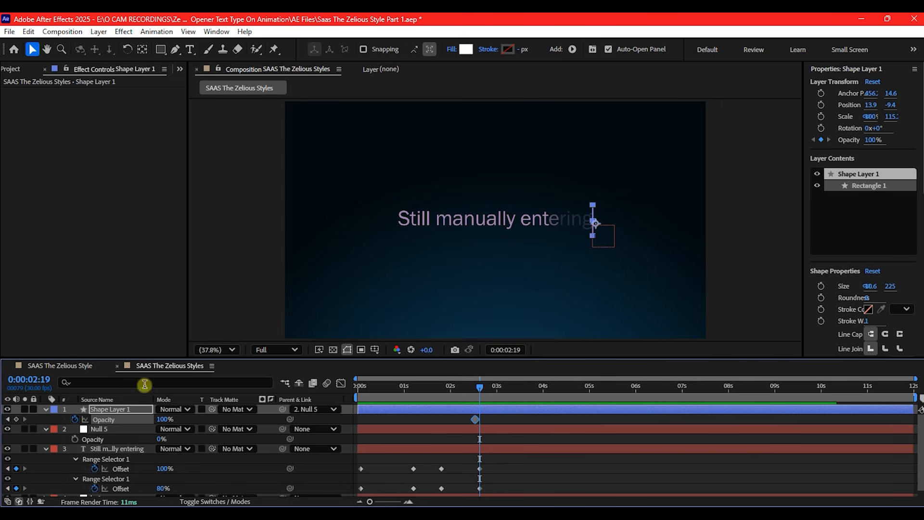
left_click_drag(164, 419, 33, 437)
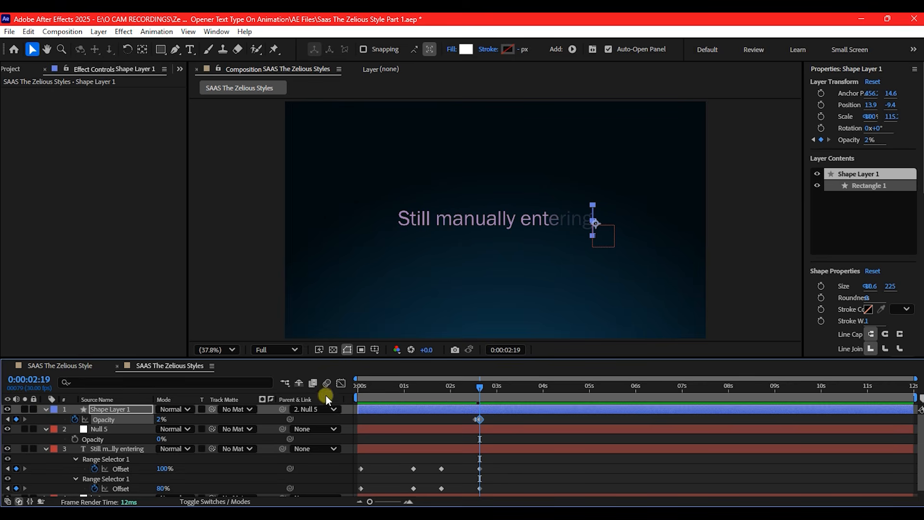
left_click_drag(371, 386, 561, 404)
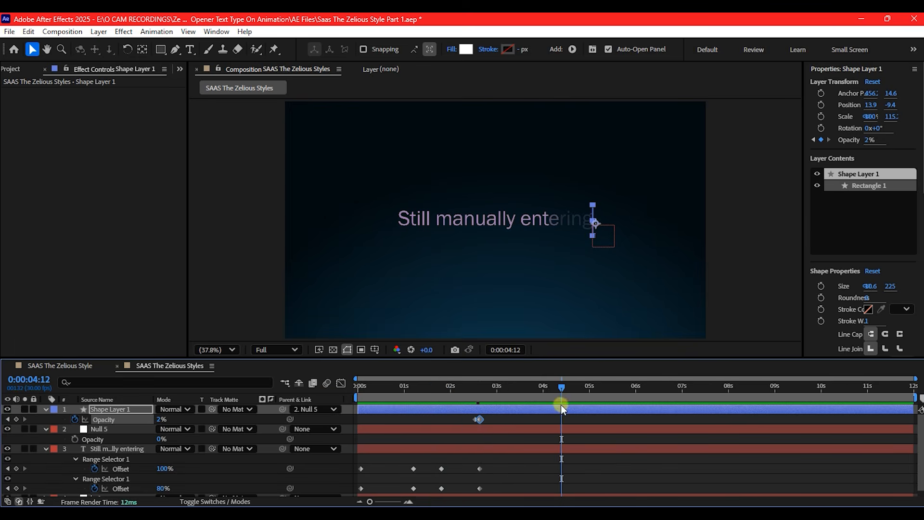
left_click(535, 416)
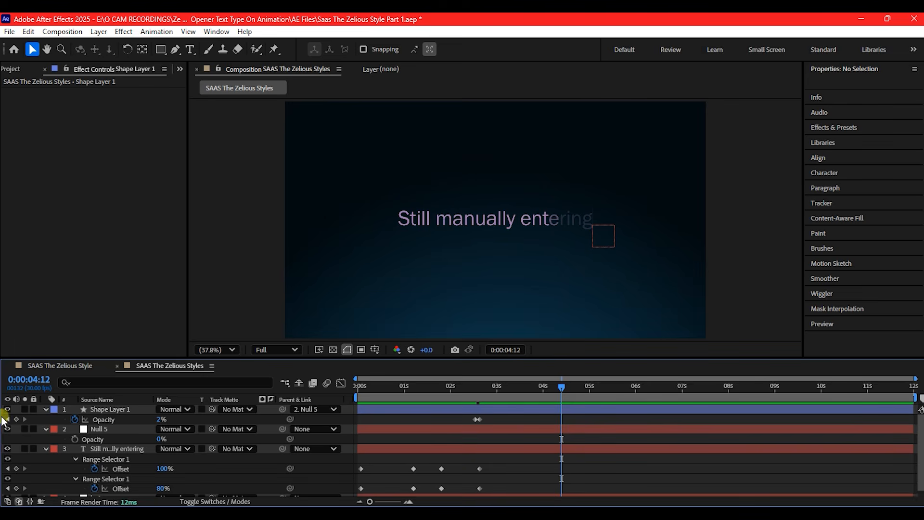
Collapse the layers and pre-compose the cursor bar, null and text layers as Typeon1, moving all attributes into it
left_click(45, 409)
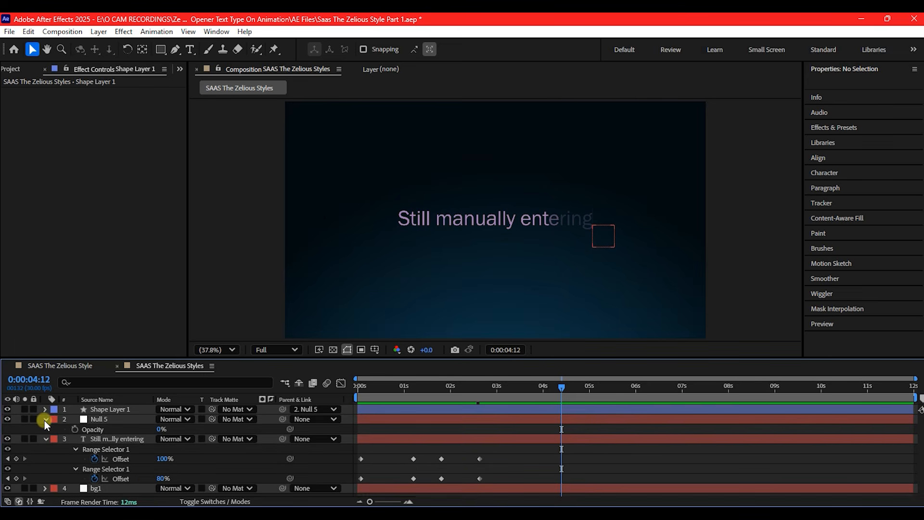
left_click(44, 420)
left_click(44, 429)
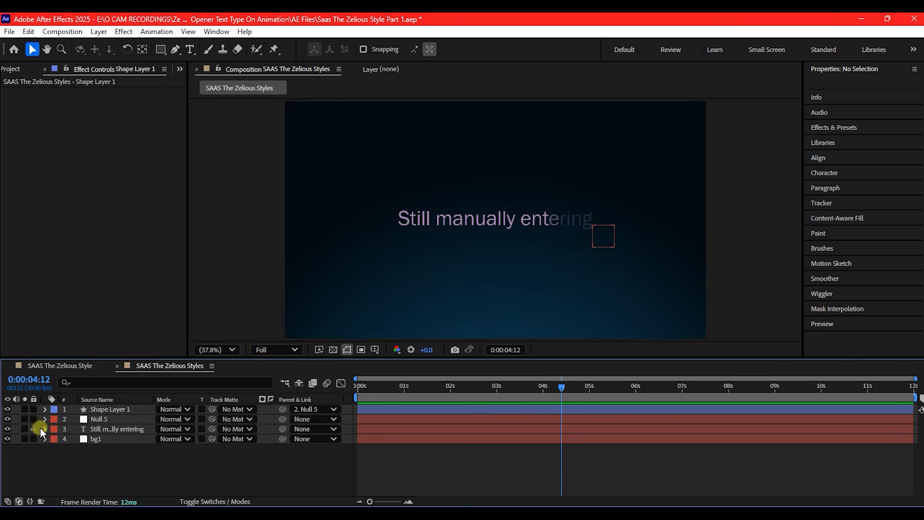
left_click(99, 410)
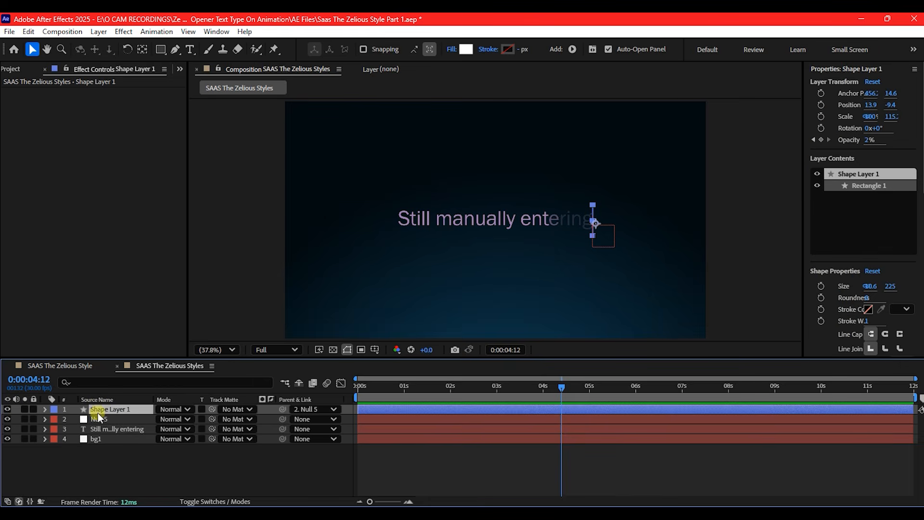
left_click(99, 429, "shift")
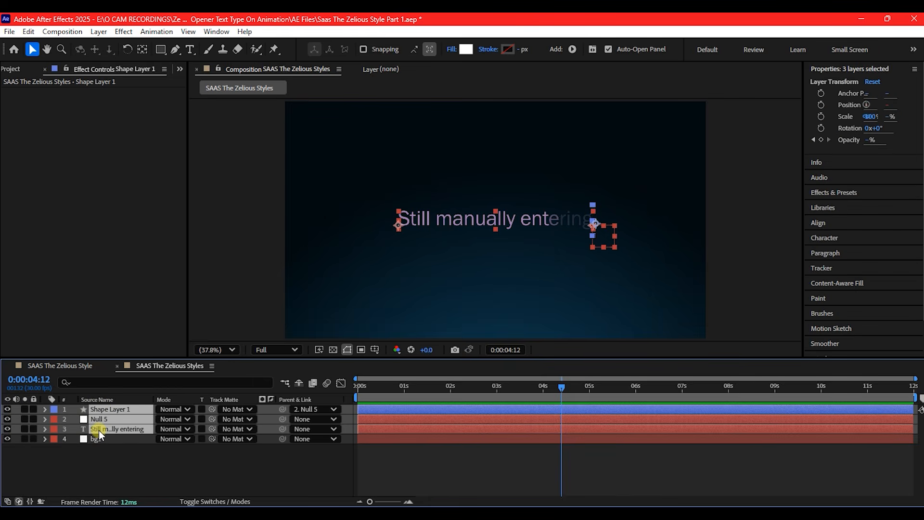
key("ctrl+shift+c")
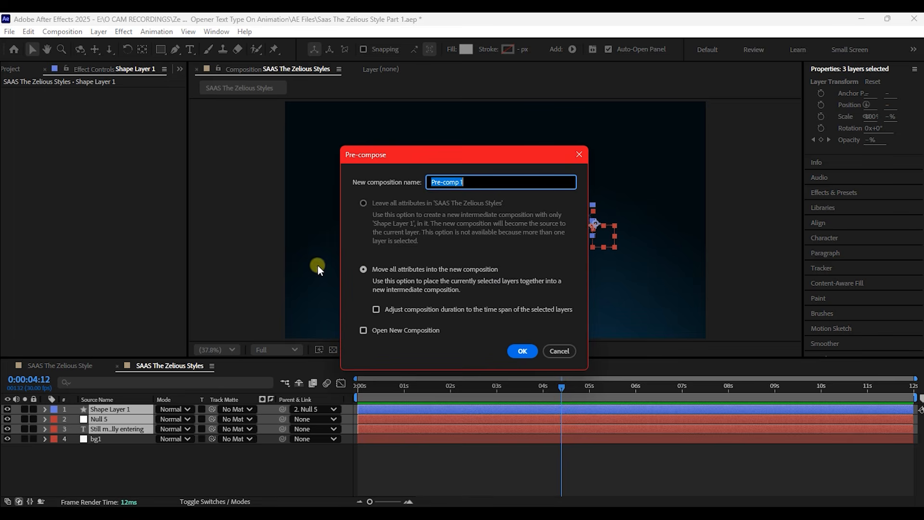
type("Typeon1")
left_click(527, 351)
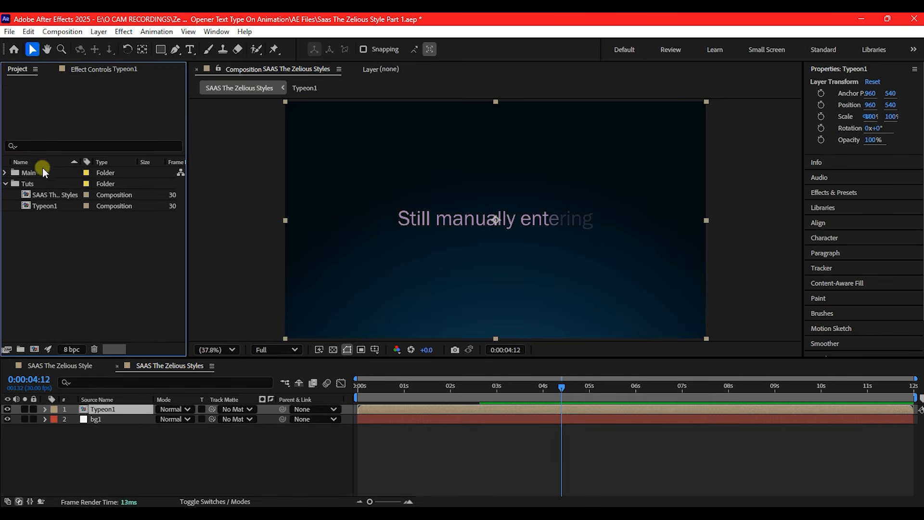
Duplicate the Typeon1 composition in the project and add the Typeon2 copy to the timeline
left_click(44, 206)
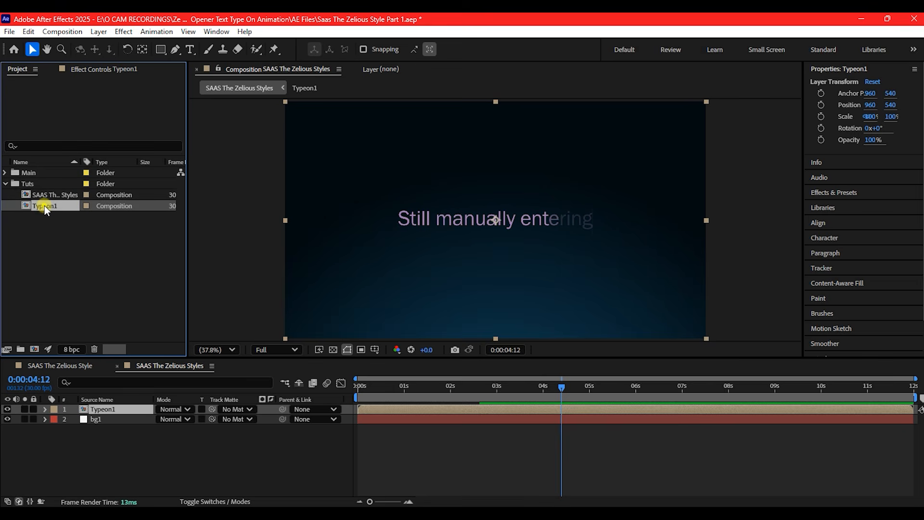
key("ctrl+d")
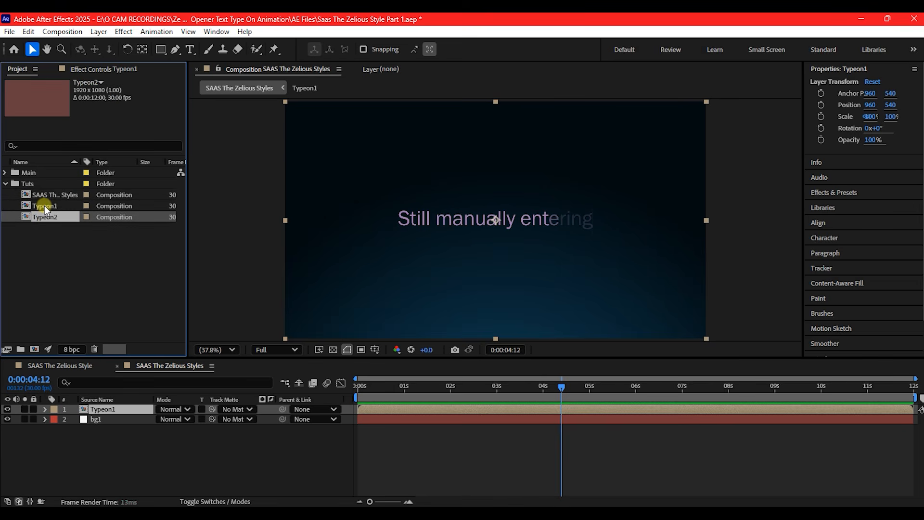
left_click_drag(28, 218, 105, 412)
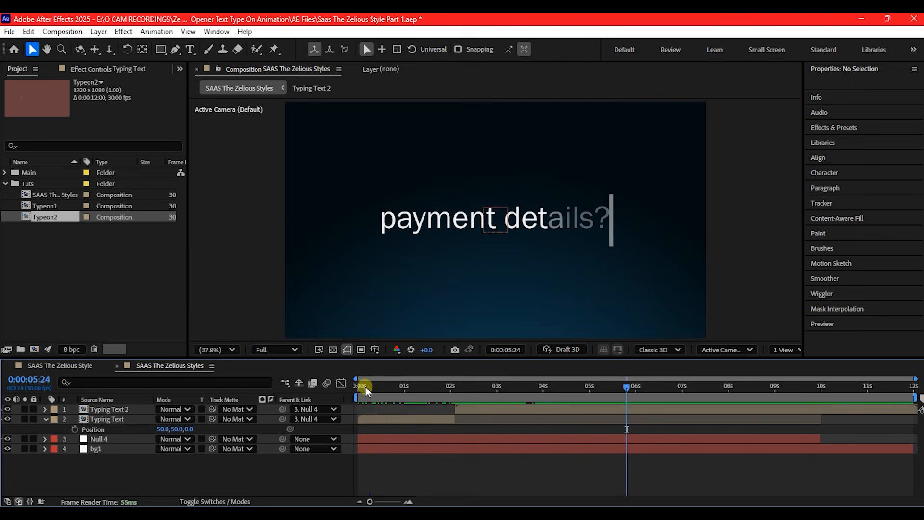
left_click_drag(365, 386, 473, 400)
left_click_drag(549, 415, 622, 433)
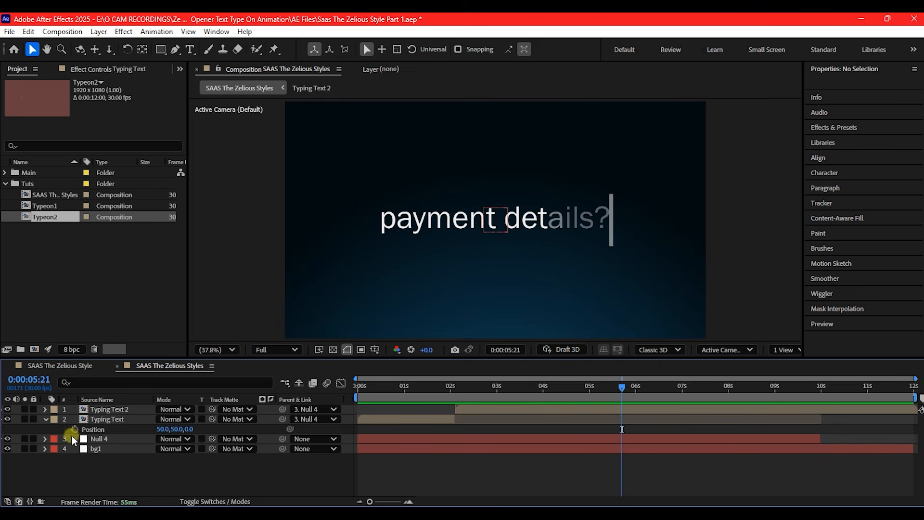
Create a null object in the main composition, name it TextControl, and display layer names in the timeline
right_click(100, 464)
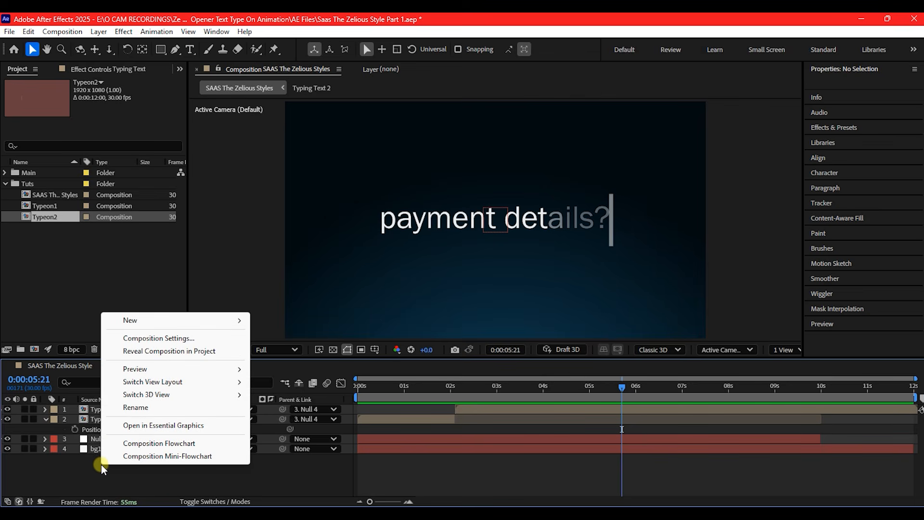
mouse_move(135, 324)
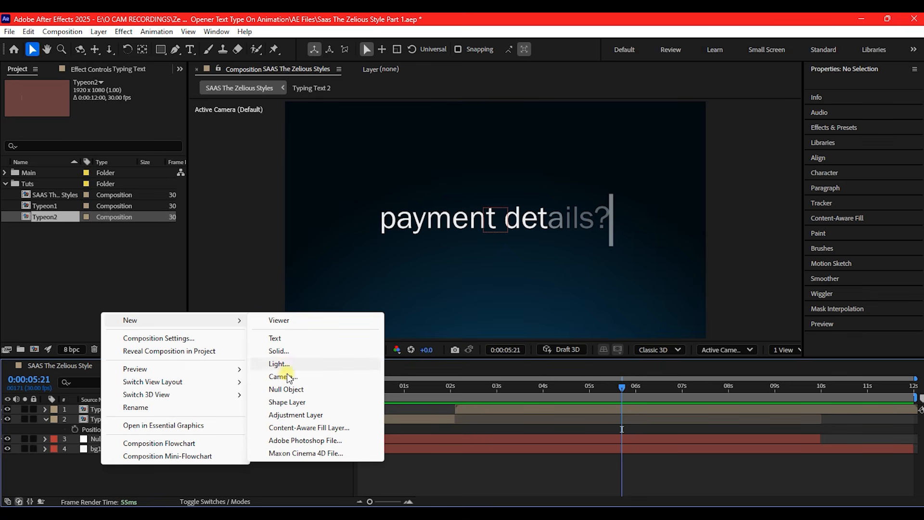
left_click(285, 389)
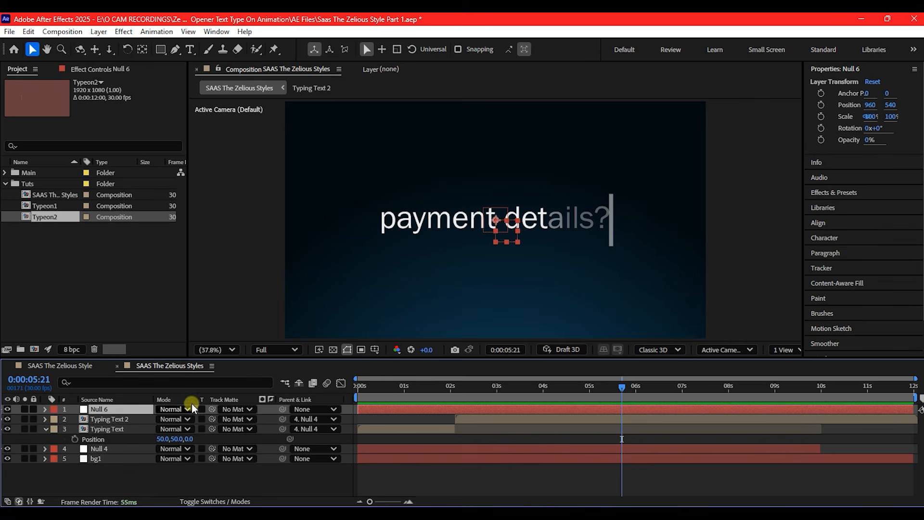
left_click(96, 399)
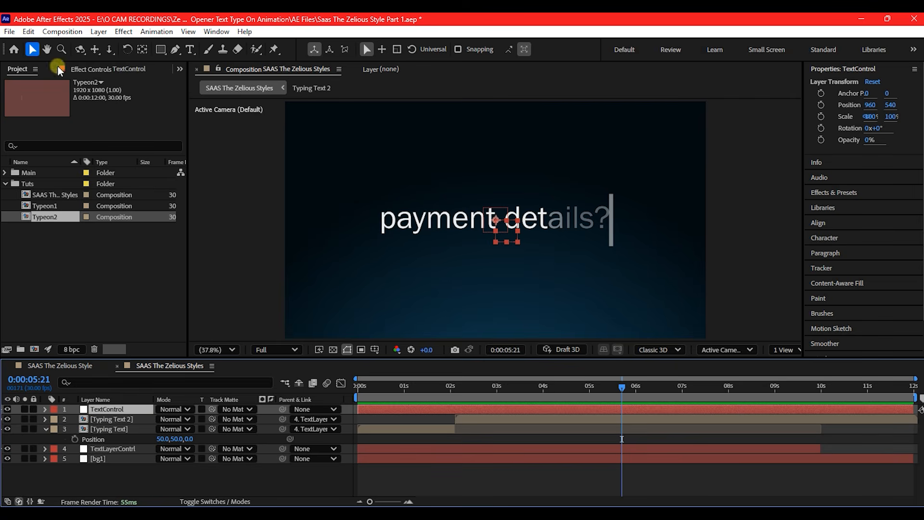
Centre the TextControl null's anchor point and align the null to the composition's centre horizontally and vertically
left_click(143, 50)
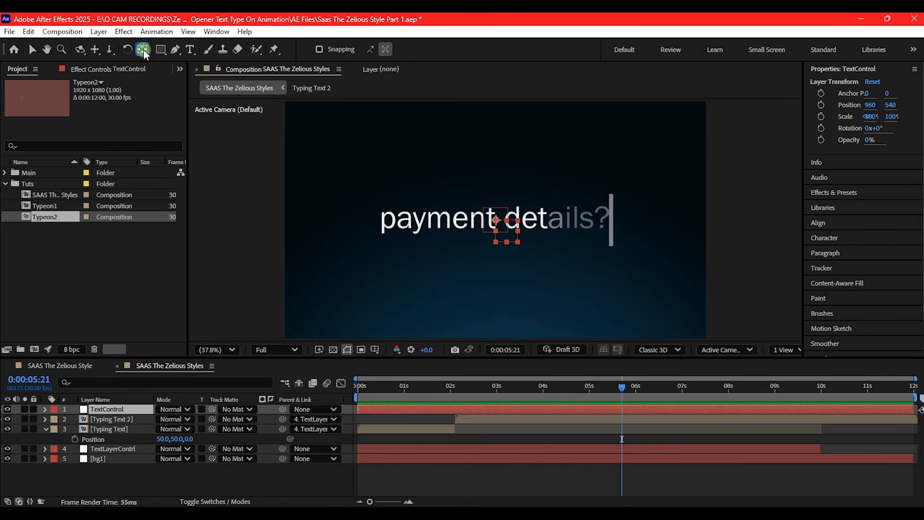
left_click(31, 50)
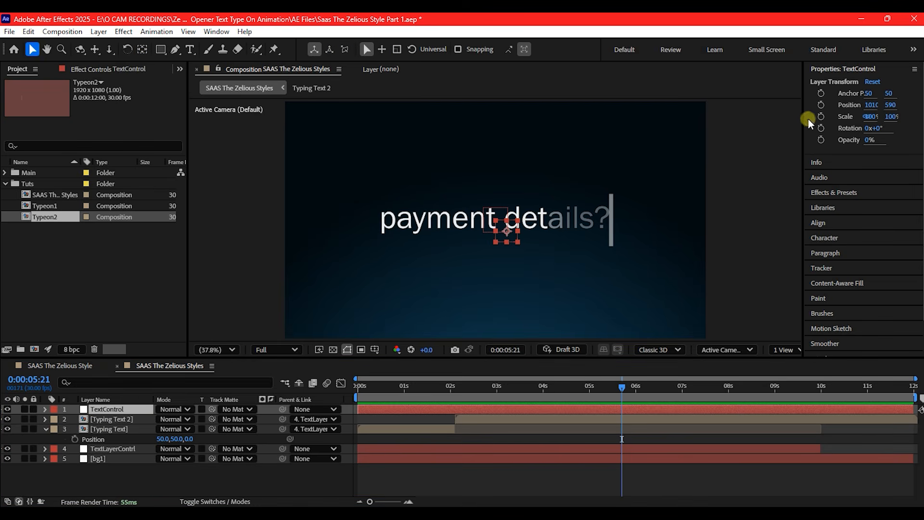
left_click(827, 223)
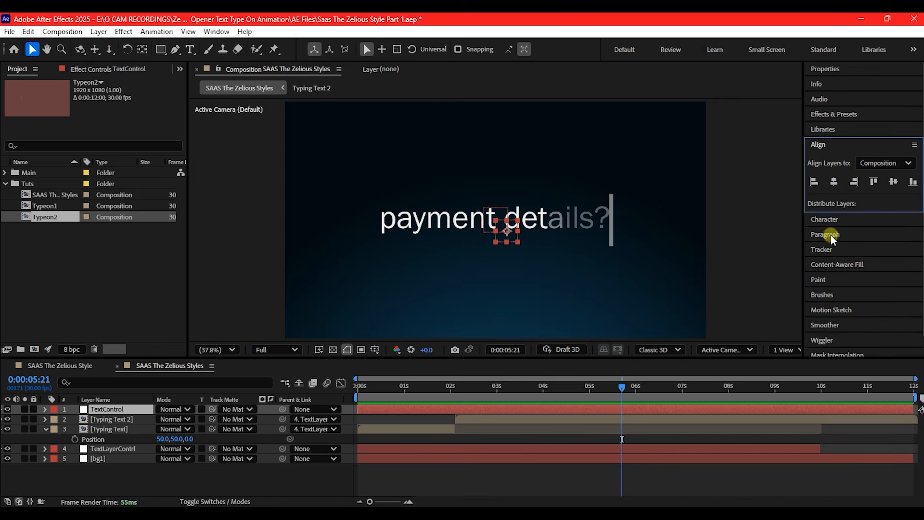
left_click(833, 180)
left_click(887, 182)
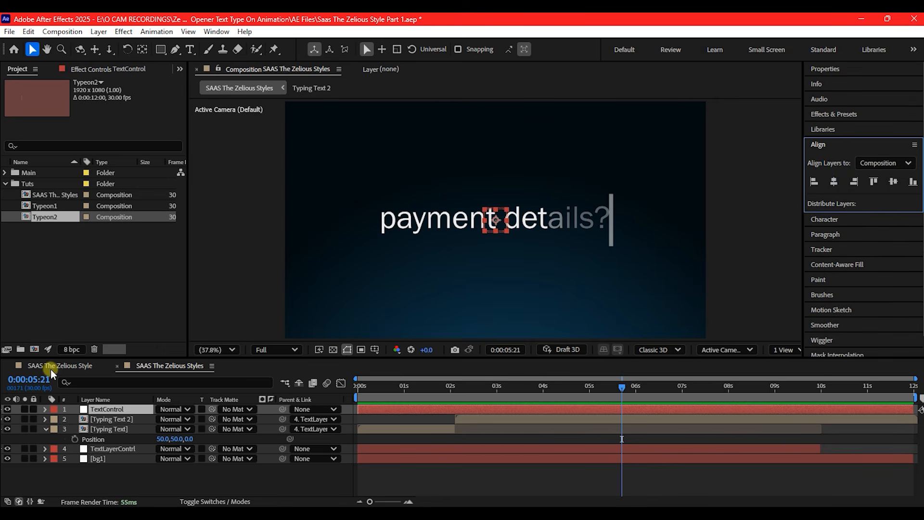
Parent the Typing Text and Typing Text 2 layers to the TextControl null
left_click(94, 418)
left_click(106, 428, "shift")
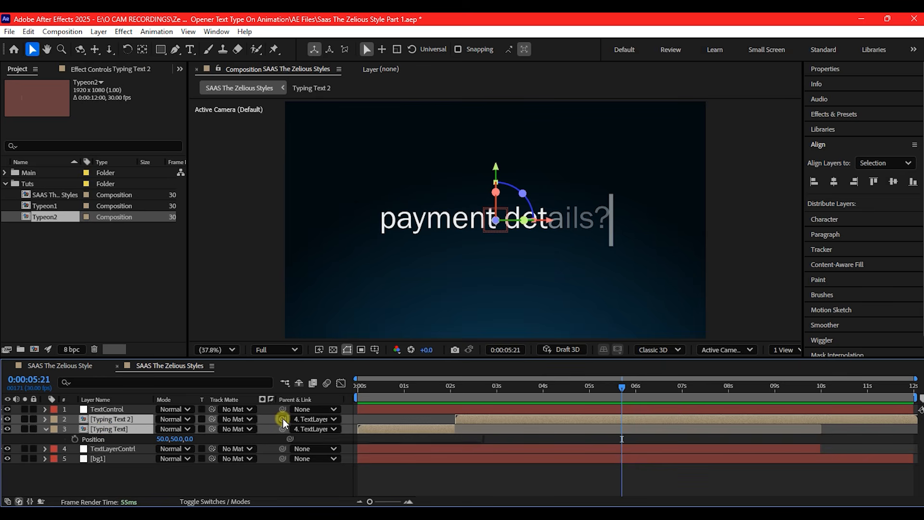
left_click_drag(282, 418, 109, 408)
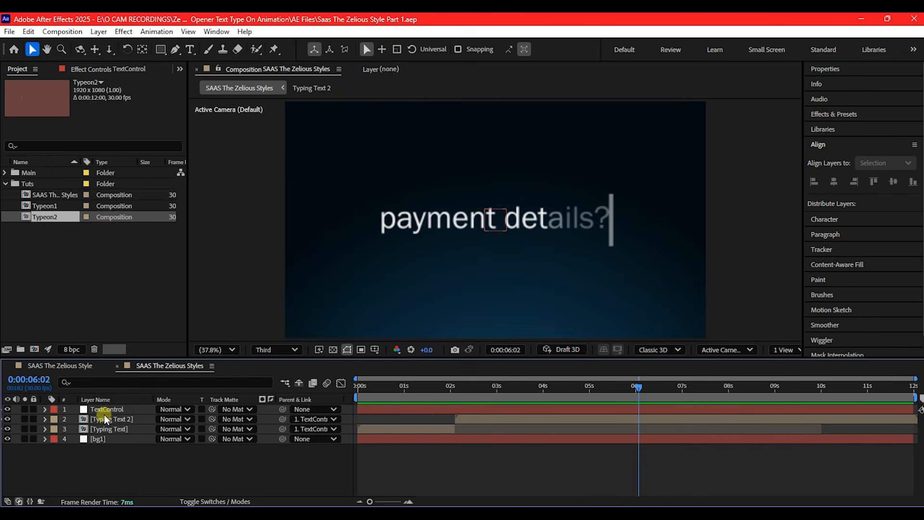
Show the layer switches and make the TextControl null a 3D layer like the two typing text layers
left_click(111, 408)
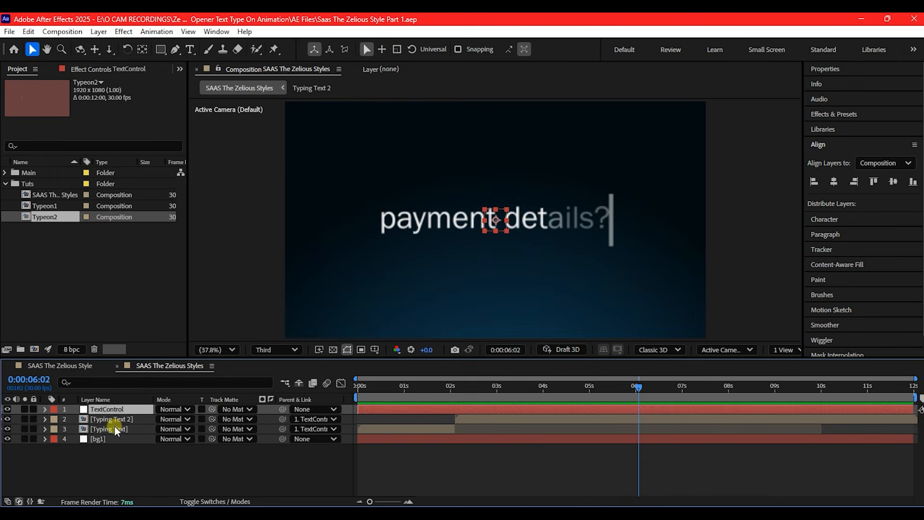
left_click(115, 429, "shift")
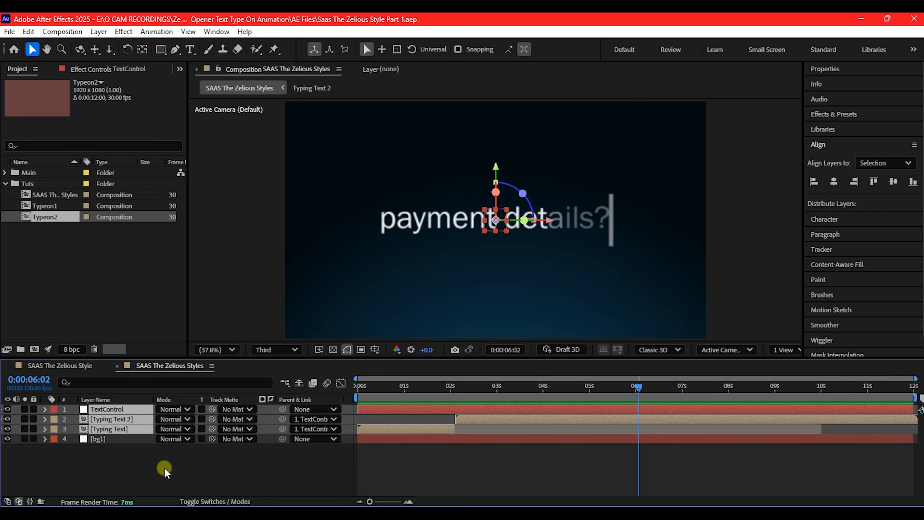
left_click(223, 502)
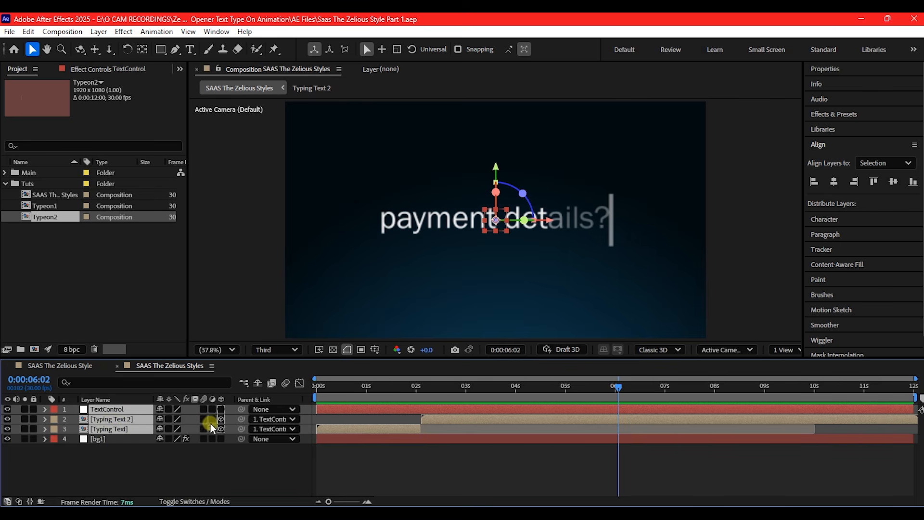
left_click(220, 409)
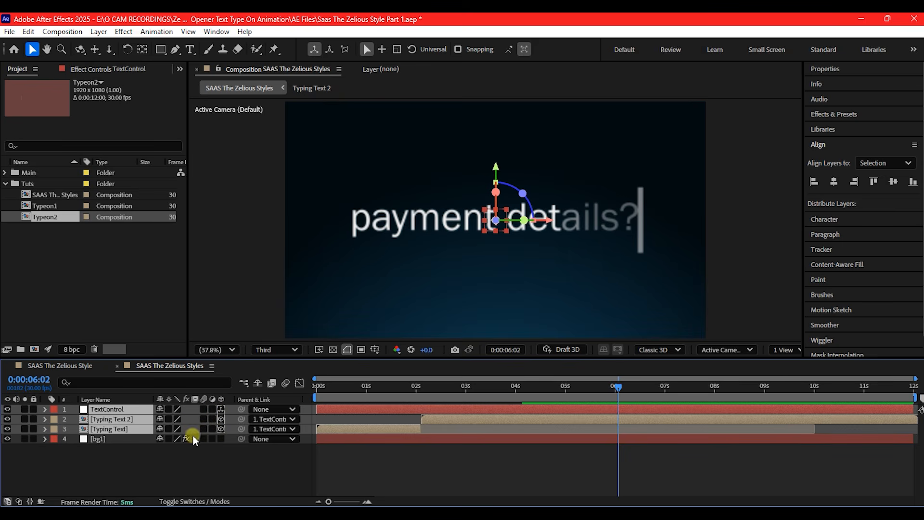
left_click(188, 462)
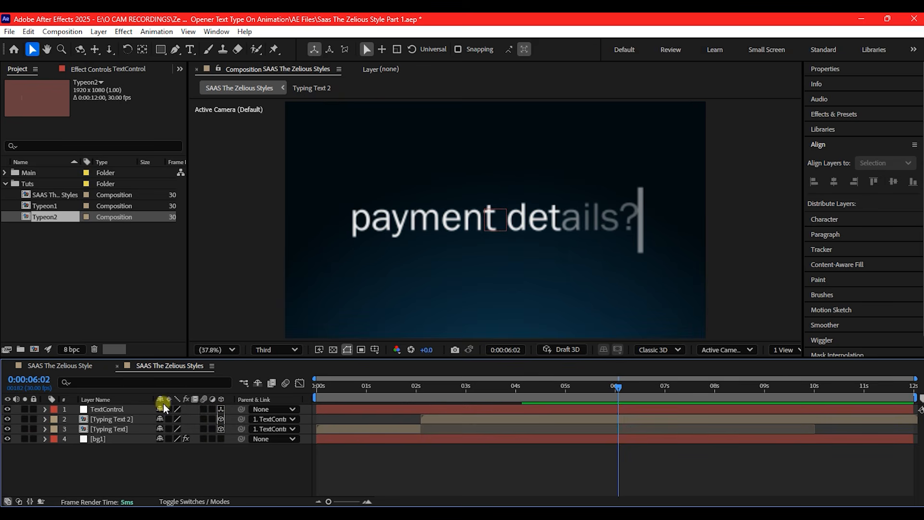
Add a two-node camera with the 50mm preset to the composition
right_click(252, 465)
mouse_move(289, 324)
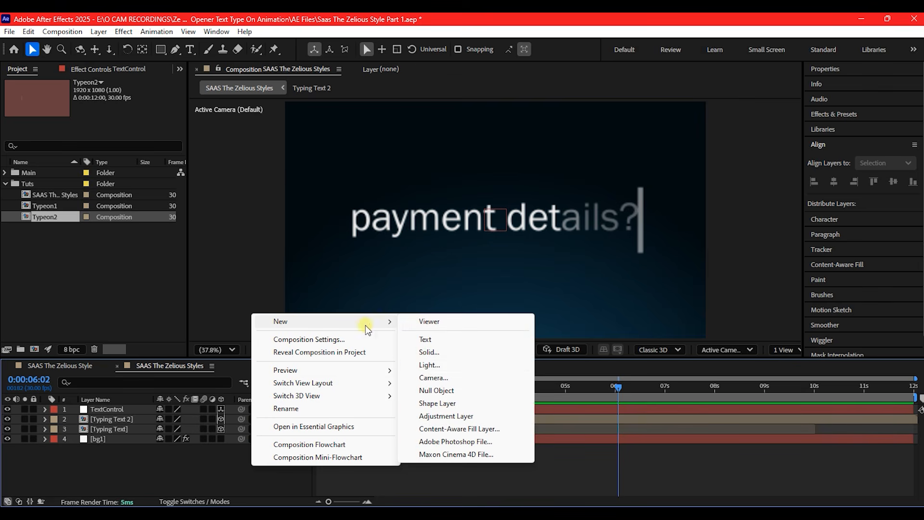
left_click(430, 377)
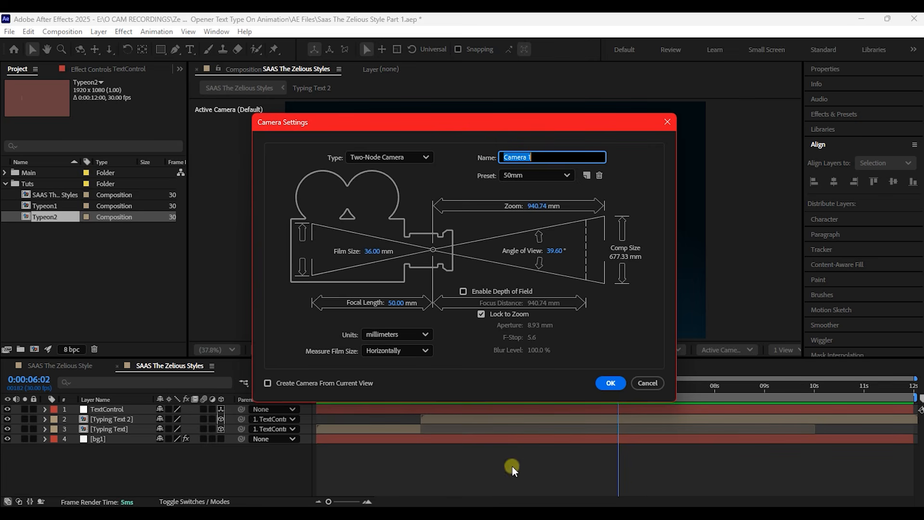
left_click(610, 382)
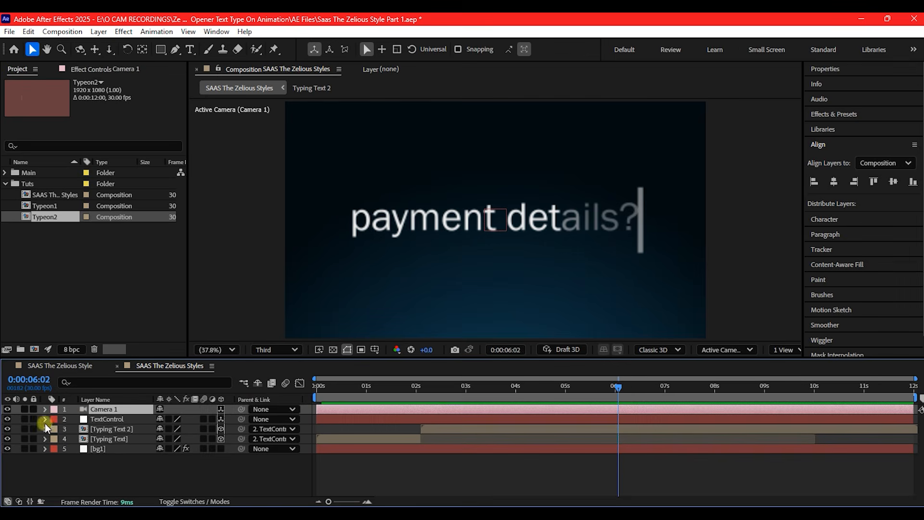
Add a 3D null object named camcontrol and parent the camera to it
right_click(145, 479)
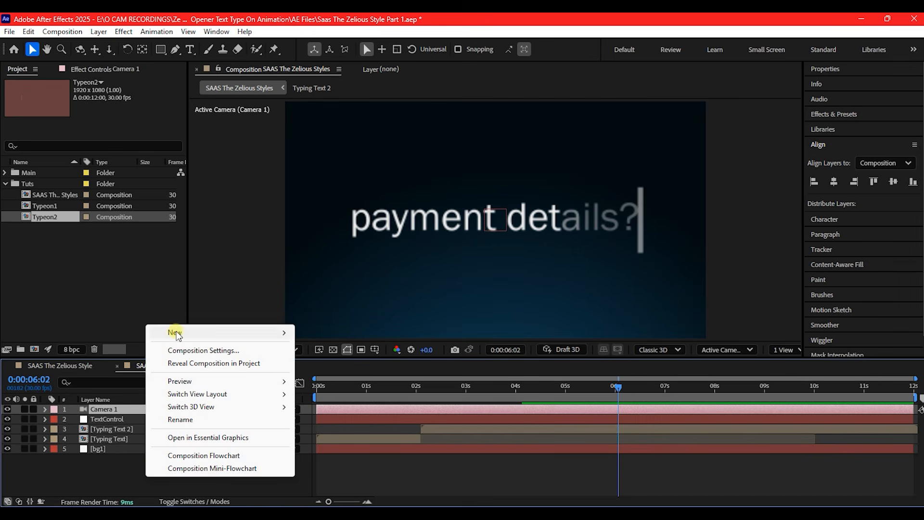
mouse_move(279, 331)
left_click(331, 398)
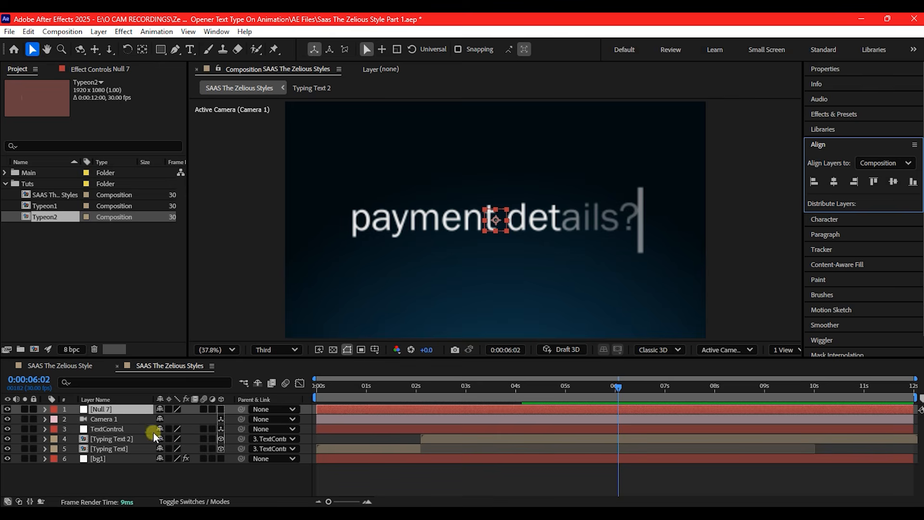
left_click(221, 409)
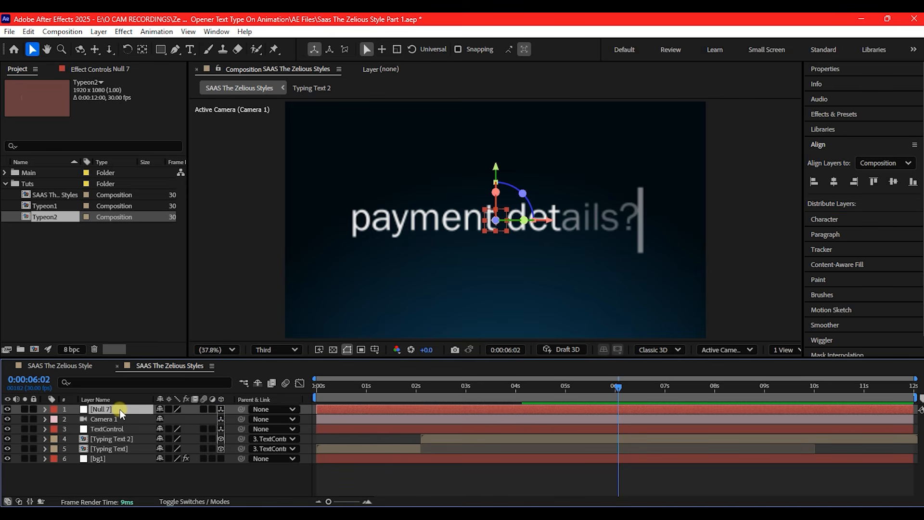
key("Return")
type("camcontrol")
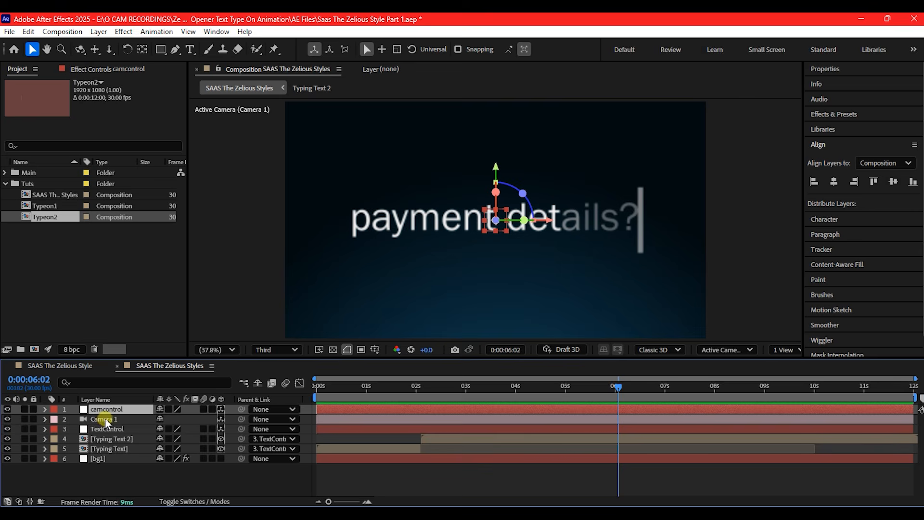
left_click(105, 419)
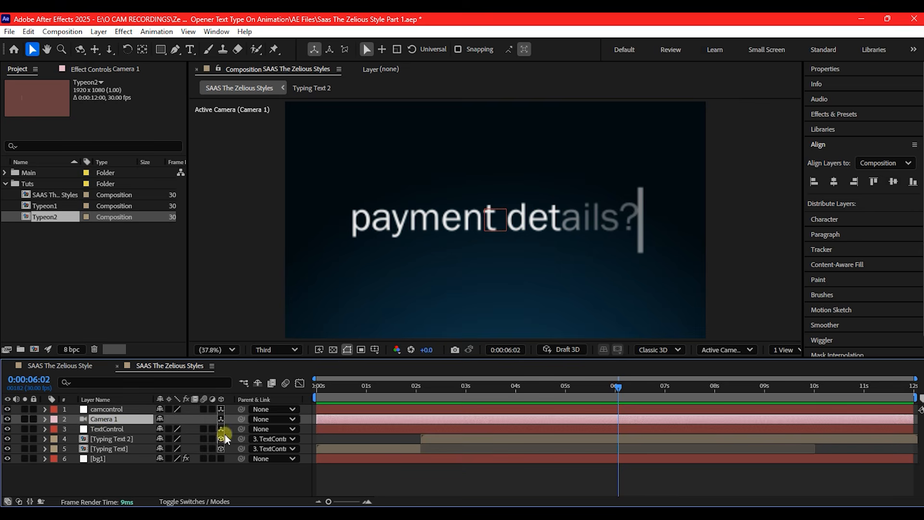
left_click_drag(243, 418, 111, 407)
Create a project folder named UI and import the interface images from the Assets folder into it
left_click(21, 349)
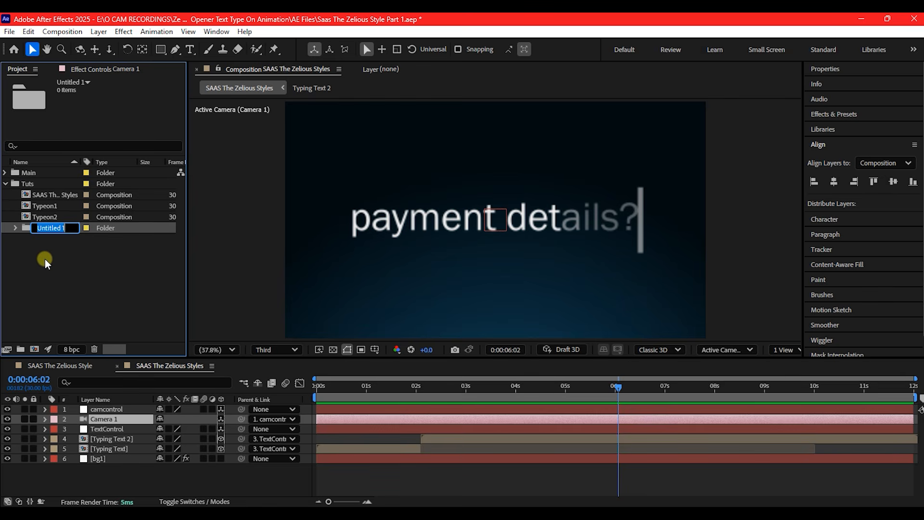
type("UI")
key("Return")
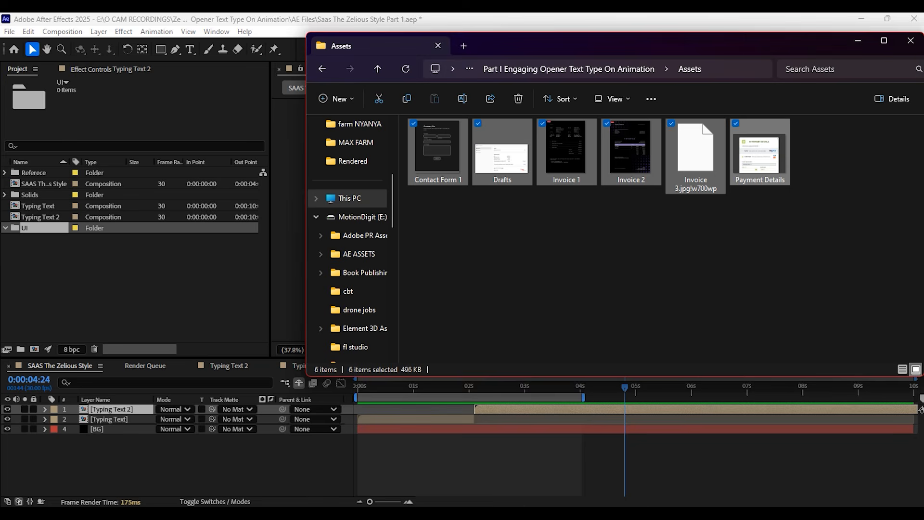
left_click_drag(446, 143, 52, 223)
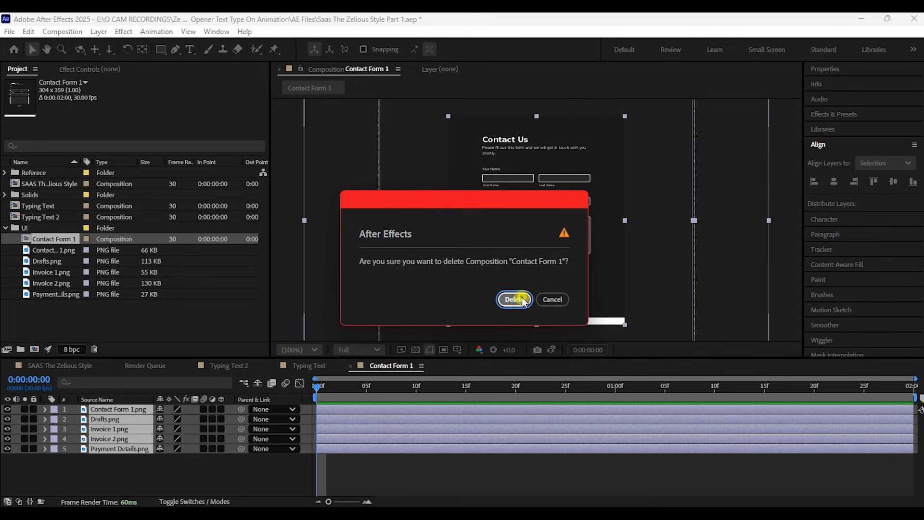
left_click(517, 298)
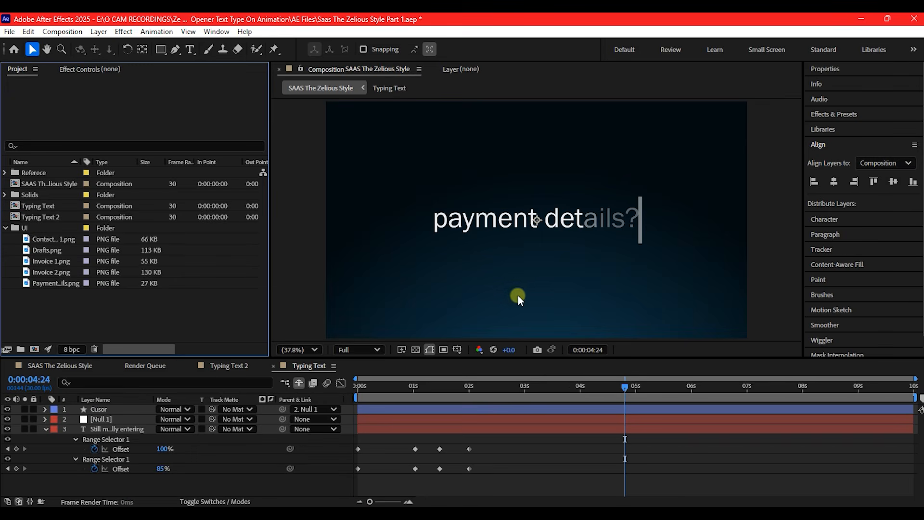
Create new compositions from the Contact Form 1.png image in the UI folder
left_click(39, 240)
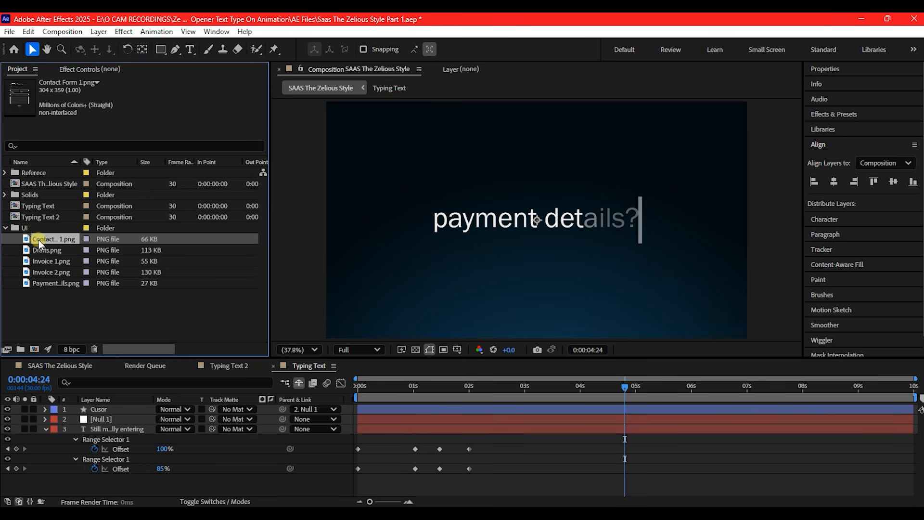
left_click(36, 350)
left_click_drag(36, 248, 33, 351)
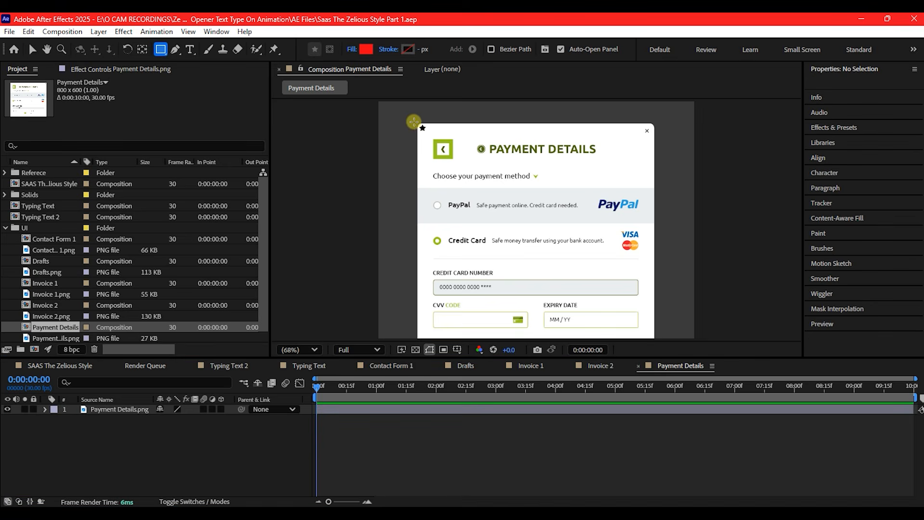
Draw a red rectangle about 600 × 235 px over the upper part of the Payment Details card and centre its anchor point and horizontal alignment
mouse_move(417, 123)
left_mouse_down()
mouse_move(632, 223)
mouse_move(655, 209)
mouse_move(654, 216)
left_mouse_up()
left_click(32, 49)
key("ctrl+alt+Home")
left_click(142, 48)
left_click(32, 48)
left_click(825, 69)
left_click(823, 145)
left_click(833, 182)
Increase the rectangle path's Roundness so its corners are rounded, and collapse the shape layer
left_click(45, 409)
left_click(46, 409)
left_click(65, 429)
left_click(75, 439)
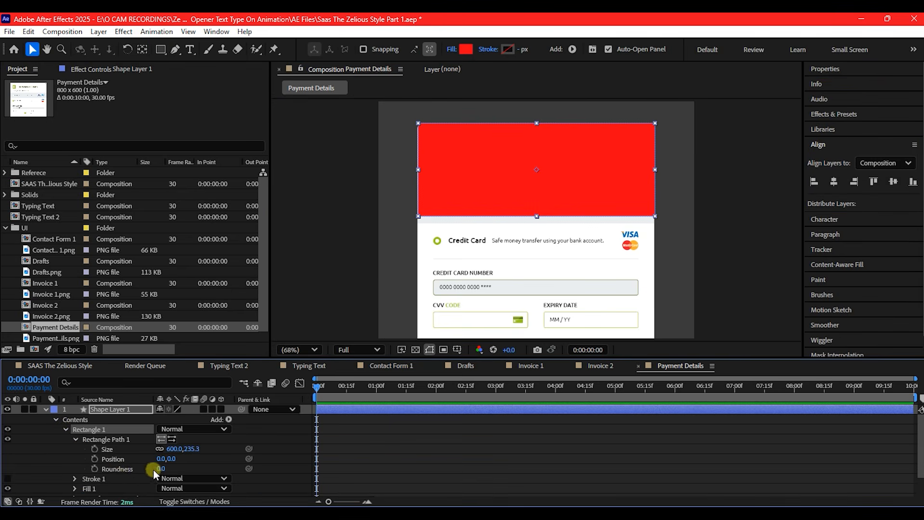
left_click_drag(160, 469, 171, 465)
left_click(46, 409)
Set Shape Layer 1 as the track matte of the Payment Details.png layer
left_click(127, 420)
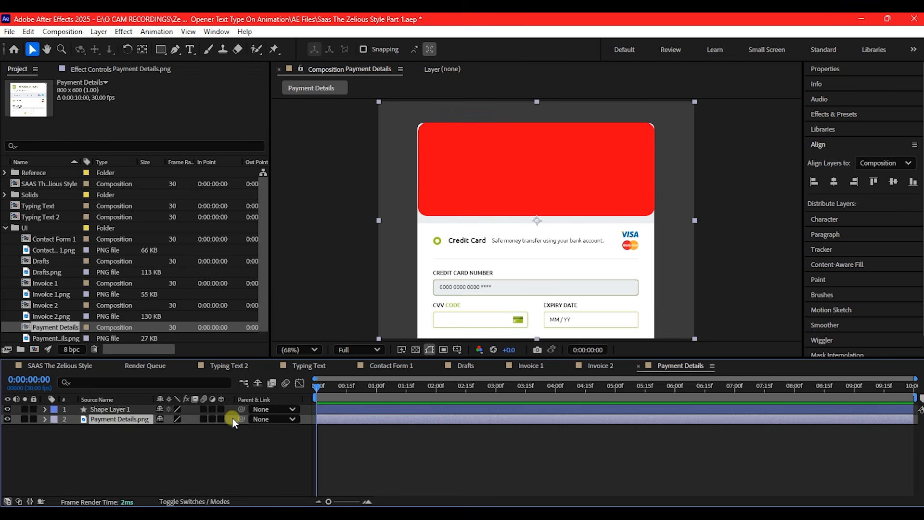
left_click(194, 501)
left_click_drag(212, 419, 100, 410)
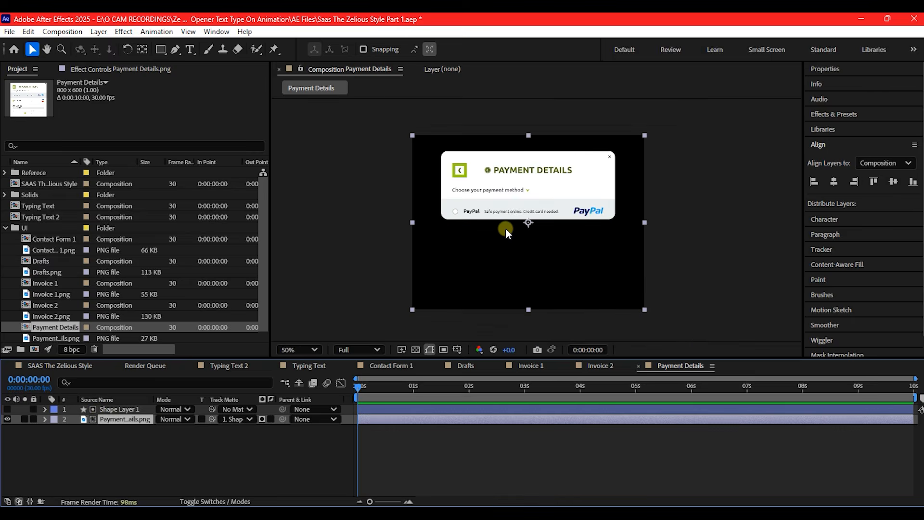
Set the Payment Details composition's height to 250 px
left_click(62, 31)
left_click(82, 61)
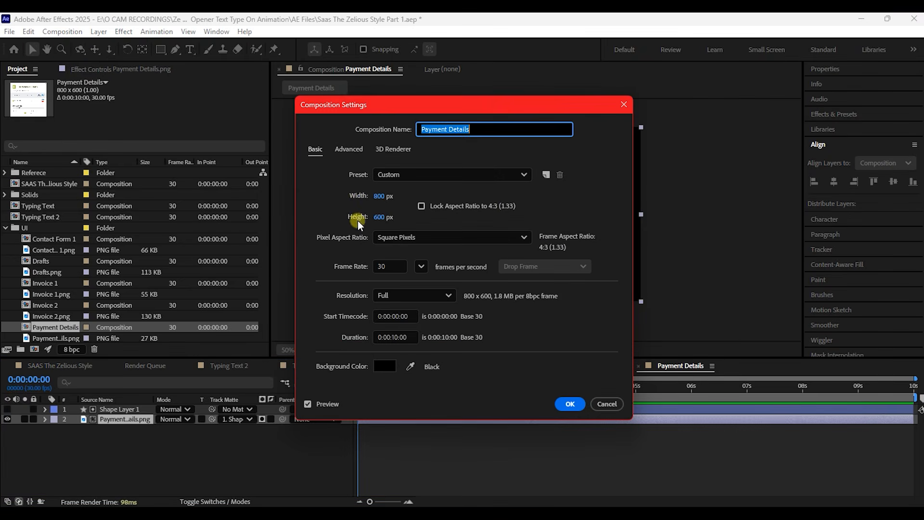
left_click(379, 217)
type("250")
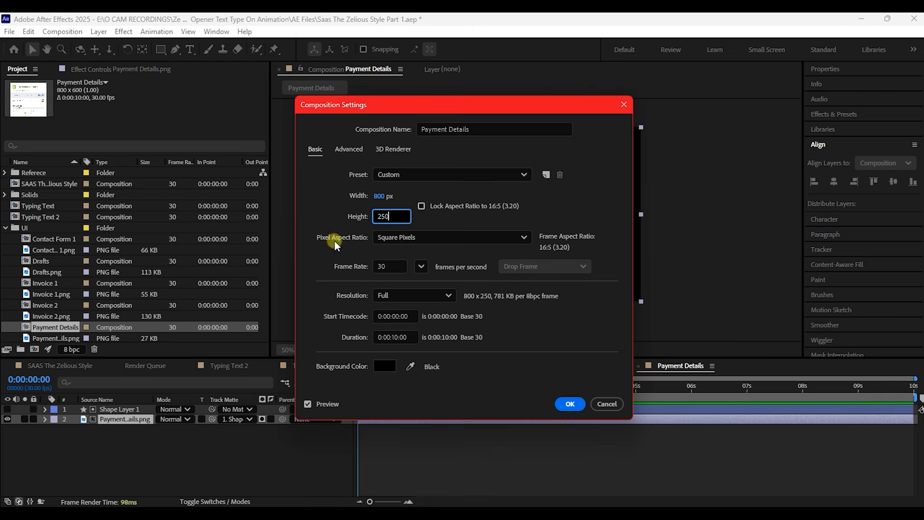
left_click(570, 404)
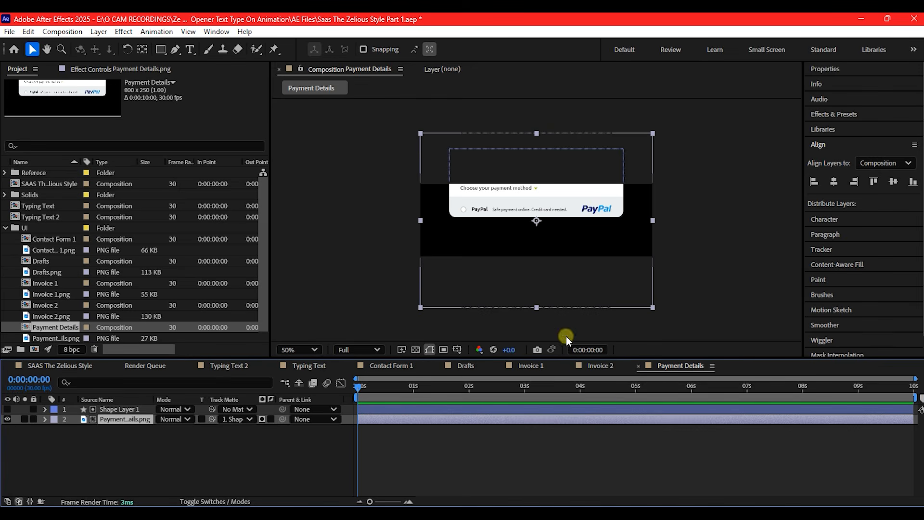
Move Shape Layer 1 and the Payment Details image down together so the card sits inside the shortened frame, and fit the view
left_click(108, 409, "ctrl")
key("p")
left_click_drag(186, 419, 270, 402)
left_click(299, 349)
left_click(294, 118)
Expand Shape Layer 1's contents down to the Roundness property of its rectangle path
left_click(86, 467)
double_click(46, 409)
left_click(55, 430)
left_click(56, 420)
left_click(66, 429)
left_click(74, 439)
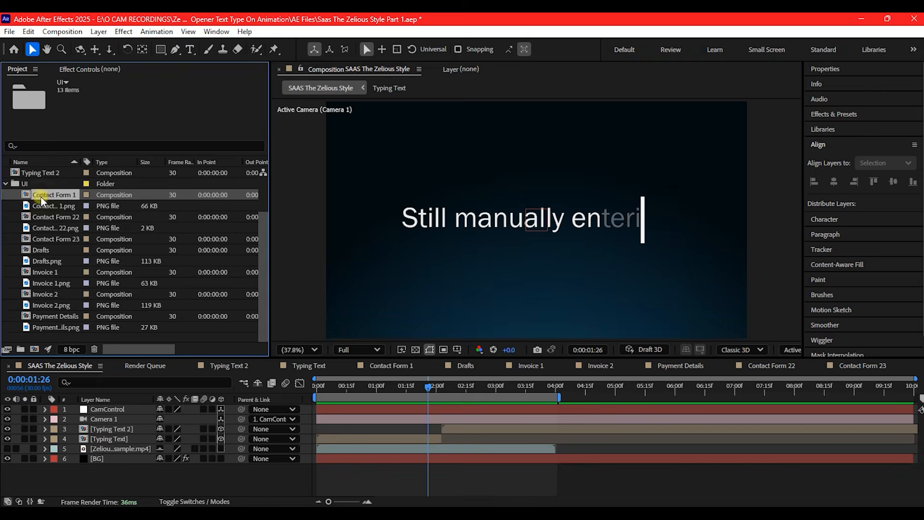
Place Contact Form 1 and 23 at the main composition's upper right and Contact Form 22 at lower left, with Contact Form 23 below Typing Text 2
left_click_drag(53, 195, 644, 152)
left_click_drag(53, 216, 432, 318)
left_click_drag(53, 239, 91, 425)
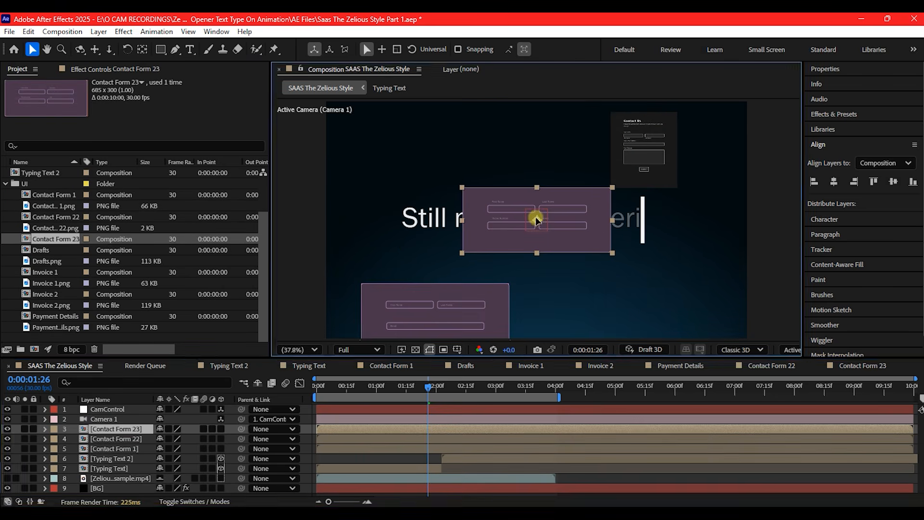
left_click_drag(534, 215, 729, 149)
left_click_drag(111, 429, 100, 463)
Add the Drafts composition as a layer, scale it to 30% and place it below the text near the bottom centre
left_click_drag(41, 250, 69, 427)
key("s")
left_click_drag(282, 220, 462, 251)
left_click_drag(545, 225, 606, 324)
Add the Invoice 1 composition as a layer, scale it to 57% and position it in the lower-right corner of the frame
left_click_drag(34, 274, 85, 422)
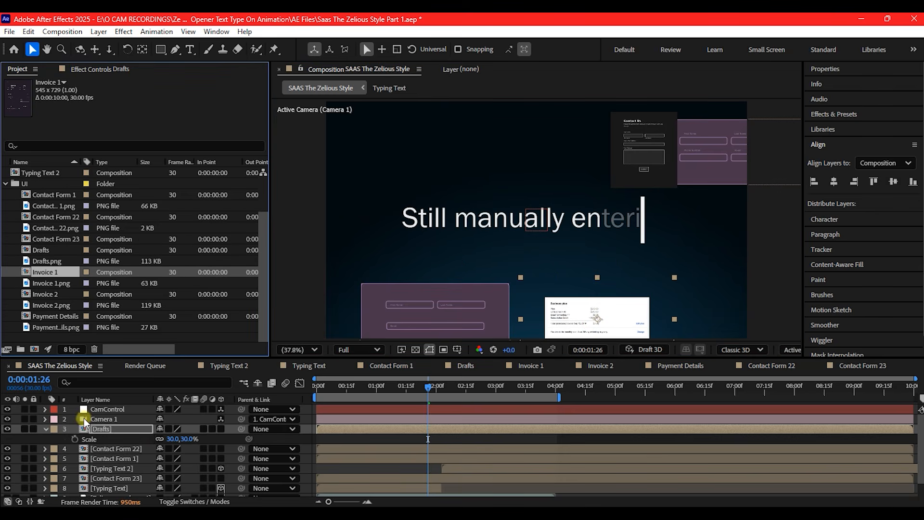
left_click_drag(78, 273, 79, 424)
left_click_drag(544, 162, 732, 255)
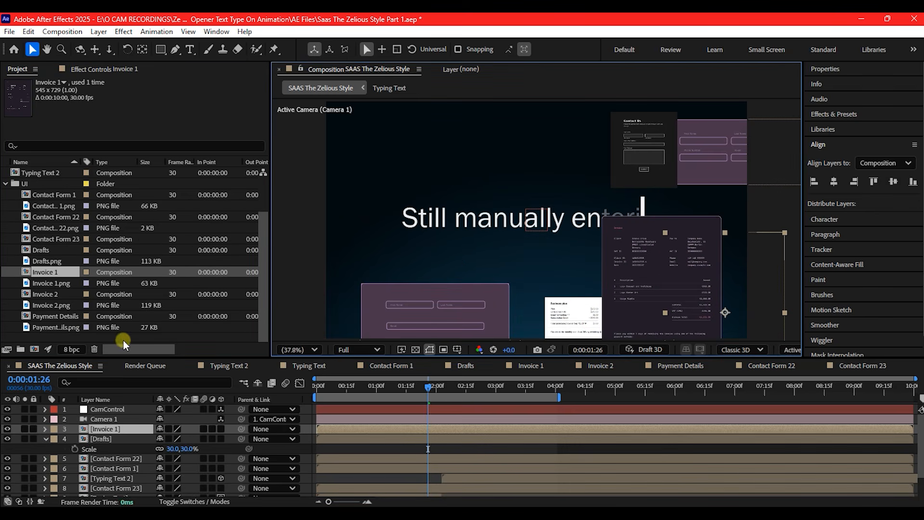
key("s")
left_click_drag(170, 439, 149, 438)
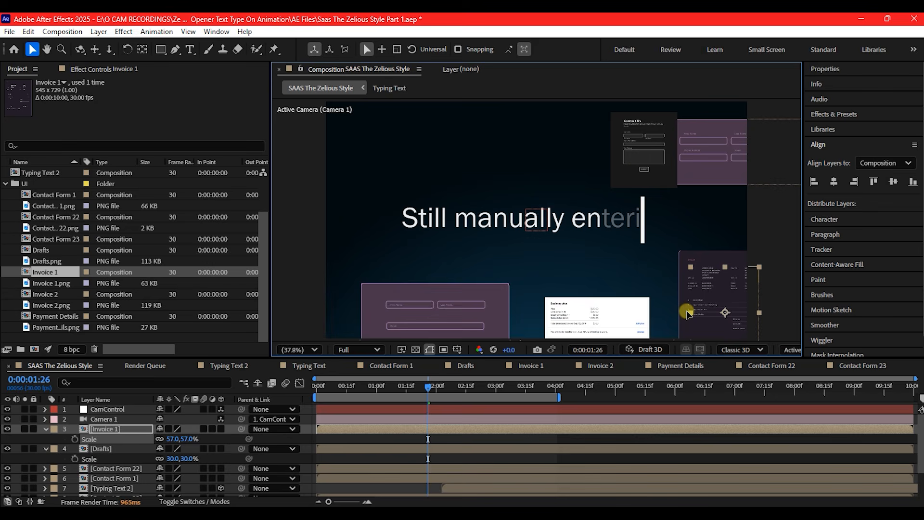
Add Invoice 2 at 55% scale in the lower-left corner of the frame and the Payment Details composition above the text
left_click_drag(41, 294, 106, 424)
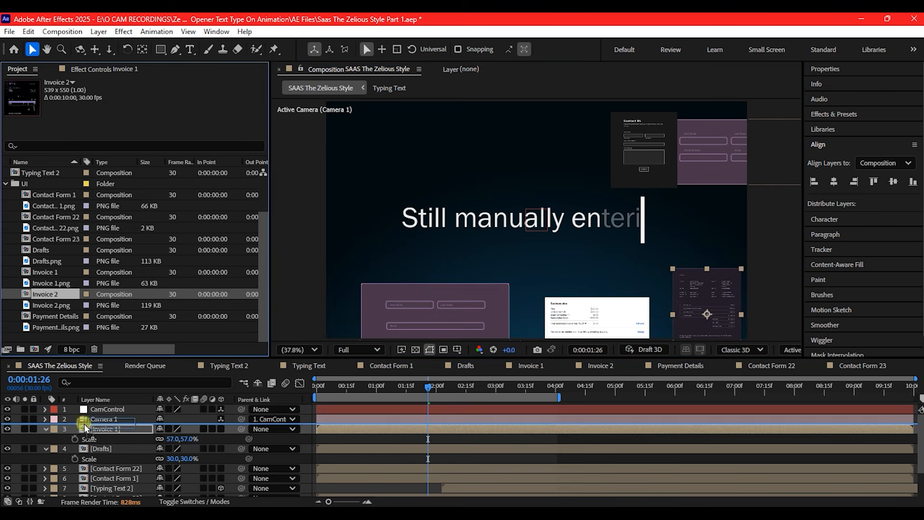
left_click_drag(538, 224, 423, 237)
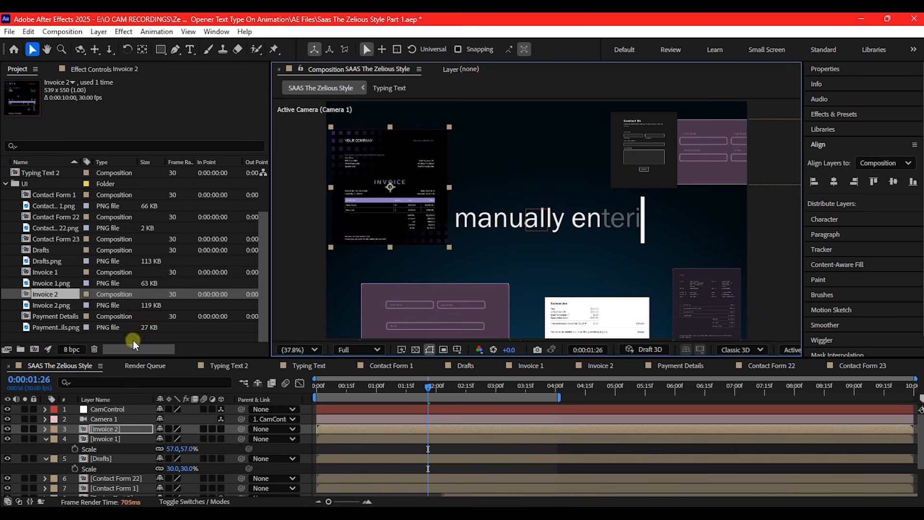
key("s")
left_click_drag(178, 439, 157, 439)
left_click_drag(390, 195, 361, 318)
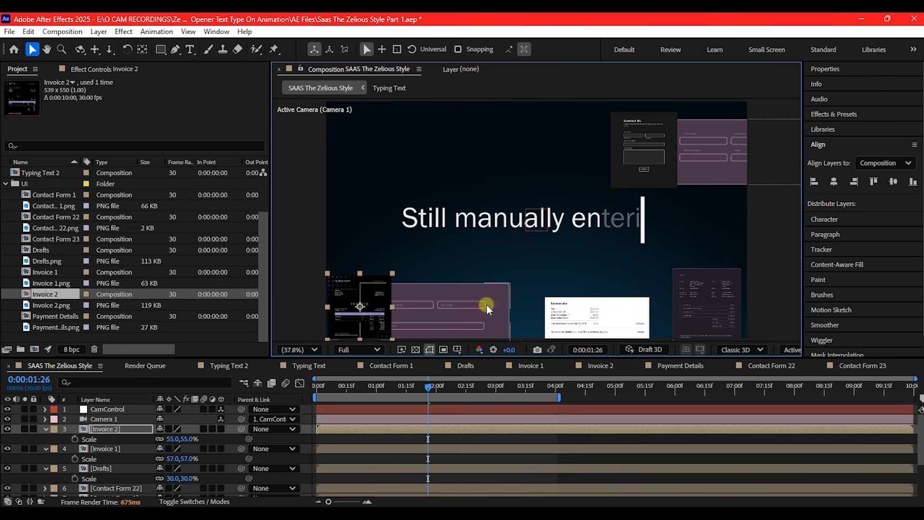
left_click(44, 316)
left_click_drag(44, 316, 363, 222)
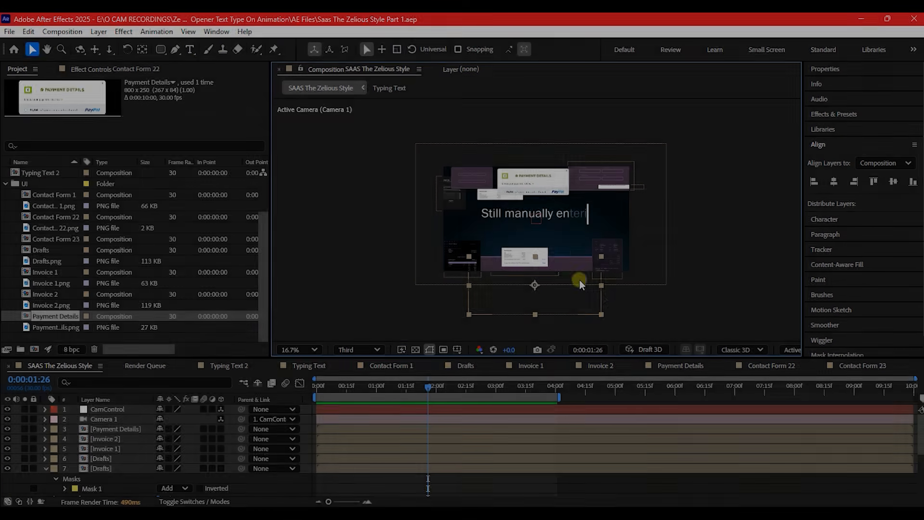
Mask the lower Contact Form 22 layer with a rectangle and feather the mask's edges
key("q")
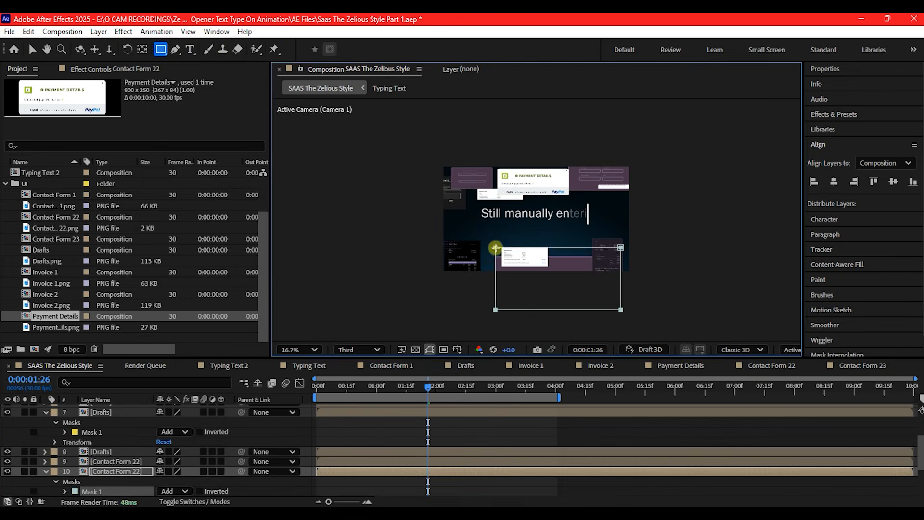
scroll(468, 285, "up", 3)
left_click_drag(491, 288, 493, 205)
left_click(101, 471)
key("f")
left_click_drag(172, 491, 263, 500)
Set the lower Contact Form 22 layer's Opacity to 54%
left_click(116, 470)
key("t")
left_click_drag(163, 482, 133, 477)
key("v")
Draw a rectangular mask over the left part of the Invoice 2 layer
left_click(319, 221)
scroll(320, 220, "down", 2)
left_click_drag(331, 248, 388, 226)
scroll(388, 226, "up", 2)
left_click(160, 49)
left_click_drag(356, 140, 450, 290)
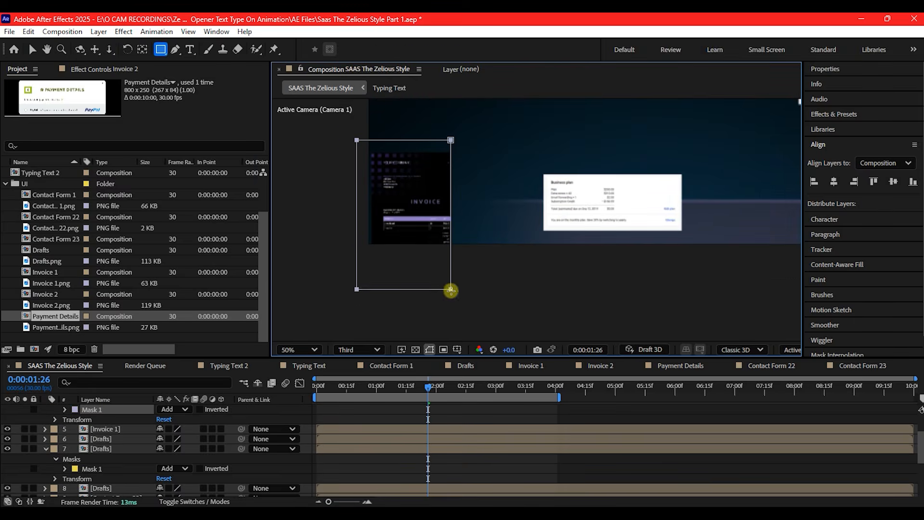
Increase the Mask Feather on Invoice 2 so its edge fades out softly, and collapse the layer
key("v")
scroll(119, 418, "up", 1)
left_click(119, 418)
key("f")
left_click_drag(172, 439, 351, 424)
left_click(46, 419)
Draw a rectangular mask over the right part of the Contact Form 23 layer and set its Mask Feather to 351 pixels
left_click(493, 148)
left_click_drag(716, 187, 414, 199)
left_click(542, 215)
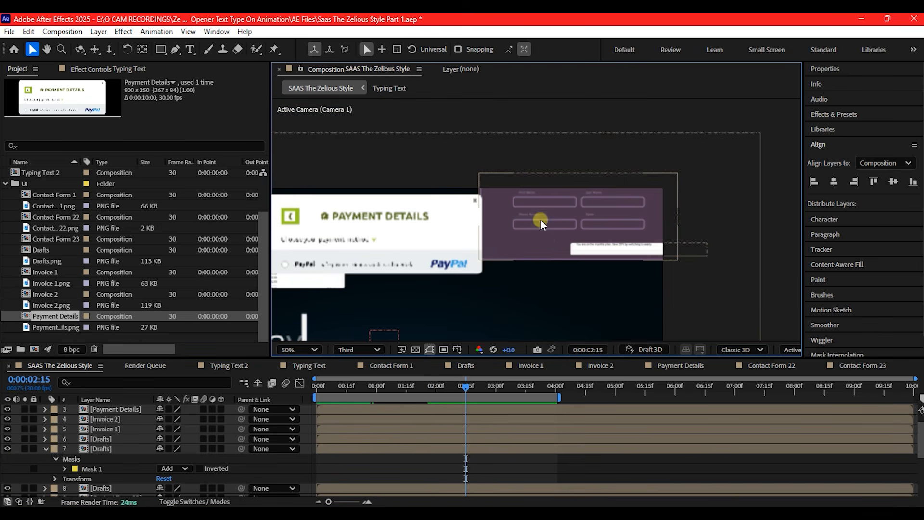
left_click(159, 52)
left_click_drag(697, 294, 525, 157)
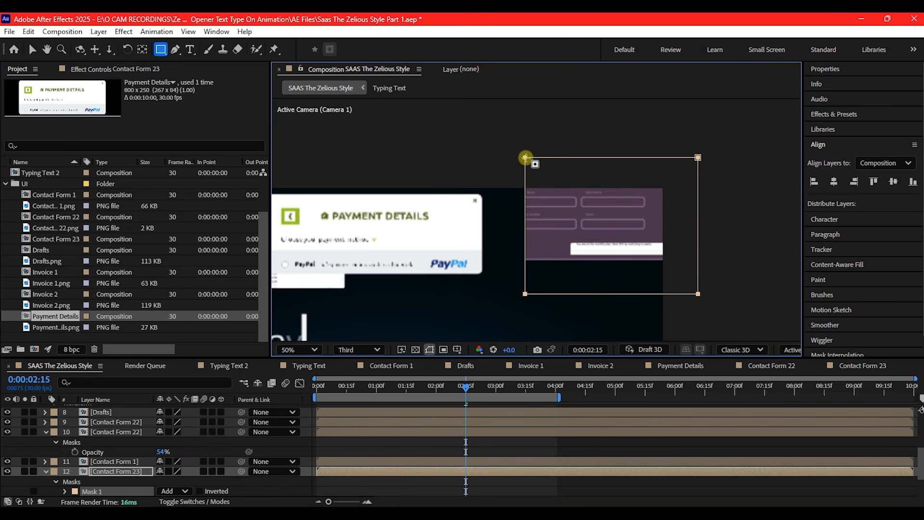
key("v")
left_click(114, 472)
key("f")
left_click_drag(175, 491, 367, 480)
Draw a rectangular mask over the left part of the Contact Form 1 layer and set its Mask Feather to 230 pixels
left_click_drag(358, 226, 634, 219)
left_click(405, 274)
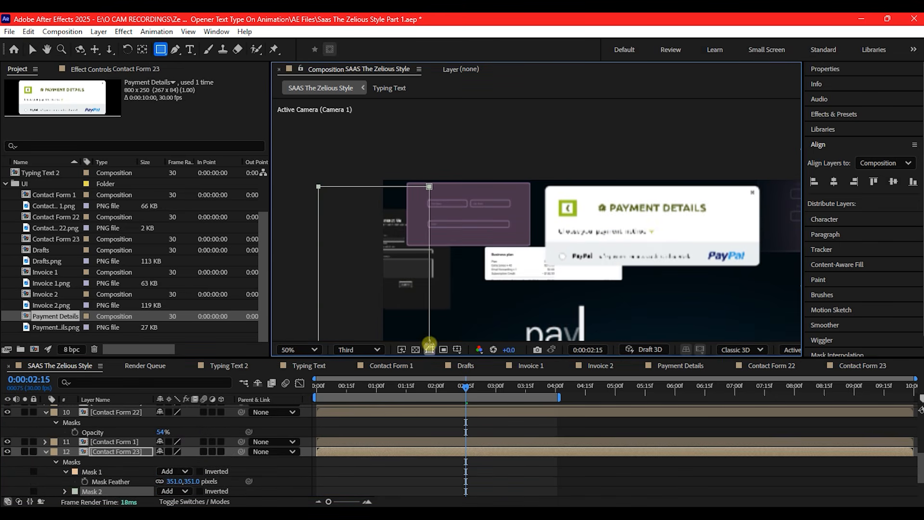
key("q")
left_click_drag(331, 186, 418, 324)
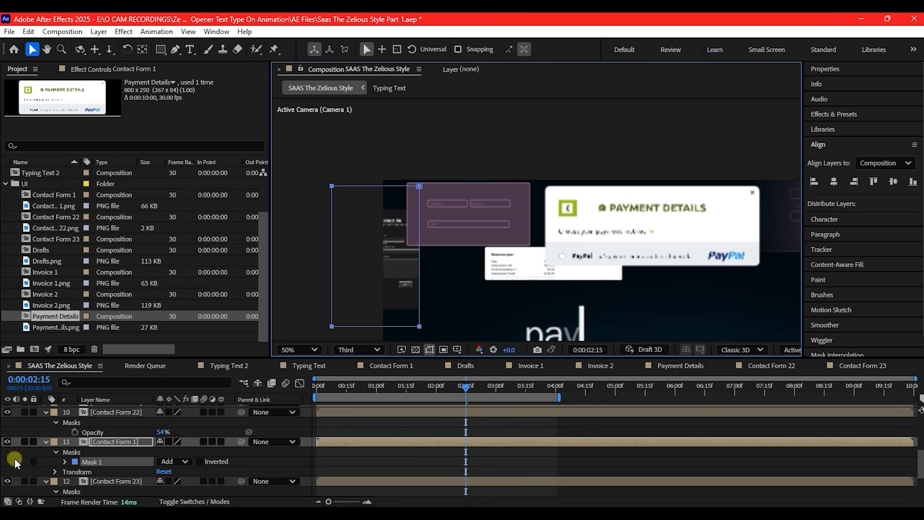
key("v")
key("f")
mouse_move(174, 461)
left_mouse_down()
mouse_move(318, 458)
mouse_move(300, 458)
left_mouse_up()
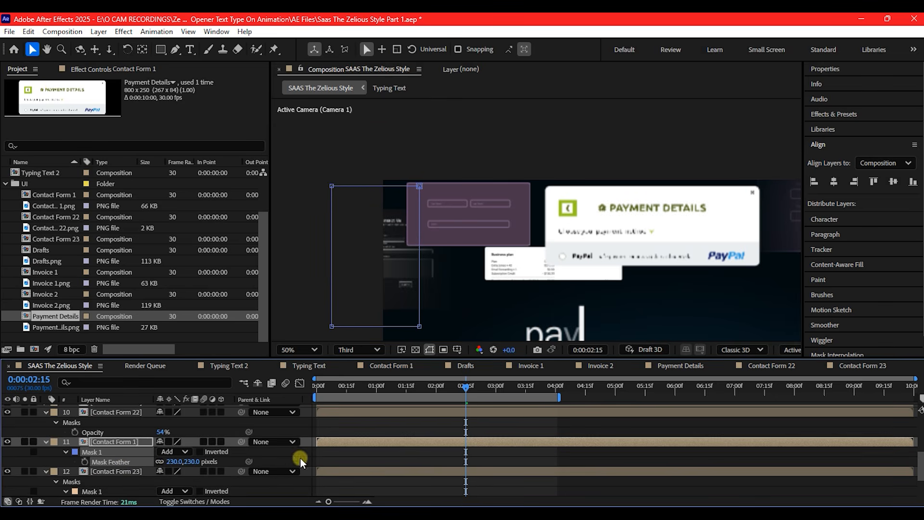
Mask the left part of the upper Contact Form 22 layer with a rectangle, set its Mask Feather to 385 pixels, and fit the view
left_click(460, 211)
key("q")
left_click_drag(387, 169, 494, 262)
key("v")
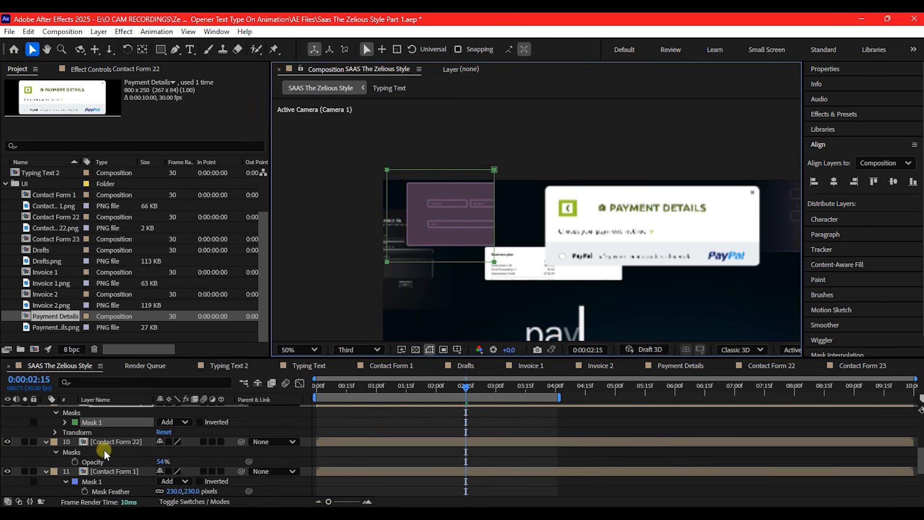
key("f")
left_click_drag(175, 452, 380, 452)
left_click(294, 350)
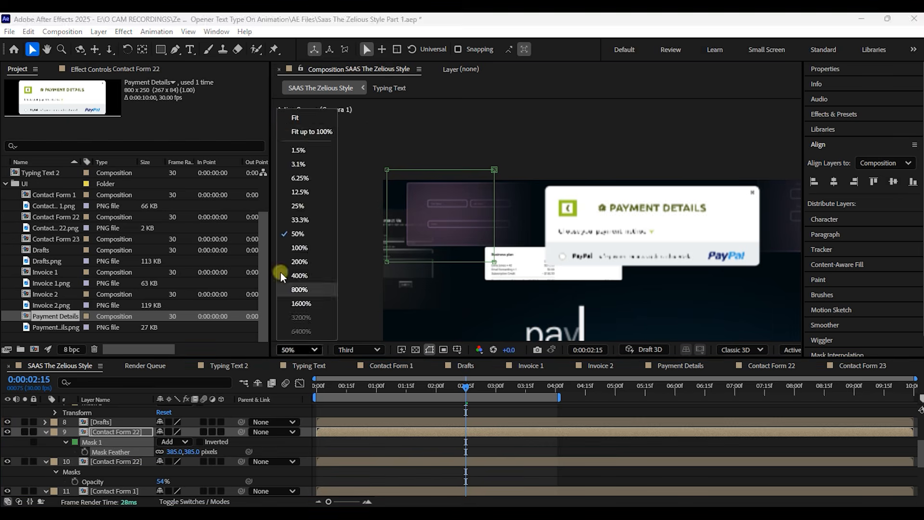
left_click(294, 117)
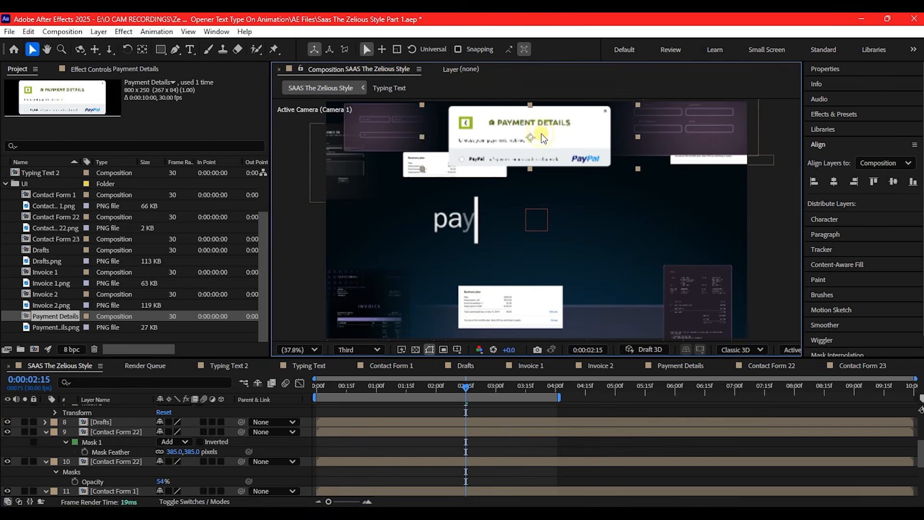
Select all UI layers from Payment Details through Contact Form 23, collapse their properties and turn them into 3D layers
scroll(693, 295, "down", 1)
left_click(693, 295)
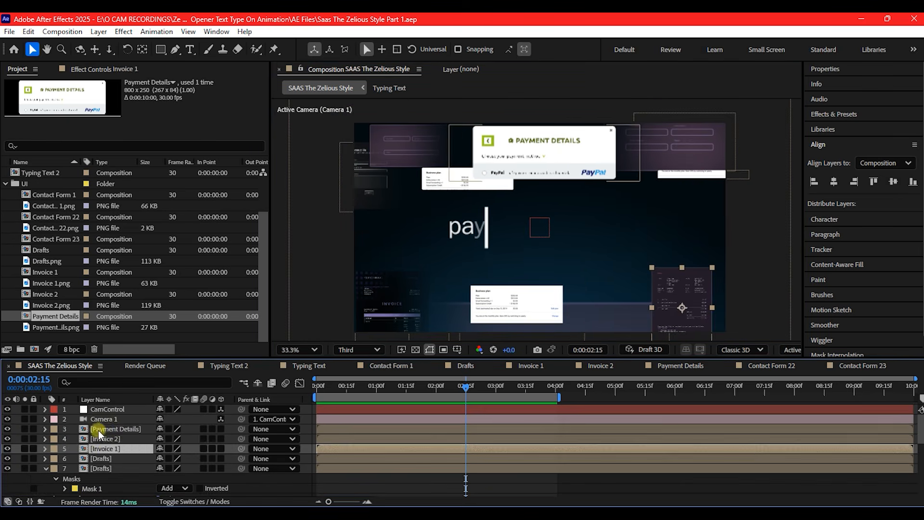
left_click(100, 430)
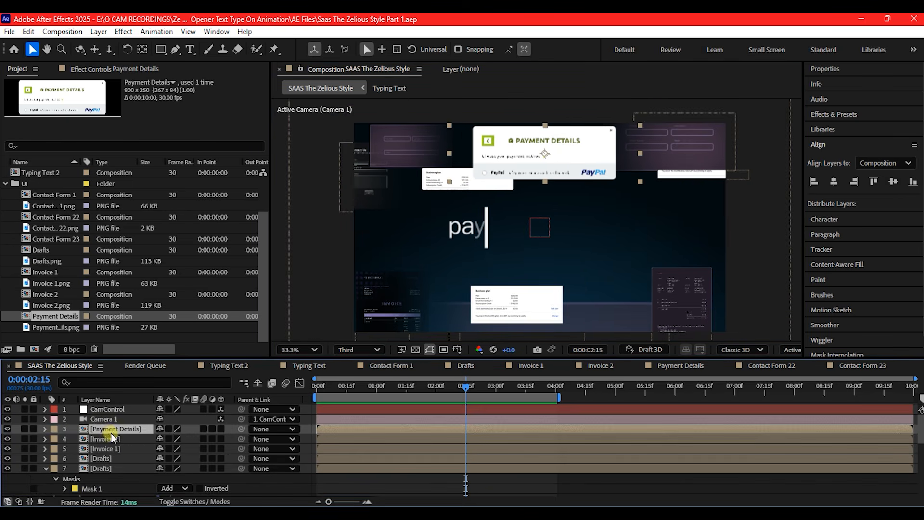
scroll(111, 437, "down", 10)
left_click(106, 424, "shift")
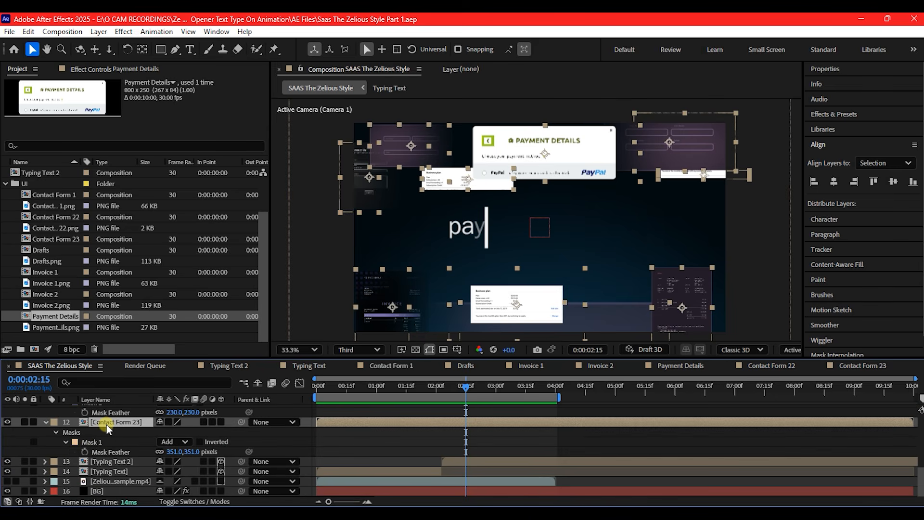
key("u")
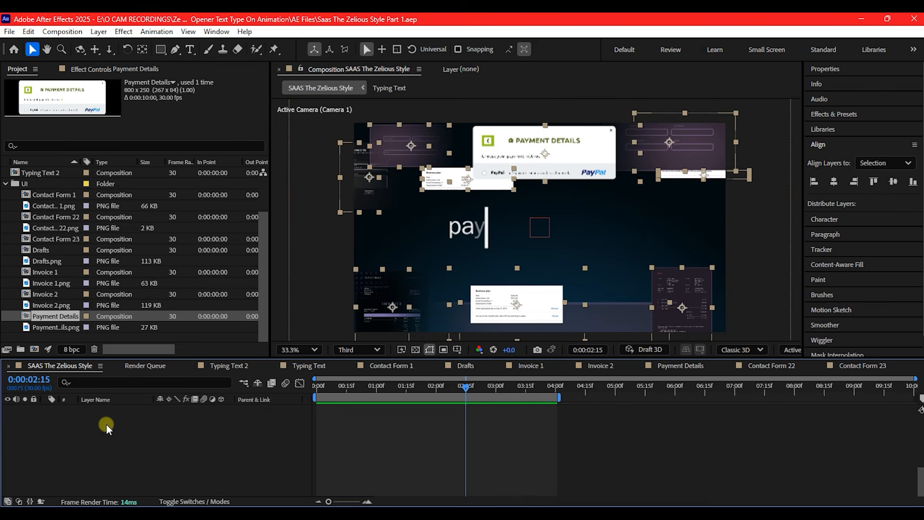
scroll(106, 425, "up", 10)
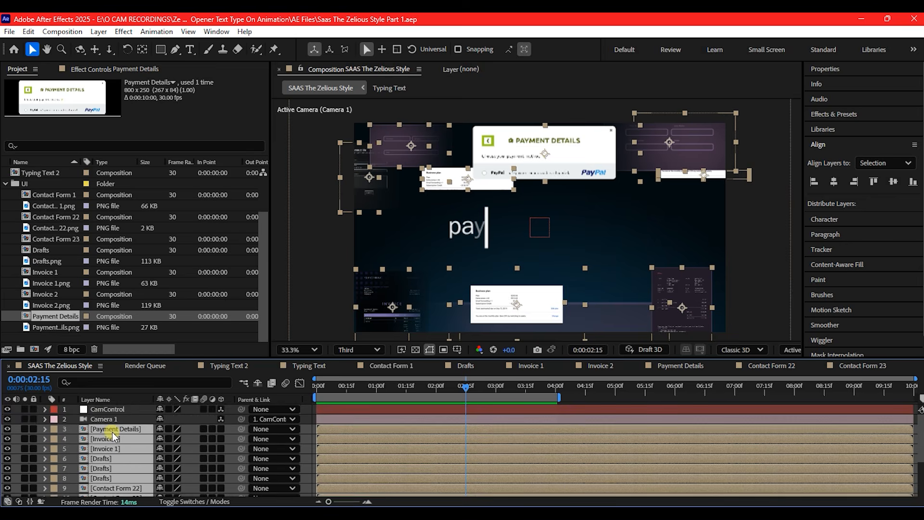
scroll(112, 431, "down", 3)
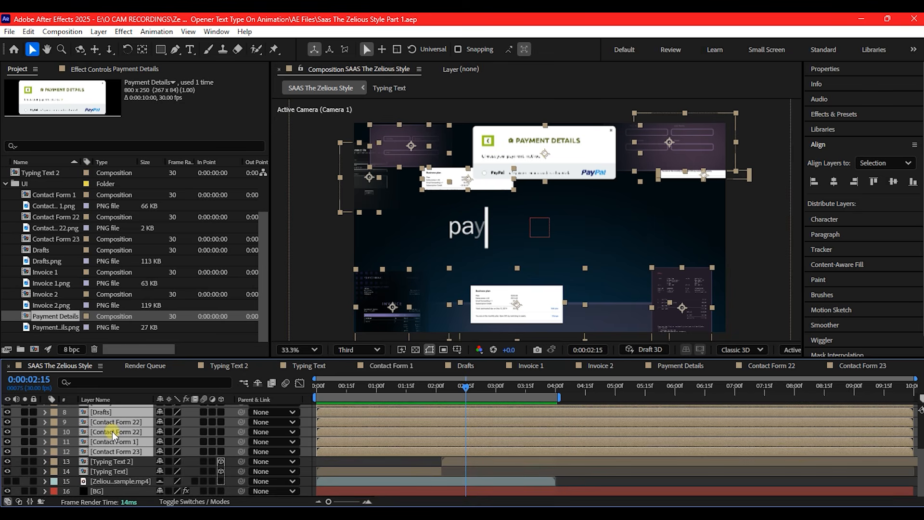
scroll(116, 439, "up", 3)
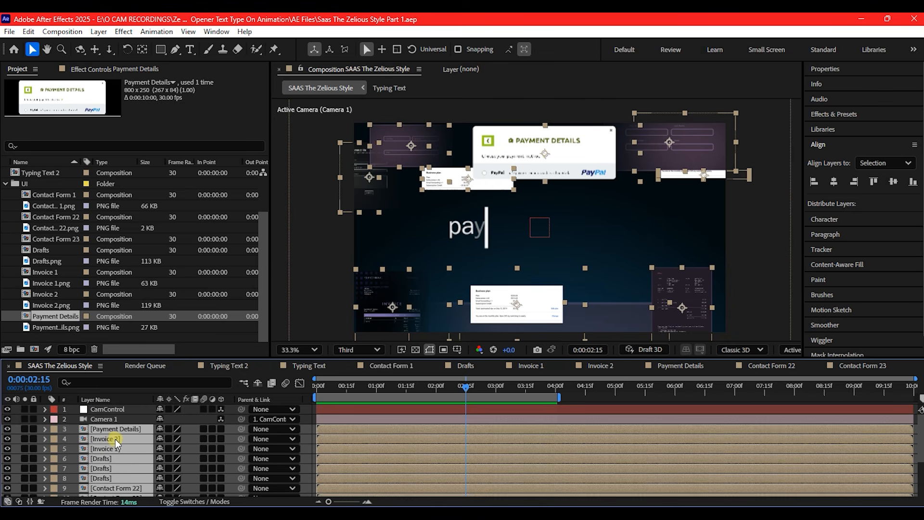
left_click(221, 428)
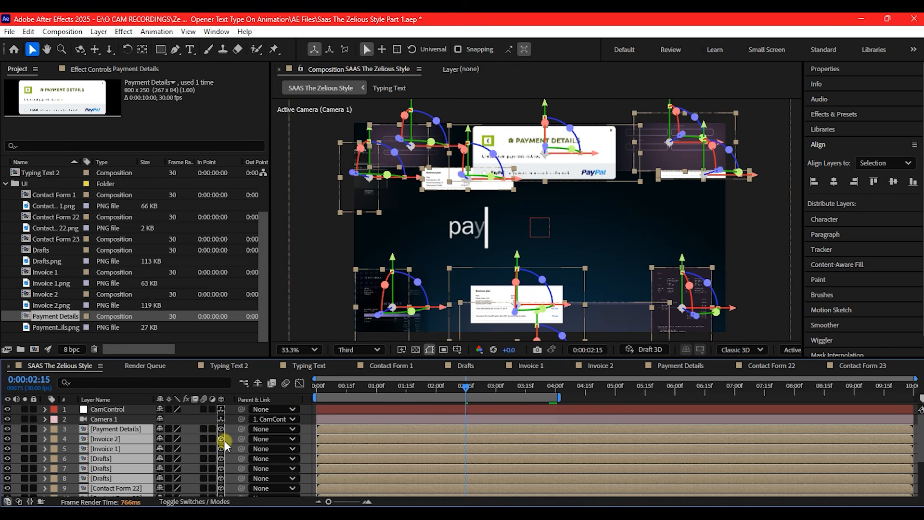
mouse_move(431, 404)
left_mouse_down()
mouse_move(467, 388)
mouse_move(433, 387)
left_mouse_up()
left_click(428, 412)
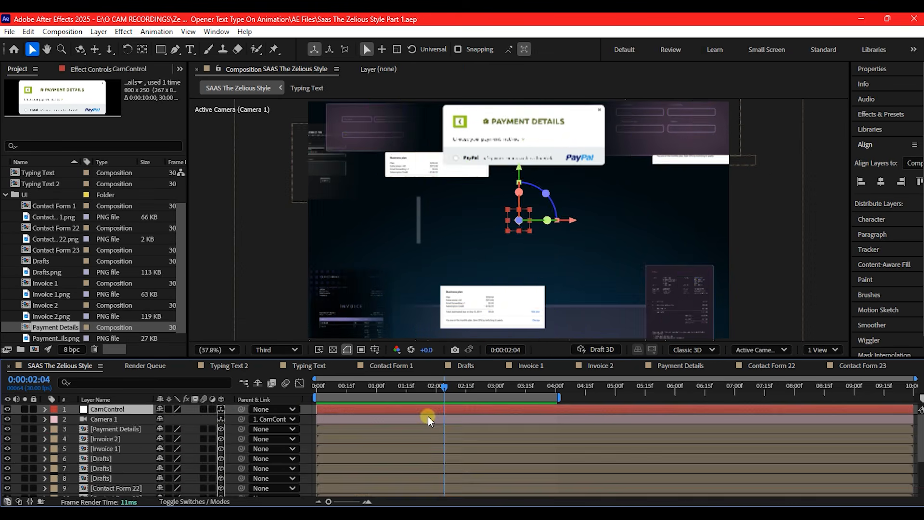
key("ctrl+z")
Switch the composition viewer to two views and set the second one to the Top view
left_click(591, 408)
left_click(822, 349)
left_click(820, 364)
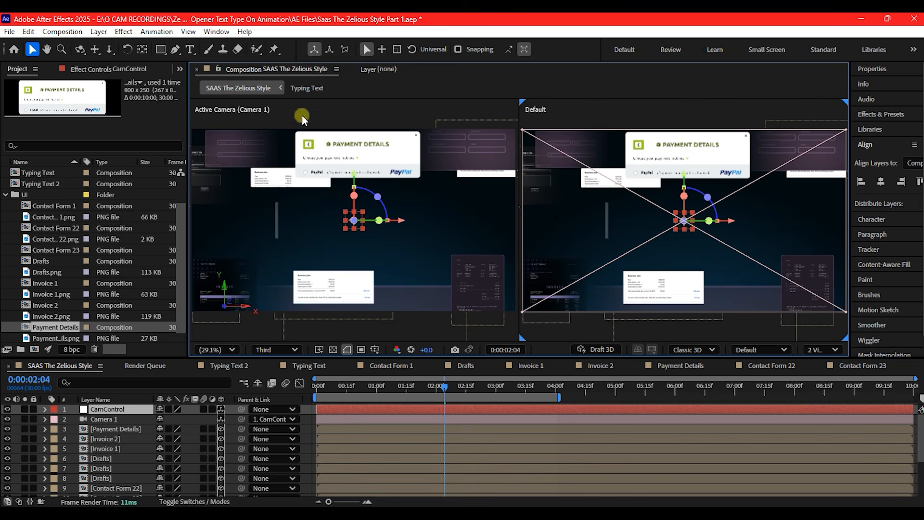
left_click(608, 144)
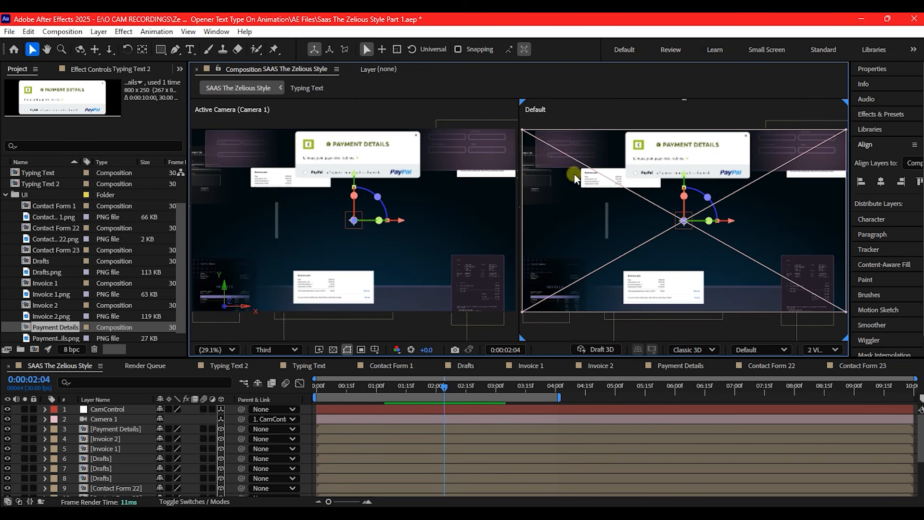
left_click(760, 349)
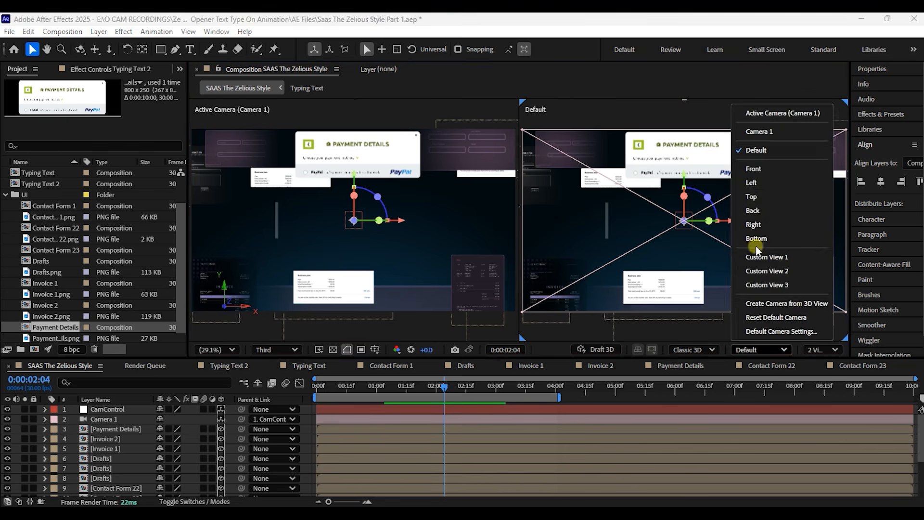
left_click(755, 274)
At 0:00:00:01, select all UI layers and move them together along the Z axis towards the camera in the Top view
left_click_drag(436, 392, 318, 388)
left_click(103, 440)
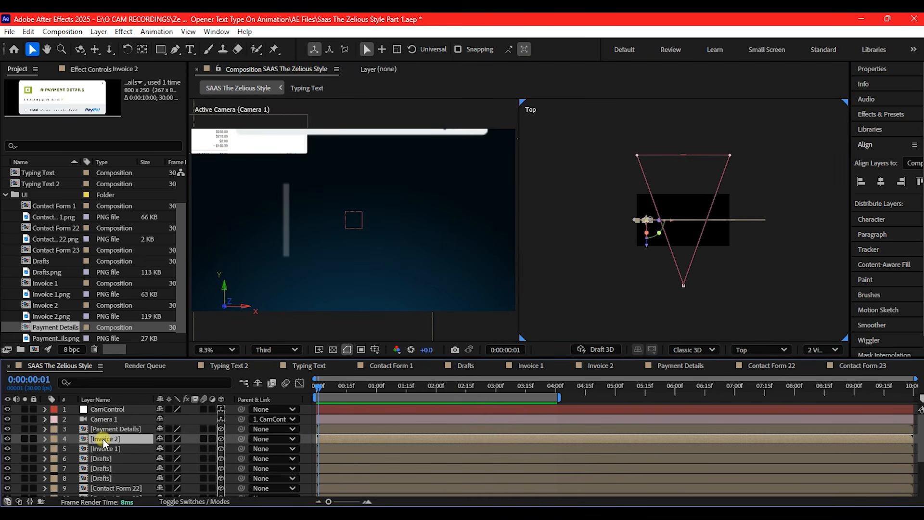
left_click(104, 429)
scroll(114, 447, "down", 3)
left_click(99, 459, "shift")
scroll(103, 455, "up", 3)
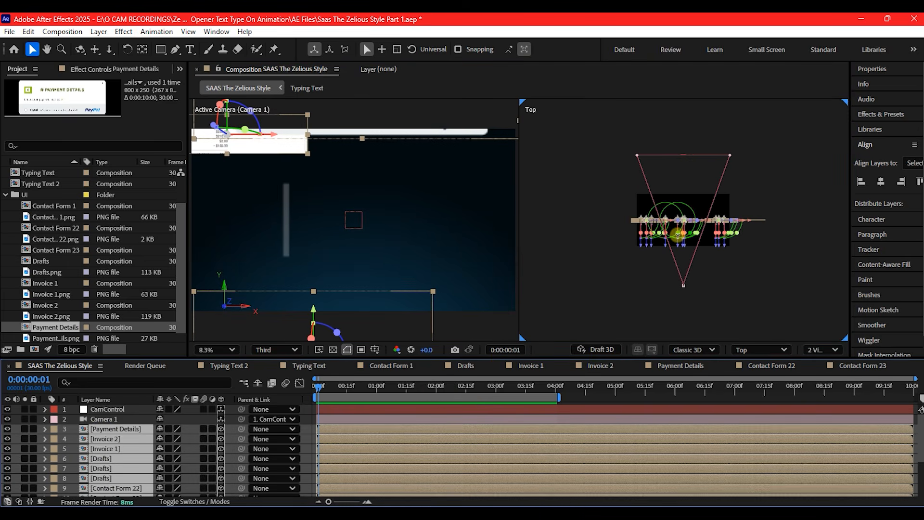
scroll(692, 204, "up", 4)
left_click_drag(660, 281, 665, 358)
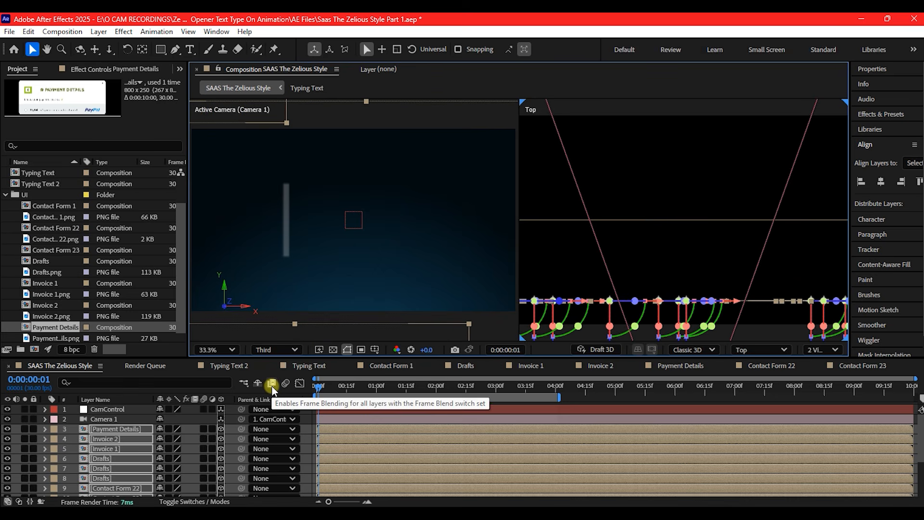
Reveal CamControl's Position keyframes, go to the one at 0:00:00:26, and scrub past the second to check the camera move
left_click(107, 410)
key("p")
left_click(24, 418)
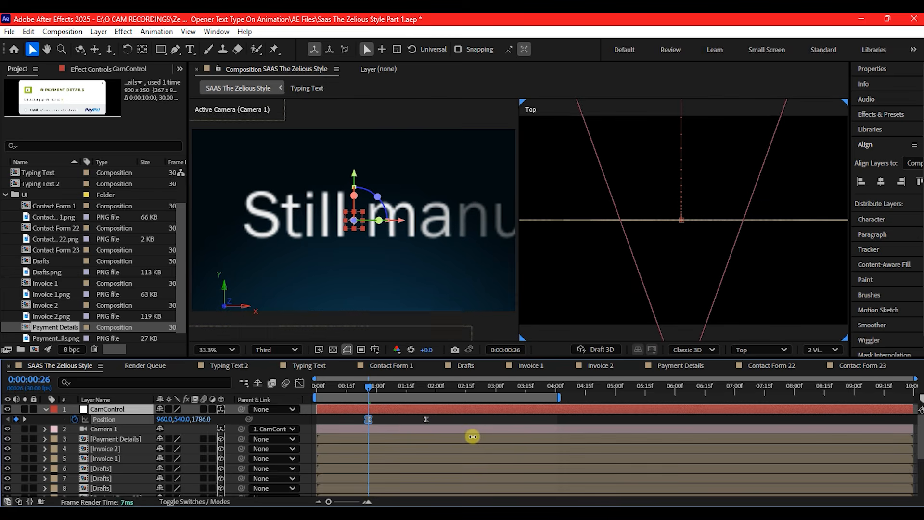
left_click_drag(366, 388, 450, 386)
Adjust the Z depth of an individual UI layer in the Top view and select the upper Drafts layer
left_click(453, 152)
scroll(736, 260, "down", 3)
left_click_drag(736, 260, 737, 221)
left_click(366, 156)
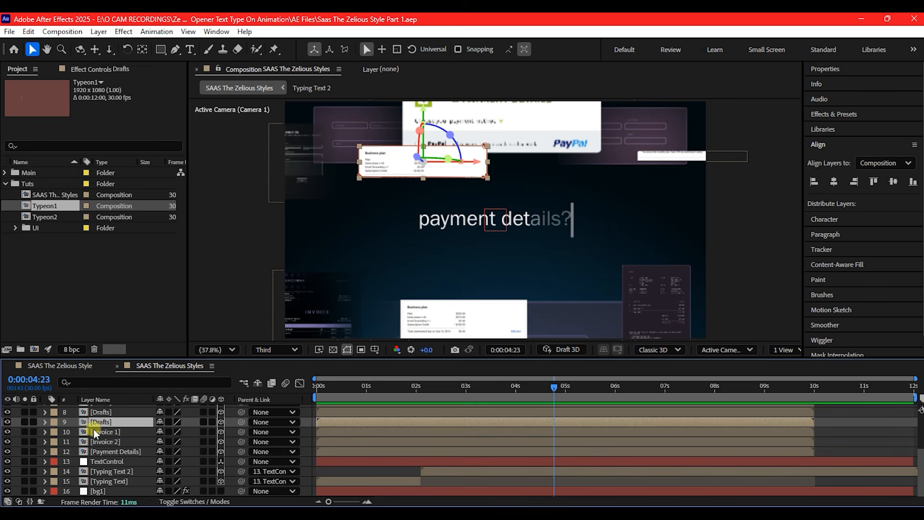
scroll(114, 435, "up", 3)
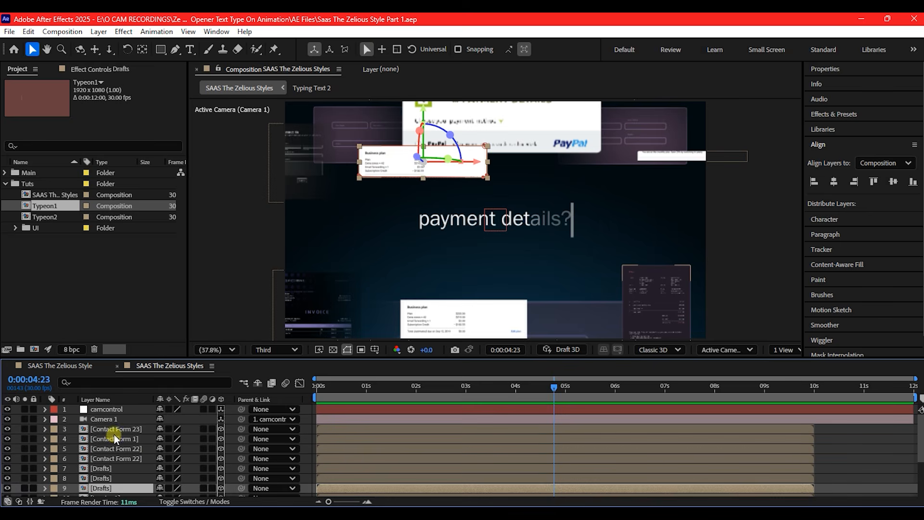
Reveal the camcontrol null's Position property and set its first keyframe at 0:00:02:04
left_click(107, 408)
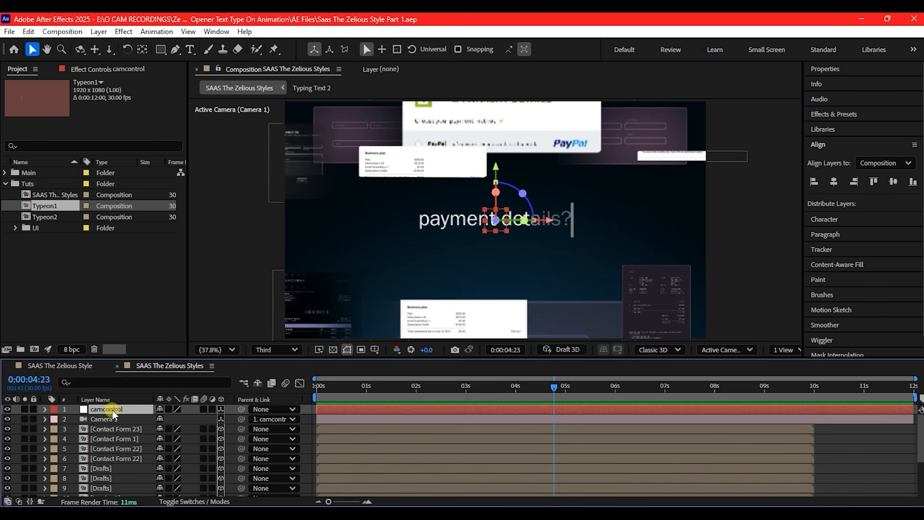
key("p")
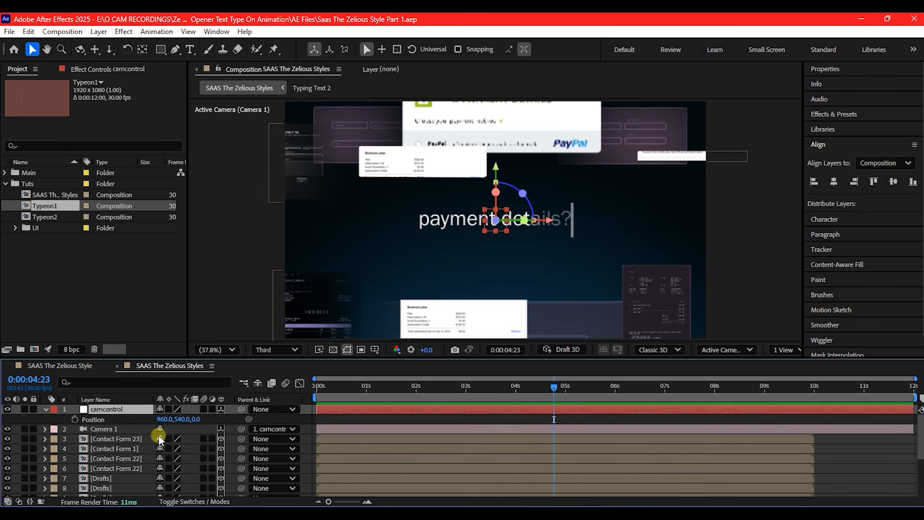
left_click_drag(363, 391, 423, 392)
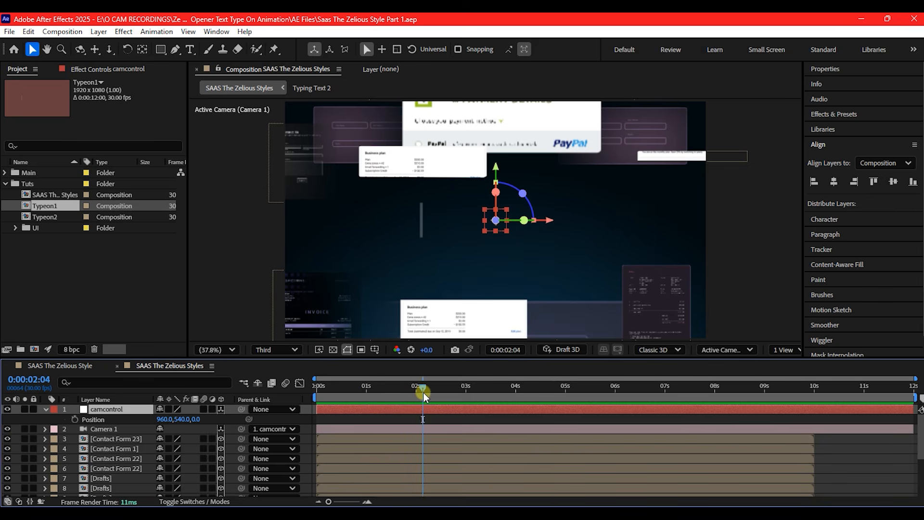
left_click(73, 419)
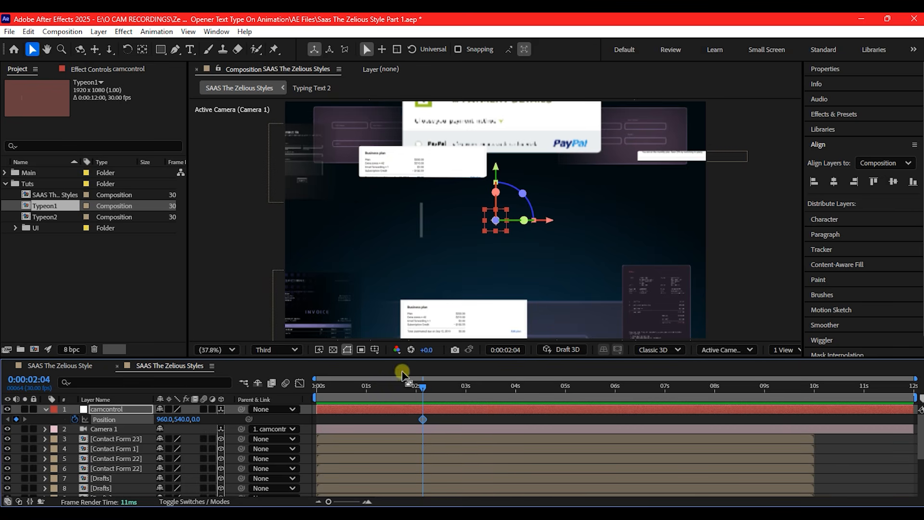
At 0:00:00:22, keyframe camcontrol's Position with a Z value of 1571 to bring the camera close to the text
left_click_drag(422, 385, 354, 383)
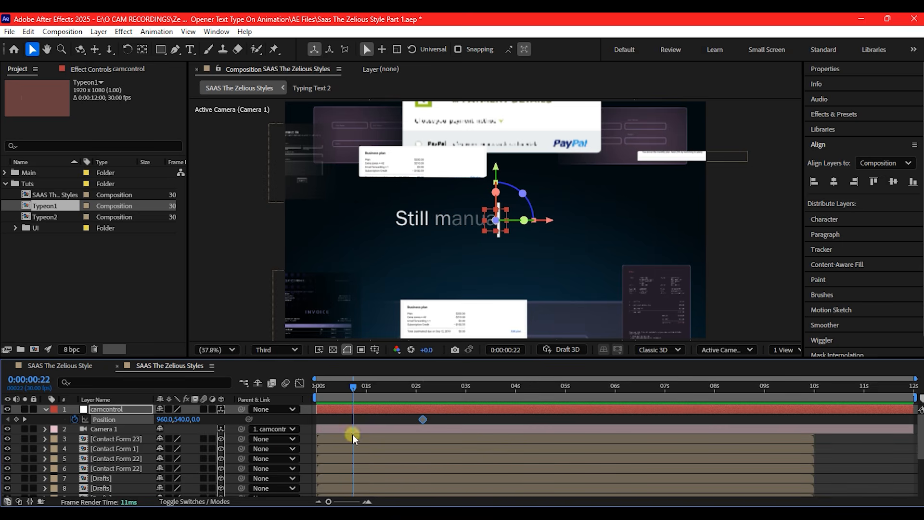
left_click_drag(194, 422, 500, 351)
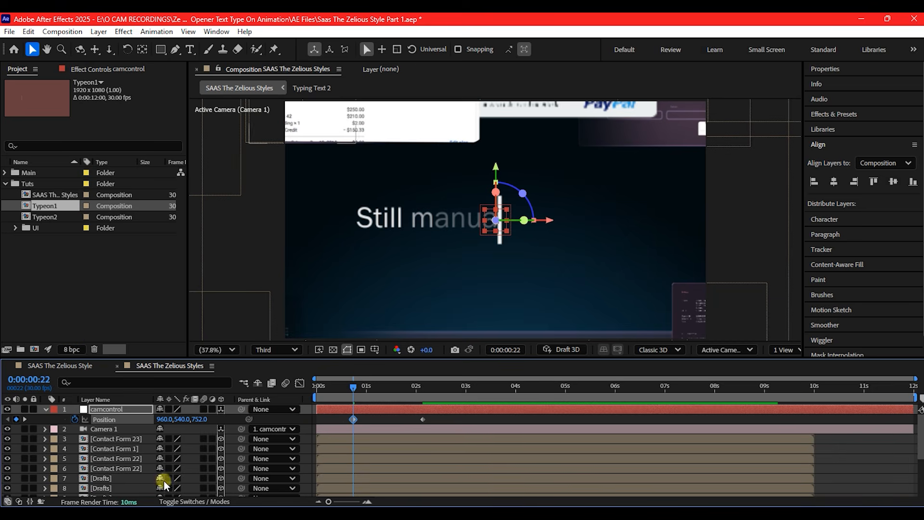
left_click_drag(198, 422, 429, 424)
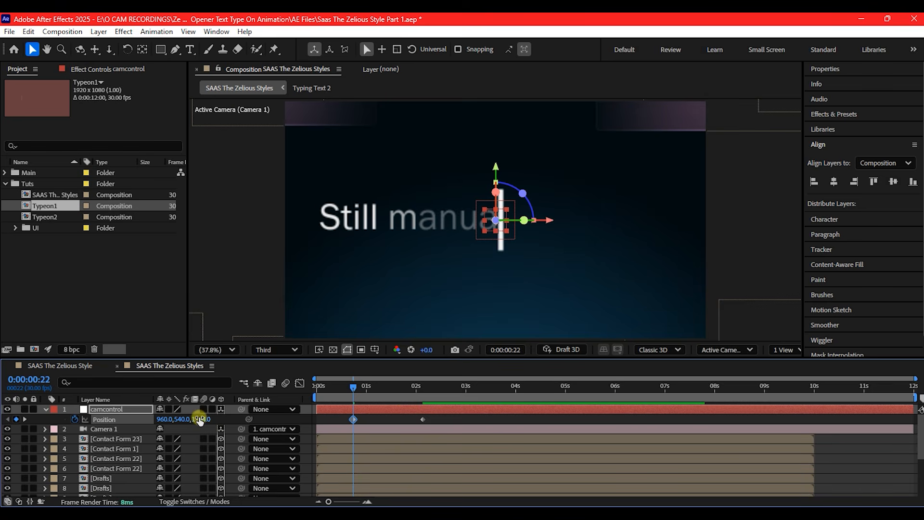
left_click_drag(198, 417, 436, 412)
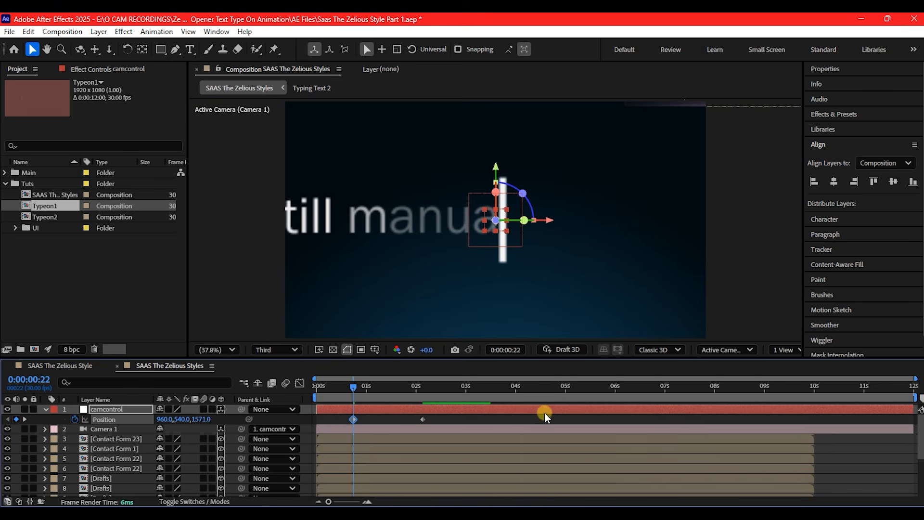
Select both camcontrol Position keyframes and apply Easy Ease to them
left_click_drag(443, 417, 331, 433)
right_click(422, 419)
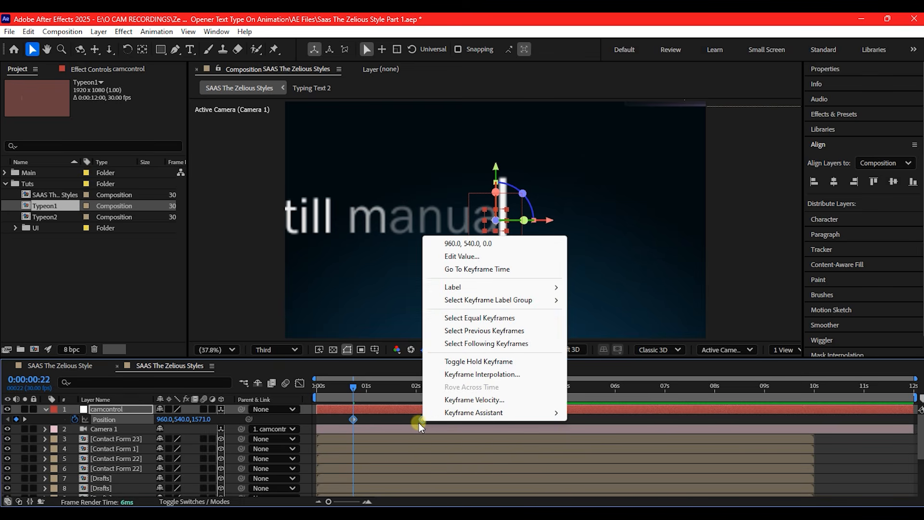
mouse_move(486, 414)
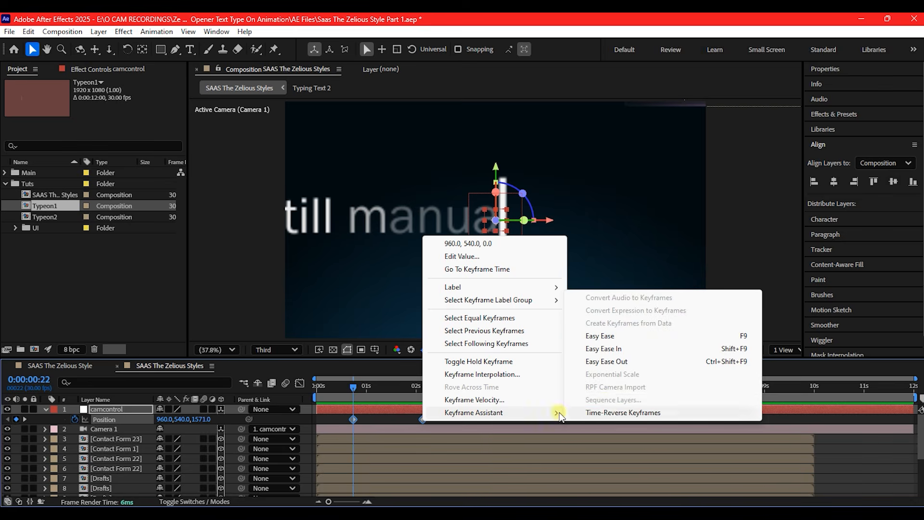
left_click(605, 336)
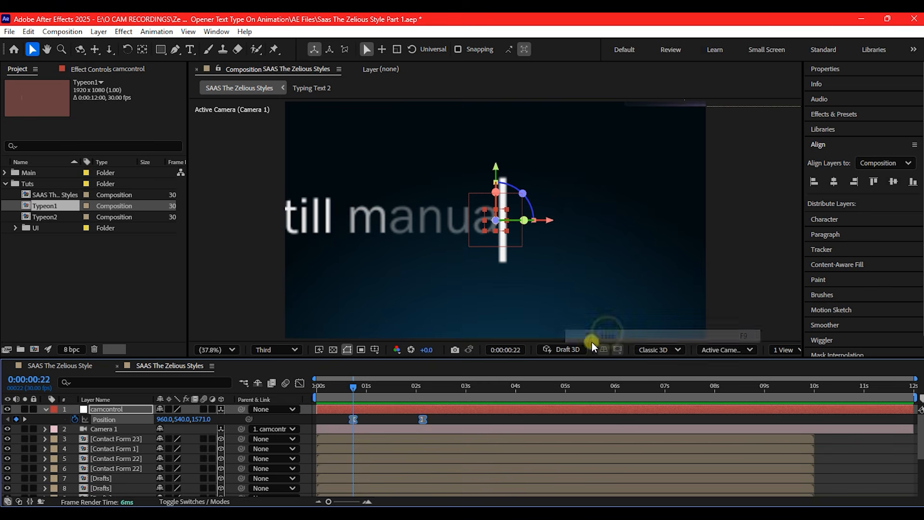
In the speed graph, lengthen the incoming influence of camcontrol's second Position keyframe so the camera move slows gradually, and return to the layer bars
left_click(430, 418)
left_click(421, 419)
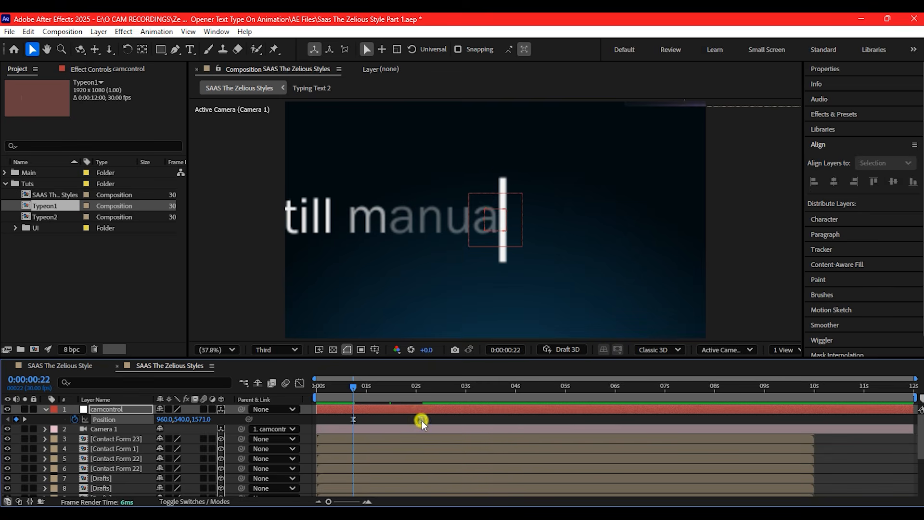
left_click(299, 383)
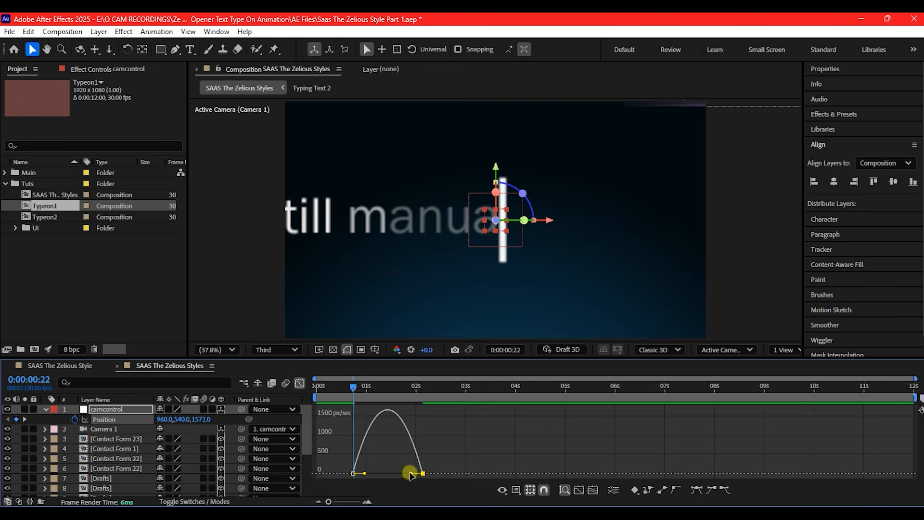
left_click_drag(413, 473, 387, 473)
left_click(299, 383)
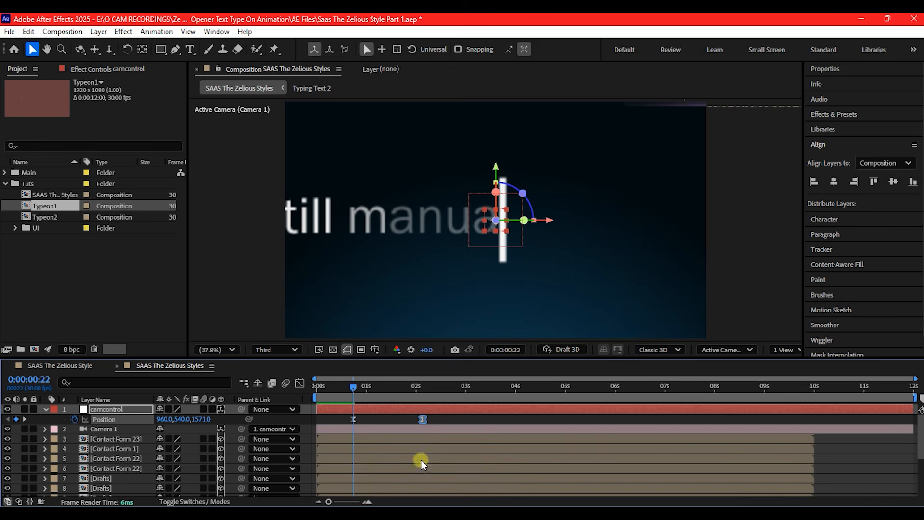
At 0:00:02:01, reveal the Typing Text layer's Position and set a keyframe at its current value
scroll(126, 461, "down", 4)
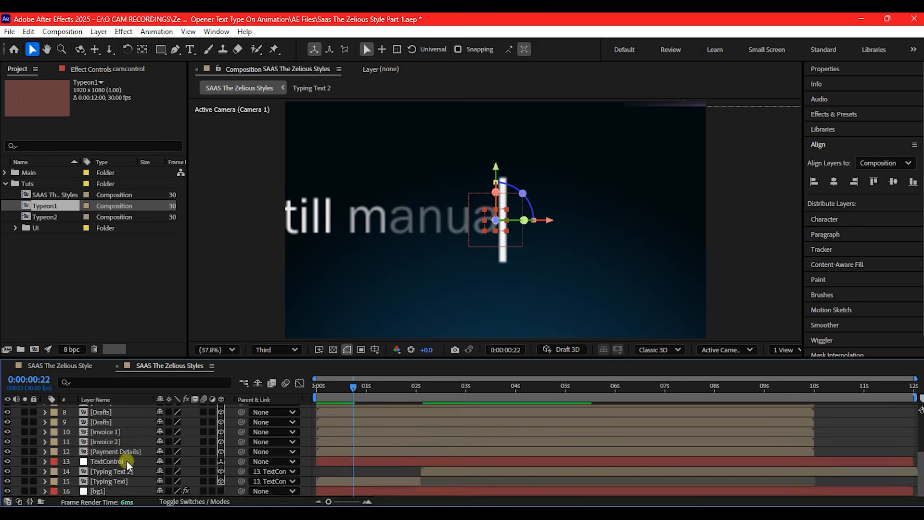
scroll(128, 463, "up", 4)
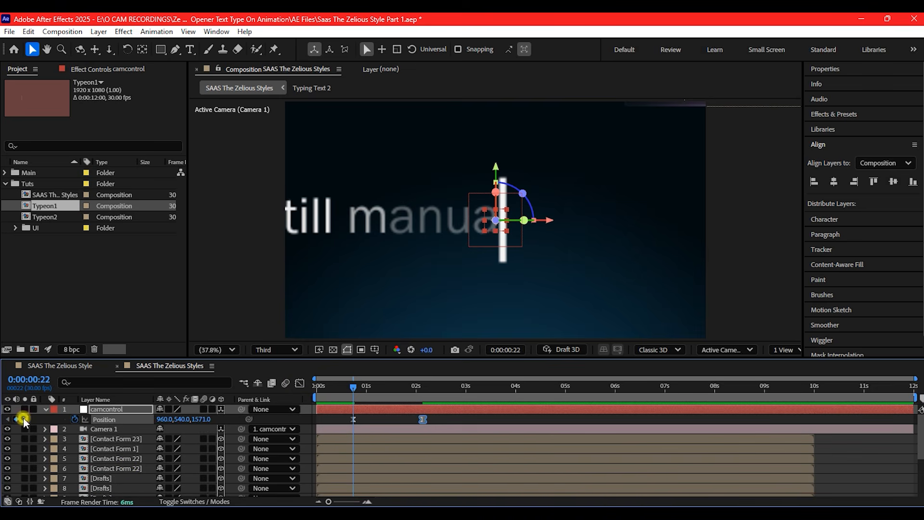
left_click(24, 418)
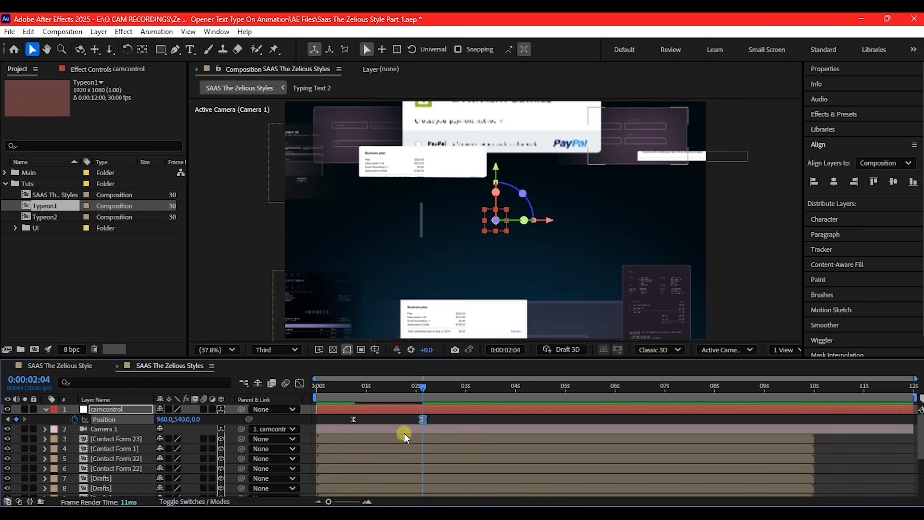
scroll(406, 458, "down", 4)
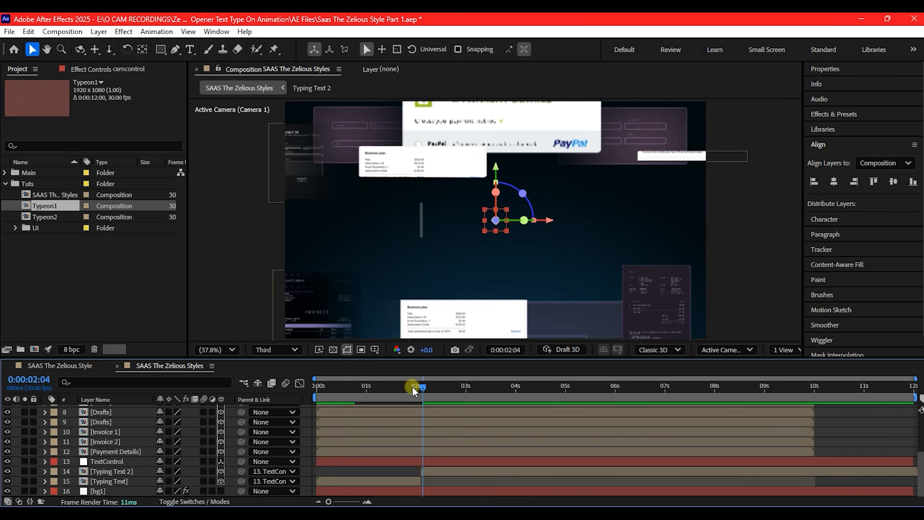
left_click_drag(423, 387, 416, 388)
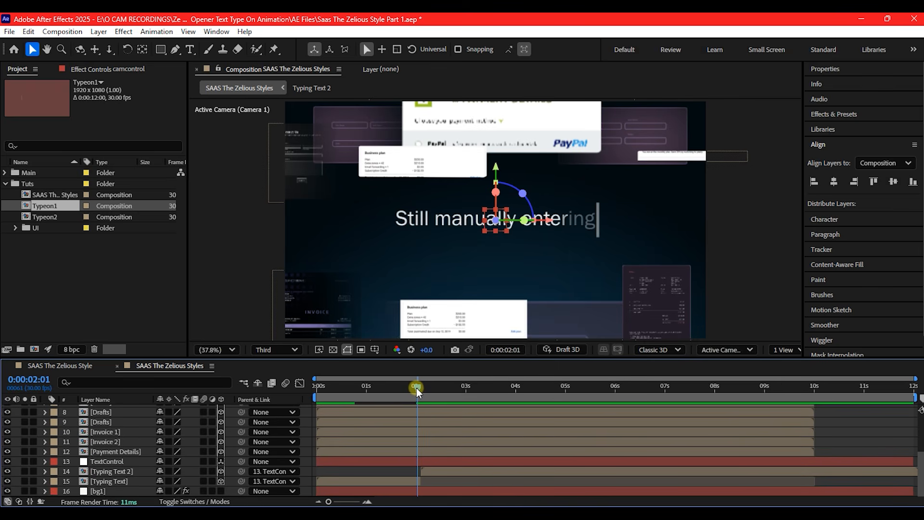
left_click(398, 482)
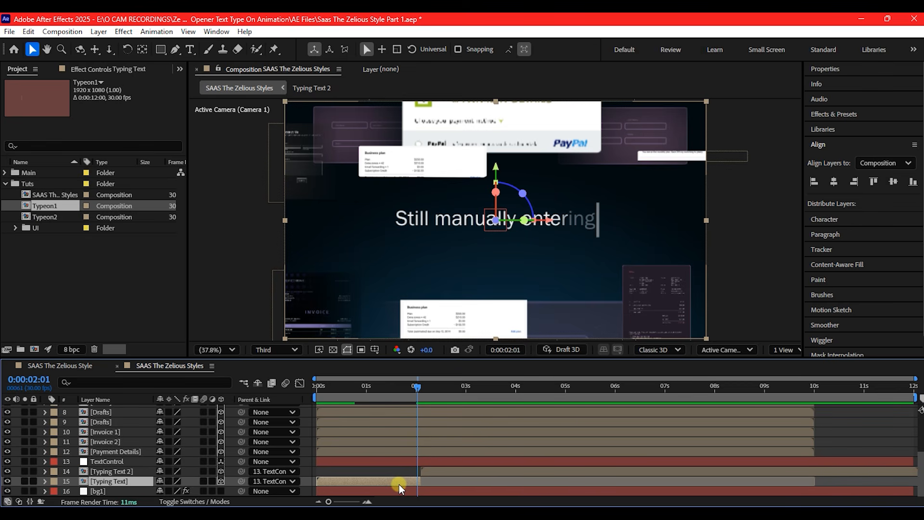
key("p")
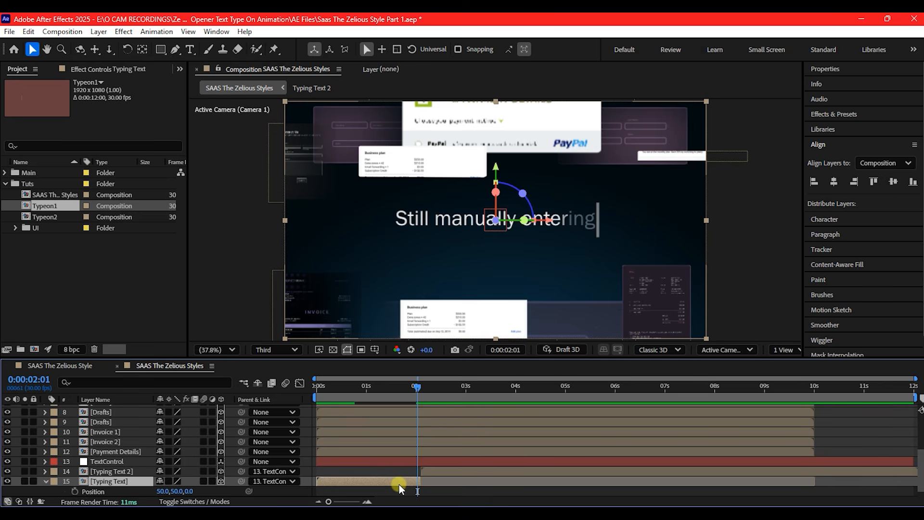
left_click(74, 491)
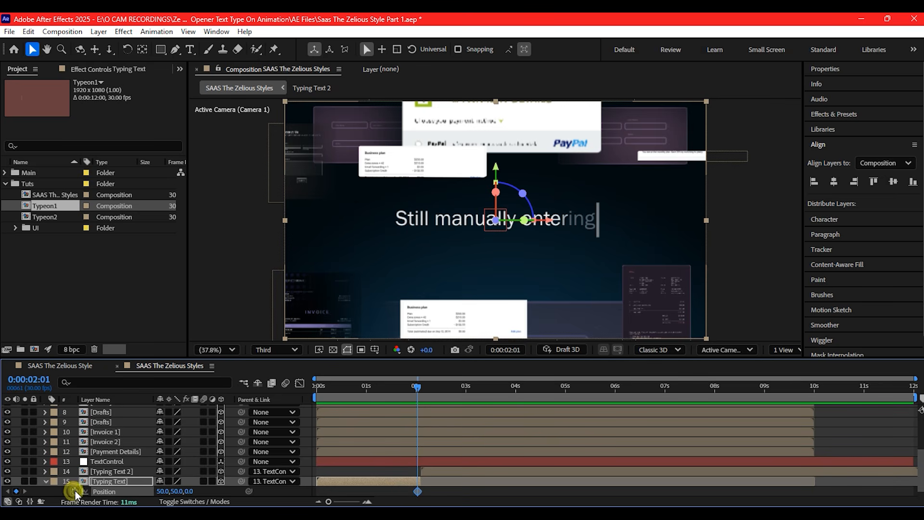
At camcontrol's first keyframe, 0:00:00:22, set the Typing Text layer's X position to 339 so the text starts inside the frame
left_click(365, 386)
scroll(373, 472, "up", 4)
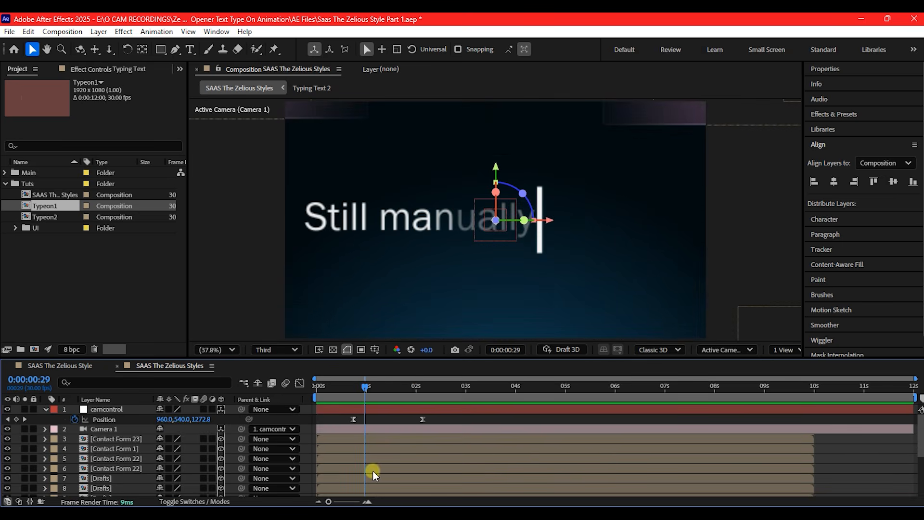
left_click(8, 419)
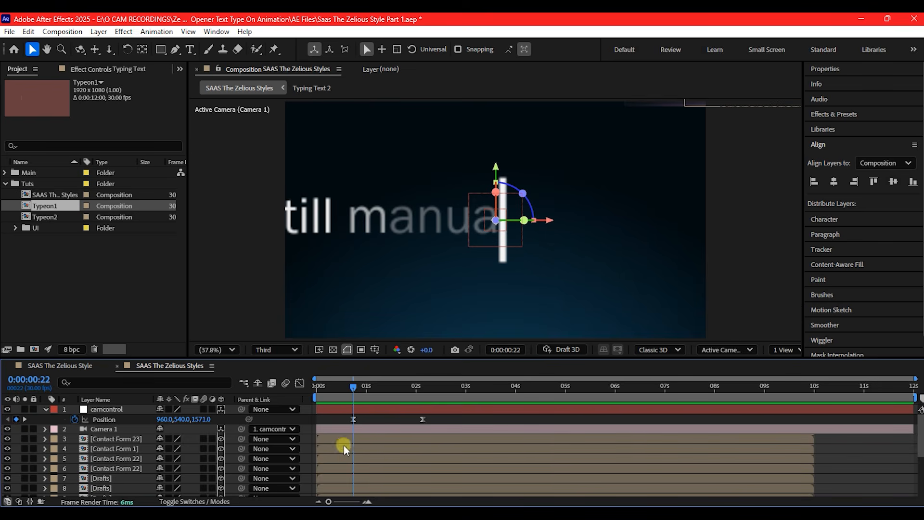
scroll(360, 425, "down", 4)
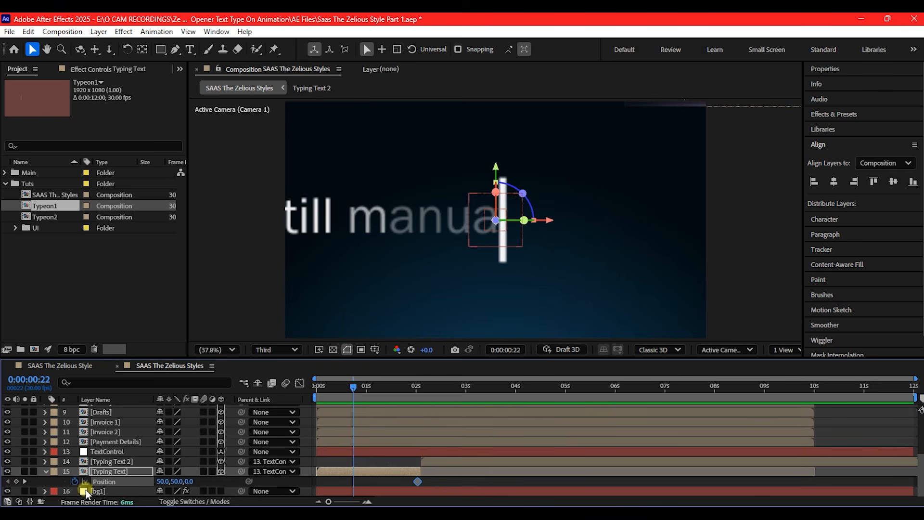
left_click_drag(162, 483, 322, 474)
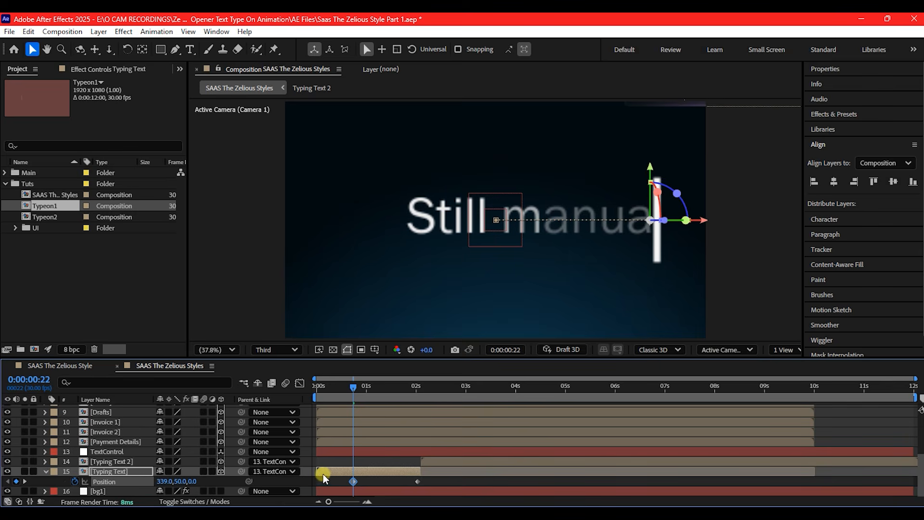
Apply Easy Ease to both Typing Text Position keyframes and play the SAAS The Zelious Style composition from the start
left_click_drag(429, 481, 341, 484)
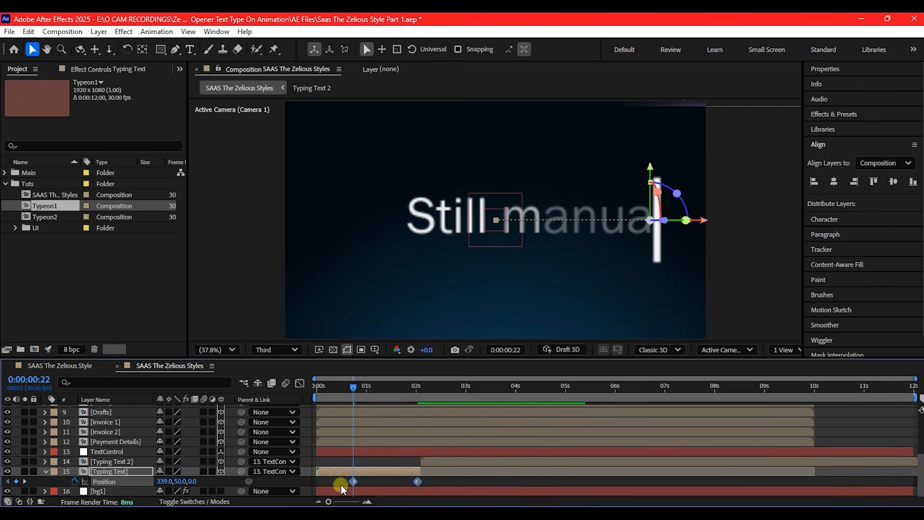
right_click(416, 479)
mouse_move(452, 471)
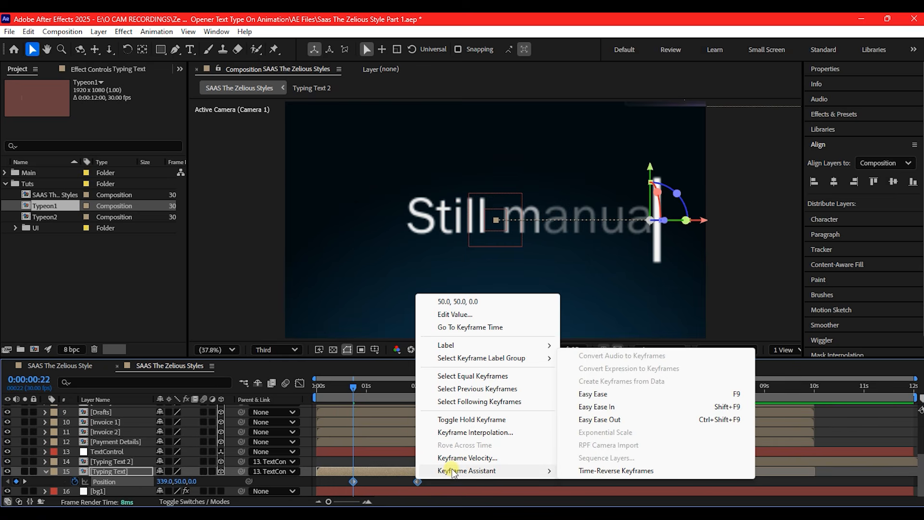
left_click(599, 395)
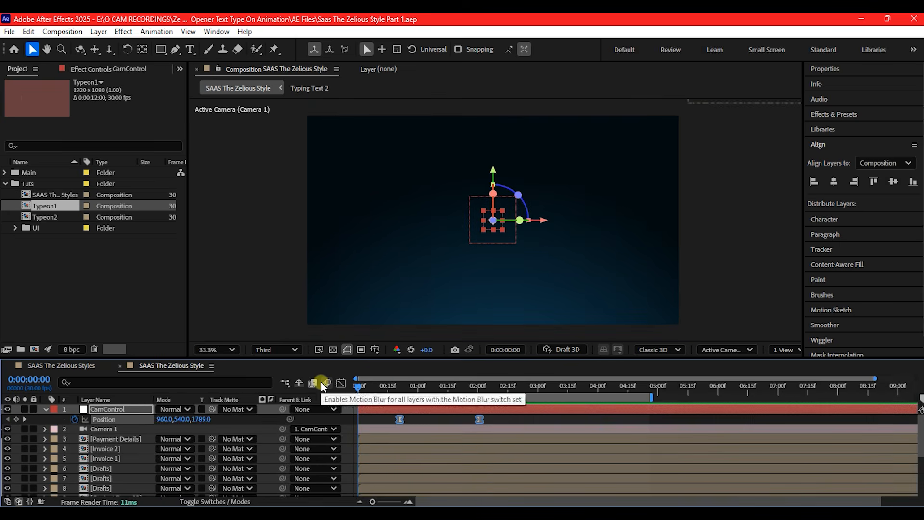
key("space")
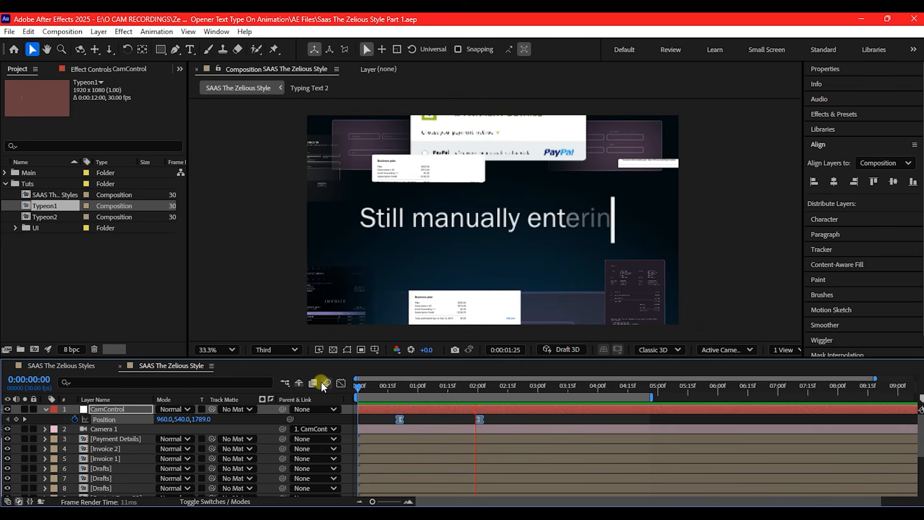
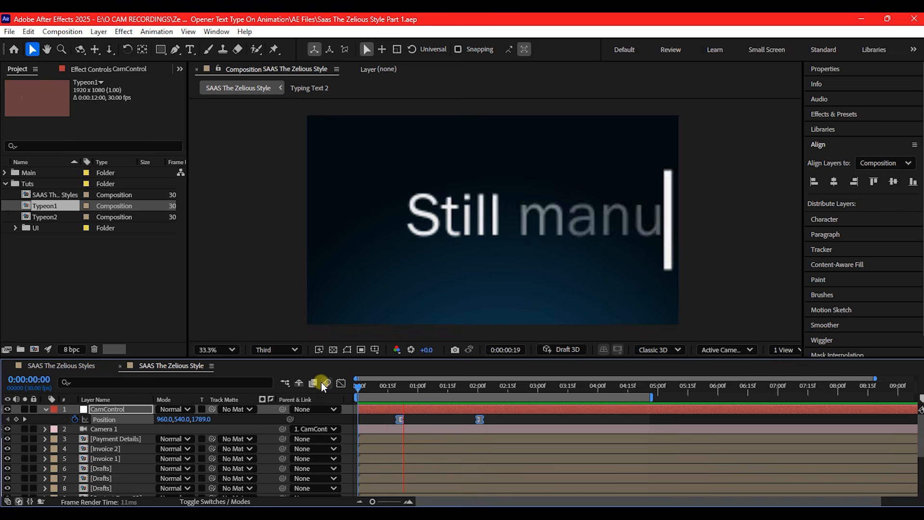
Stop playback and, at 0:00:02:04, set a Position keyframe on the narrow white Drafts card in the frame's upper-right area
key("space")
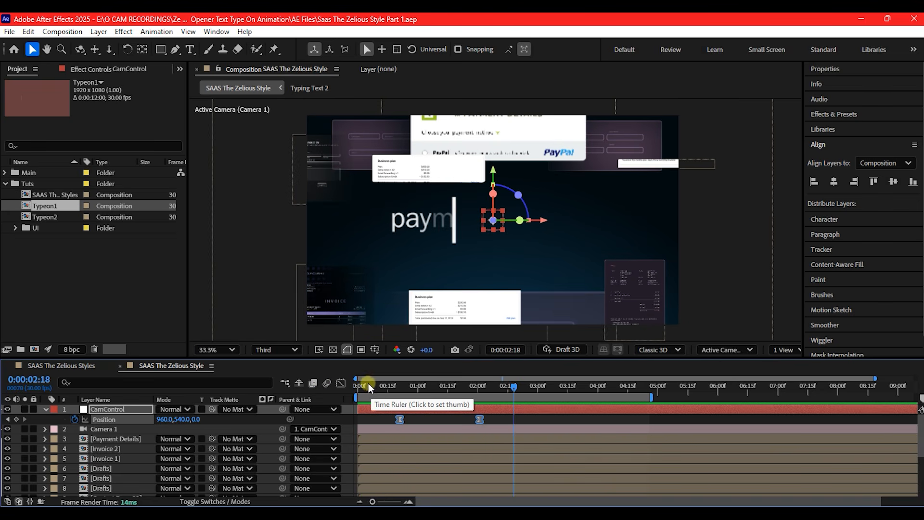
left_click_drag(373, 386, 484, 371)
left_click_drag(489, 370, 485, 371)
left_click(656, 165)
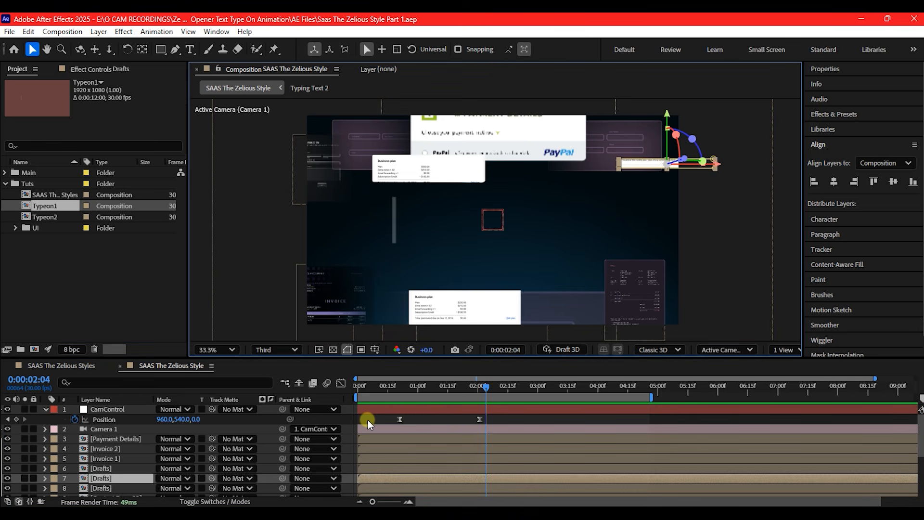
key("p")
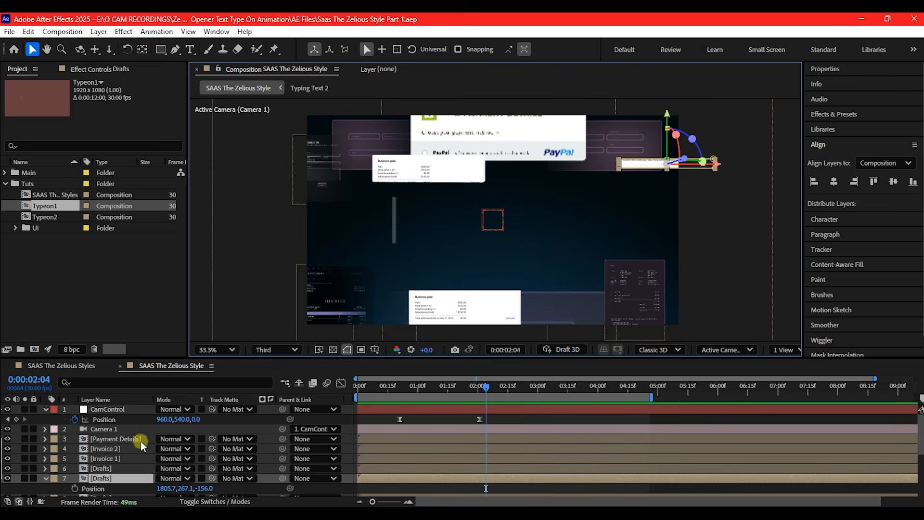
left_click(75, 488)
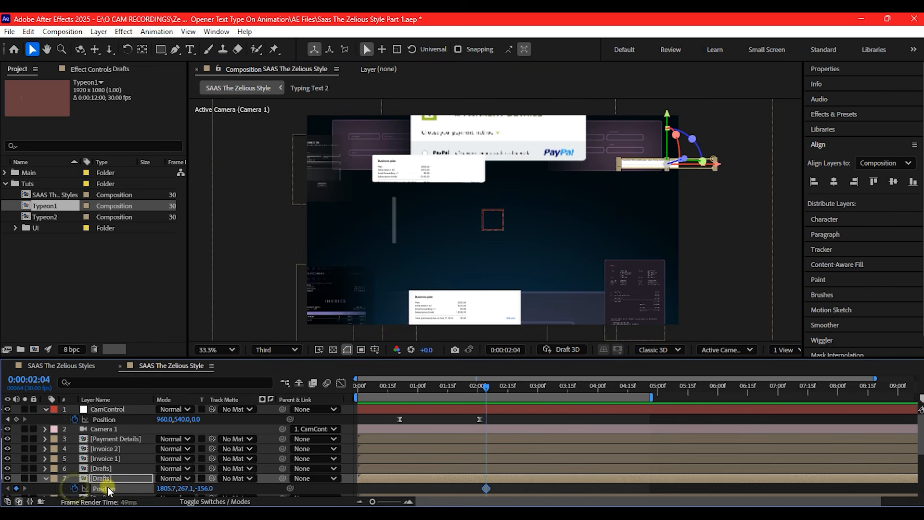
At 0:00:01:08, move the Drafts card out of frame to X position 2185.7 and apply Easy Ease to both Position keyframes
left_click_drag(484, 383, 433, 381)
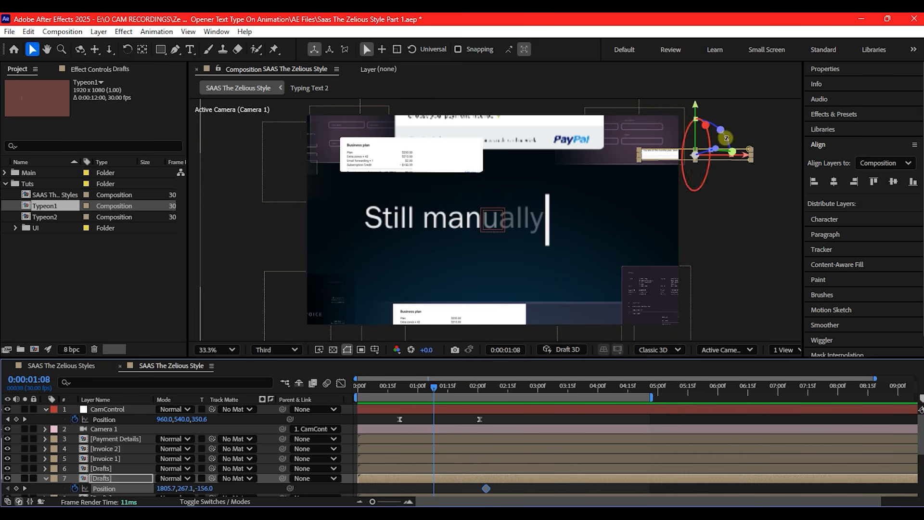
left_click_drag(745, 159, 837, 158)
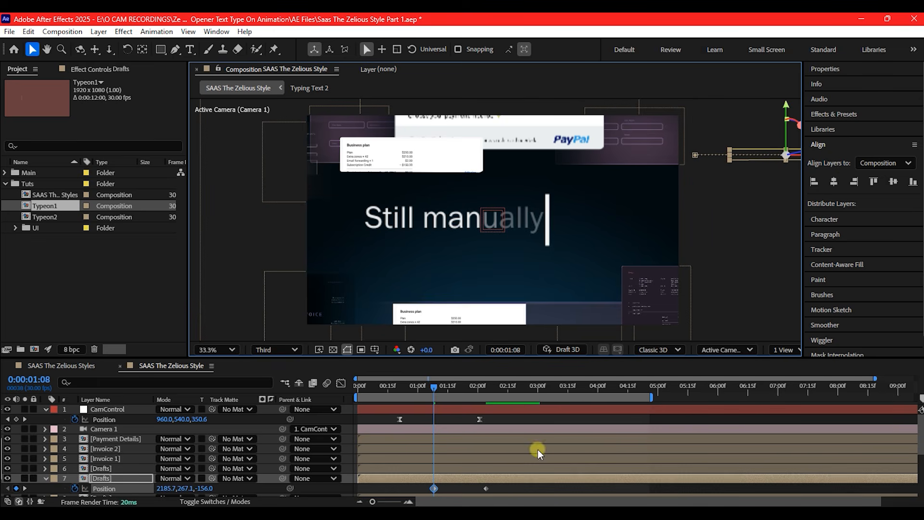
right_click(486, 489)
mouse_move(523, 483)
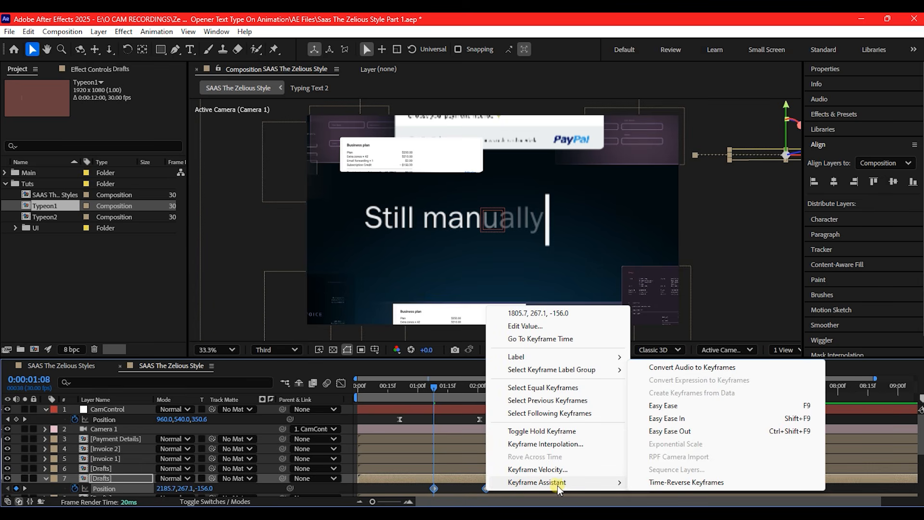
left_click(663, 407)
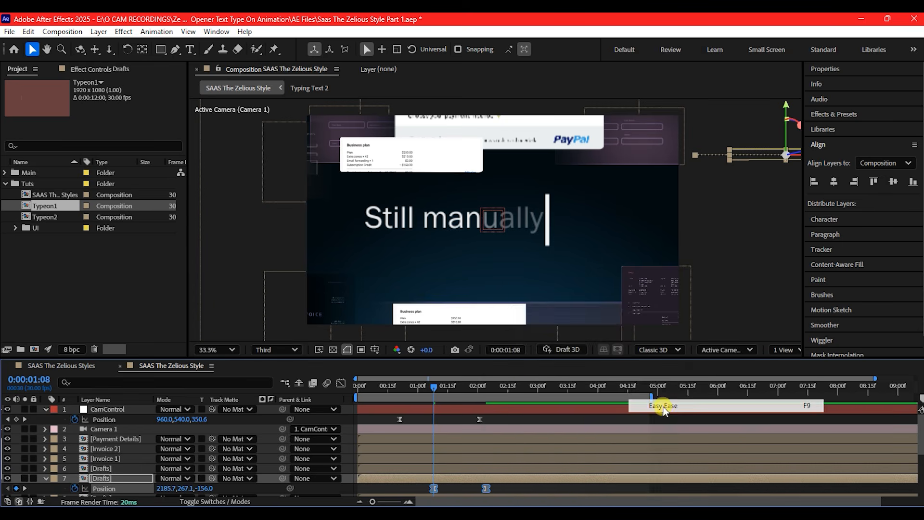
In the speed graph, lengthen the incoming influence of the Drafts card's second Position keyframe, and play the composition from the start
left_click(516, 486)
left_click(486, 488)
left_click(340, 383)
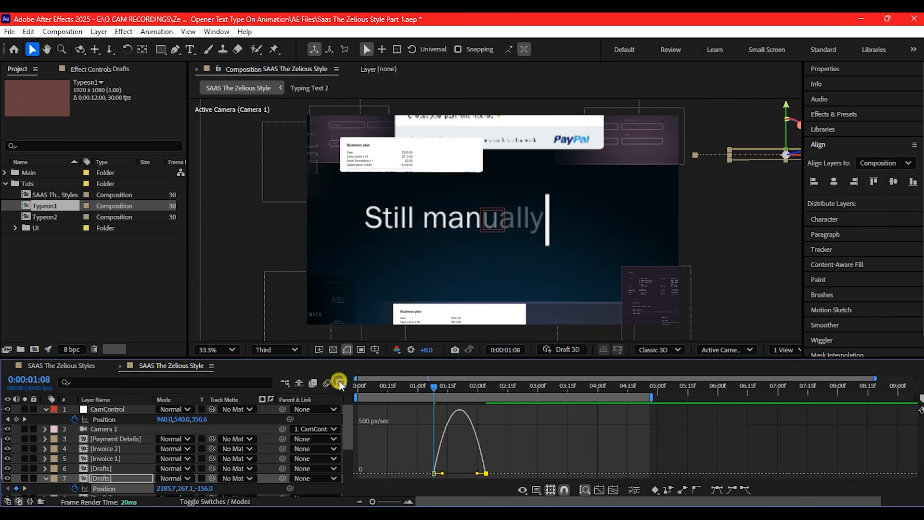
left_click_drag(479, 475, 459, 473)
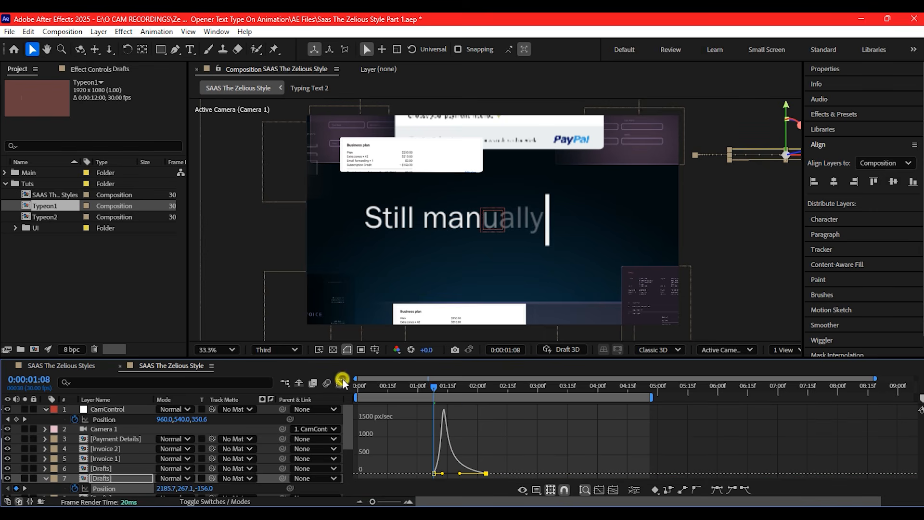
left_click(342, 383)
left_click(360, 384)
key("space")
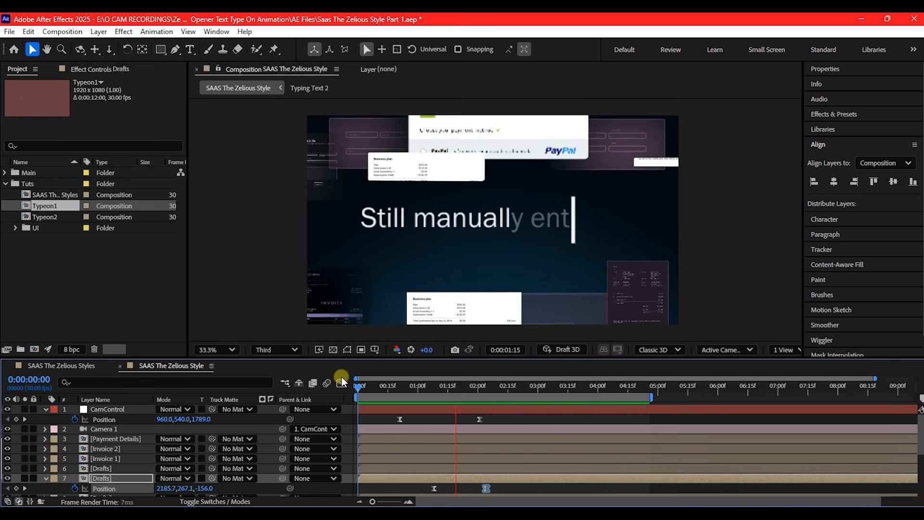
key("space")
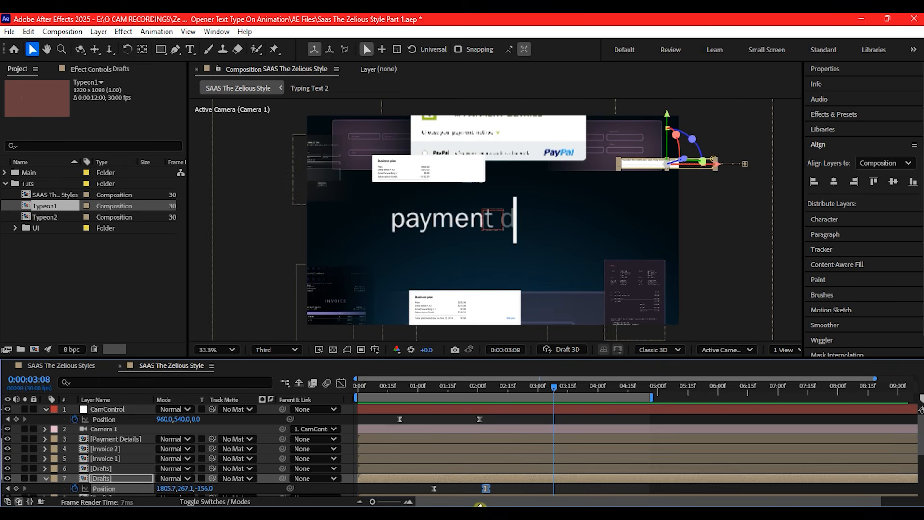
Retime the Drafts card's Position keyframes to start just after CamControl's first keyframe and end at 0:00:01:28, and replay the composition
left_click_drag(434, 488, 410, 488)
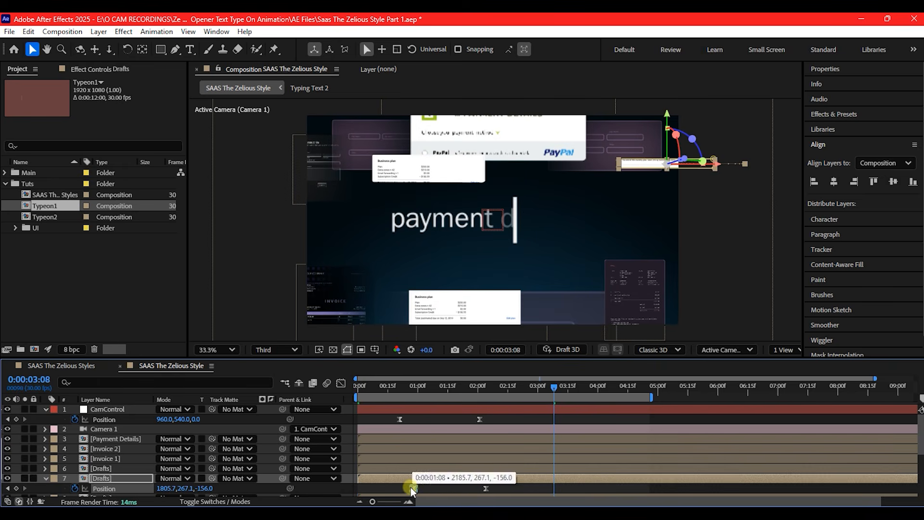
left_click(486, 487)
left_click_drag(489, 487, 474, 486)
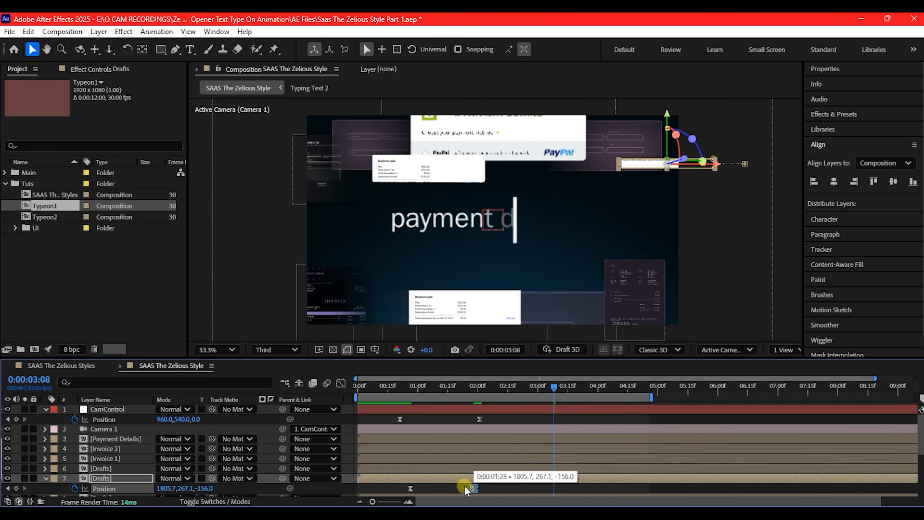
left_click_drag(409, 488, 404, 485)
left_click_drag(371, 382, 346, 379)
key("space")
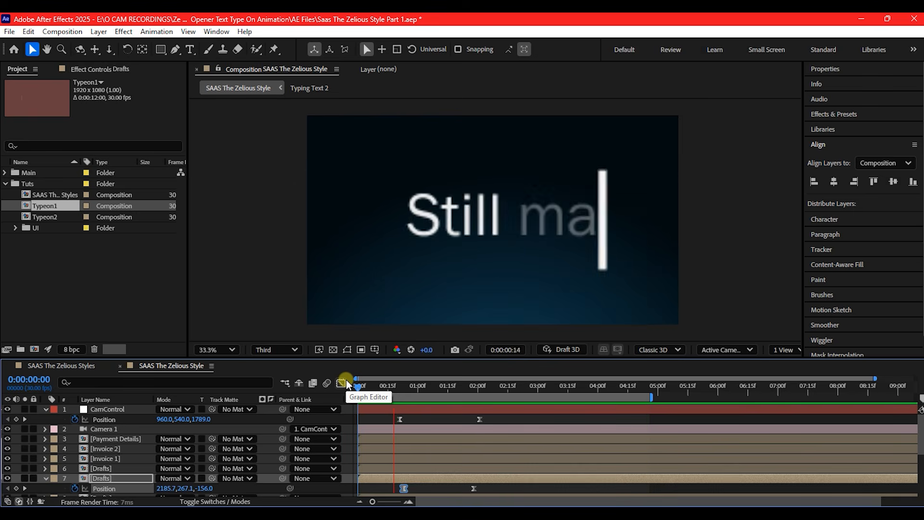
key("space")
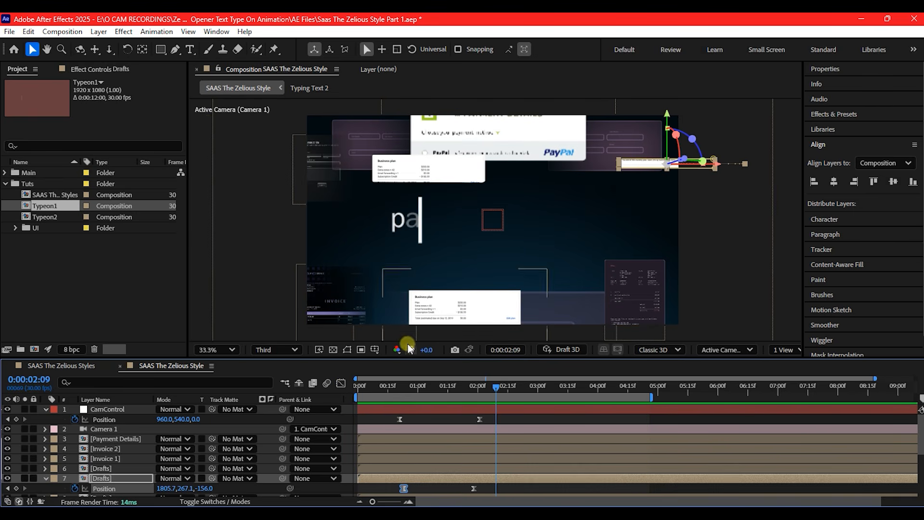
Reveal the Contact Form 1 layer's Position and set a keyframe at its current value at 0:00:01:21
left_click(330, 175)
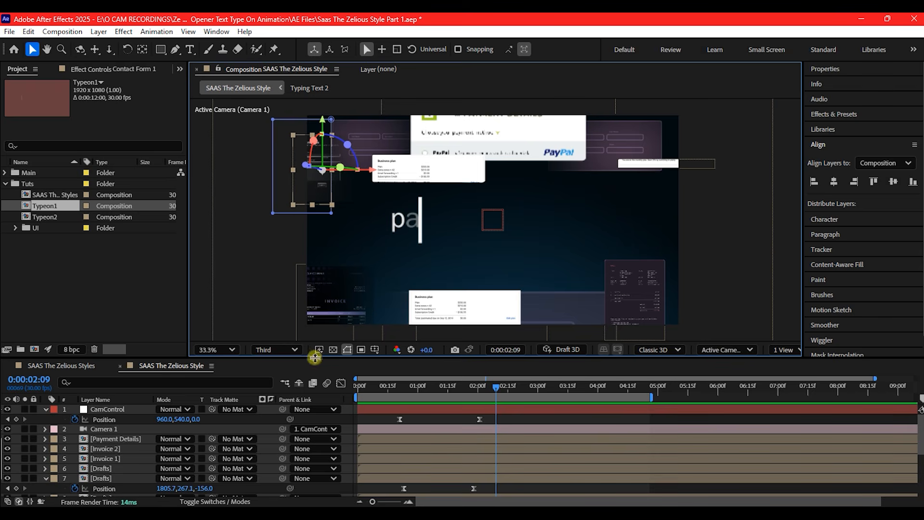
scroll(474, 435, "down", 3)
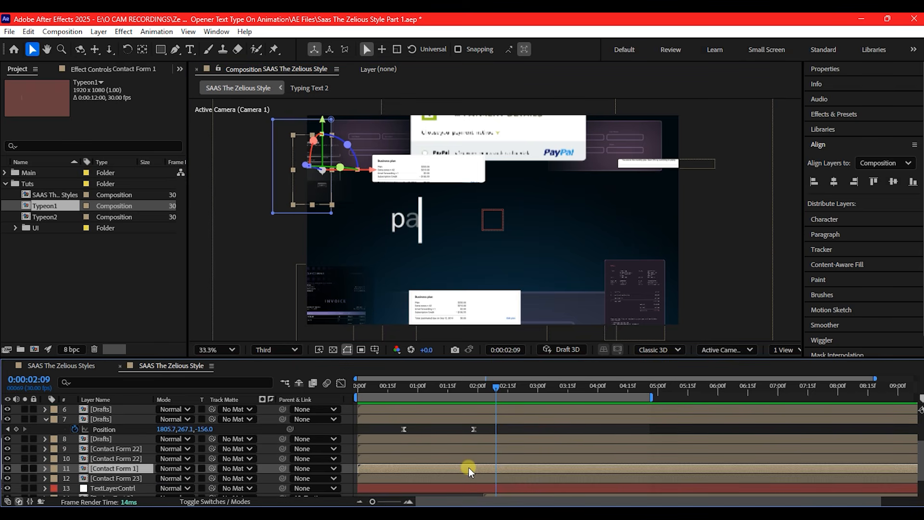
key("p")
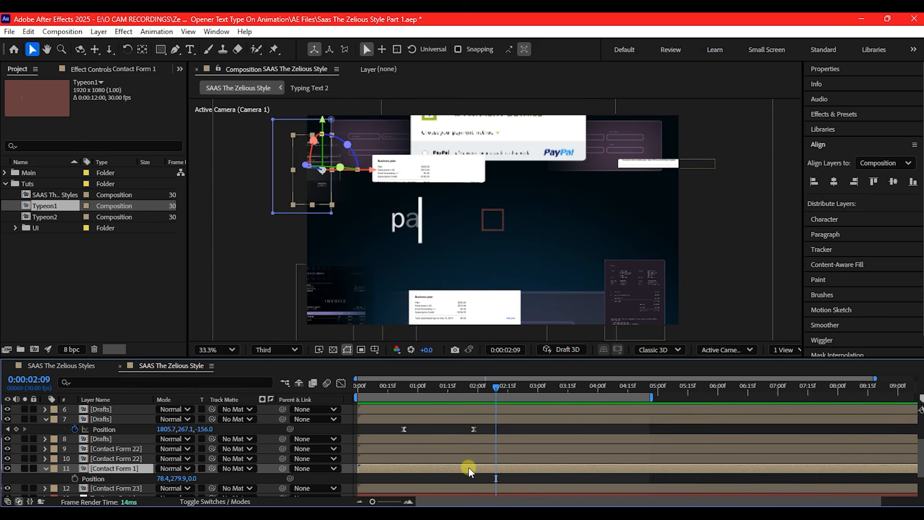
left_click_drag(478, 385, 459, 384)
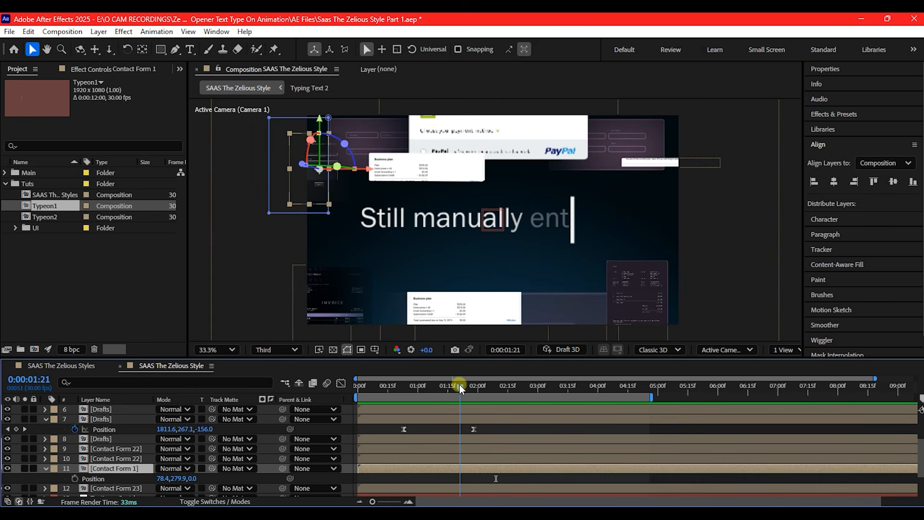
left_click(66, 478)
left_click(74, 479)
At 0:00:00:21, zoom out the composition view and set Contact Form 1's X position to -202.6 so the card starts farther left
left_click_drag(395, 388, 399, 388)
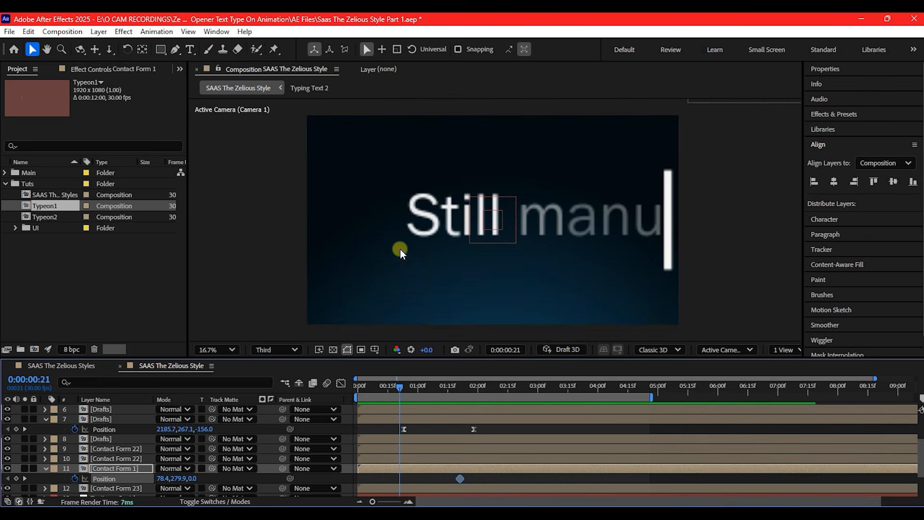
key("comma")
key("comma")
key("comma")
key("comma")
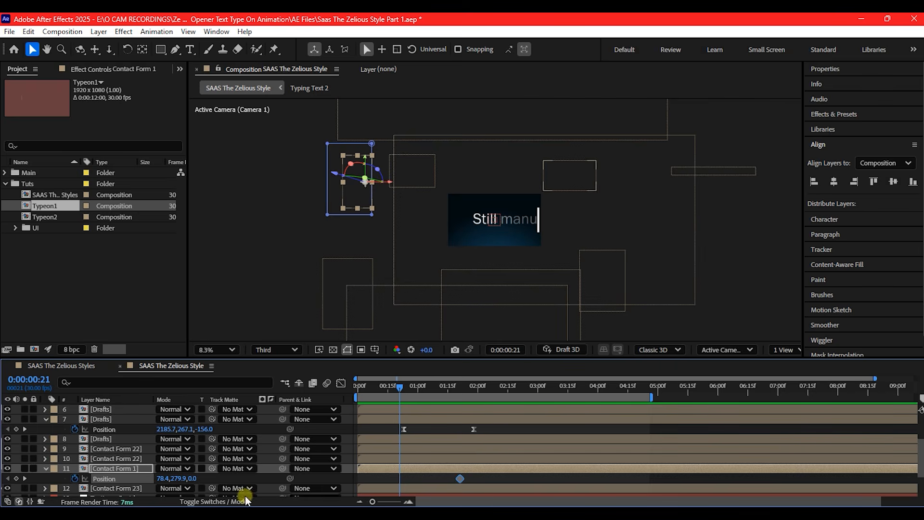
left_click_drag(164, 479, 3, 479)
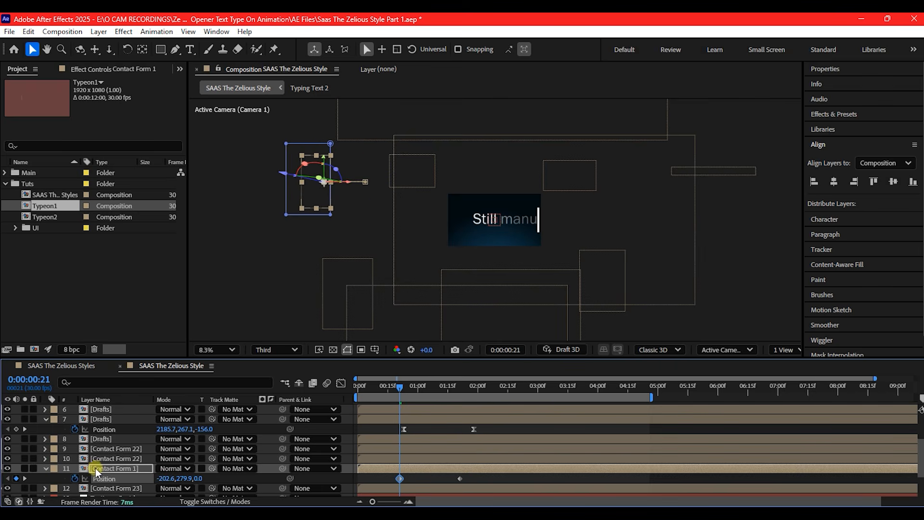
left_click_drag(163, 429, 44, 427)
left_click(100, 428)
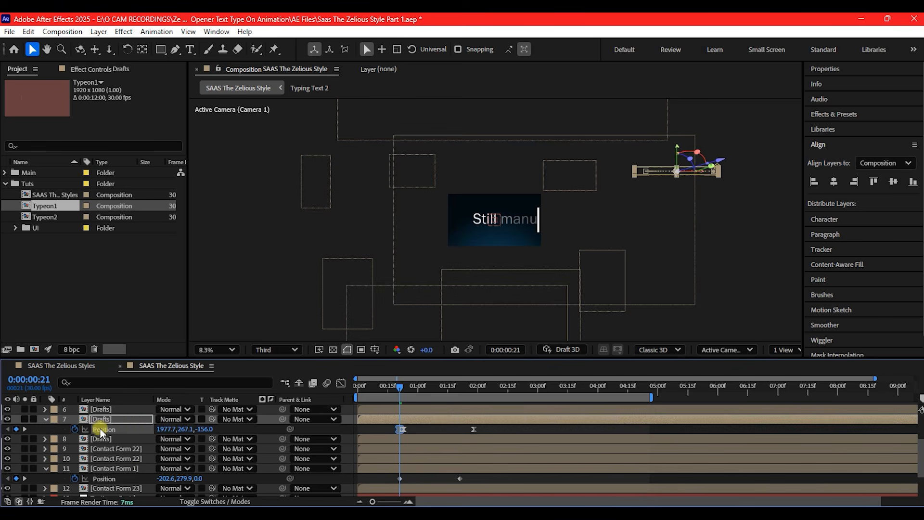
left_click(136, 419)
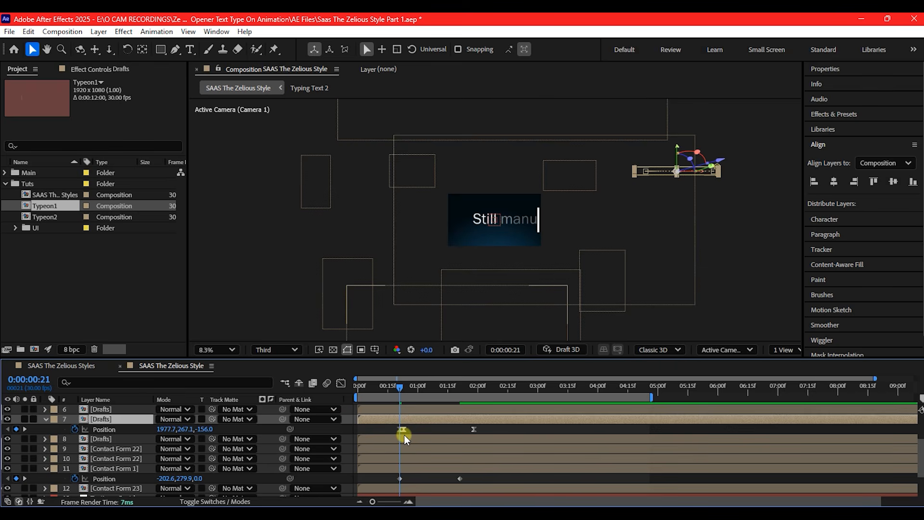
key("ctrl+z")
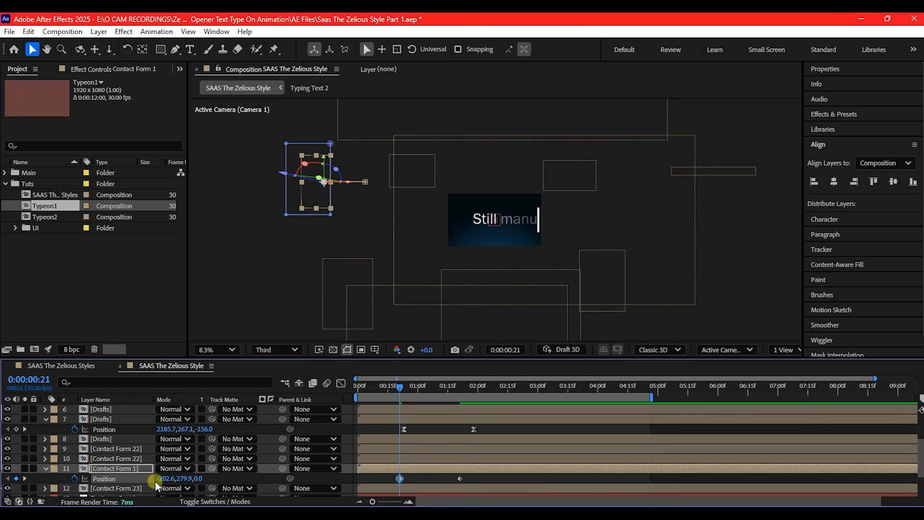
Set Contact Form 1's starting X position to -269.6 and apply Easy Ease to both of its Position keyframes
left_click_drag(163, 478, 115, 478)
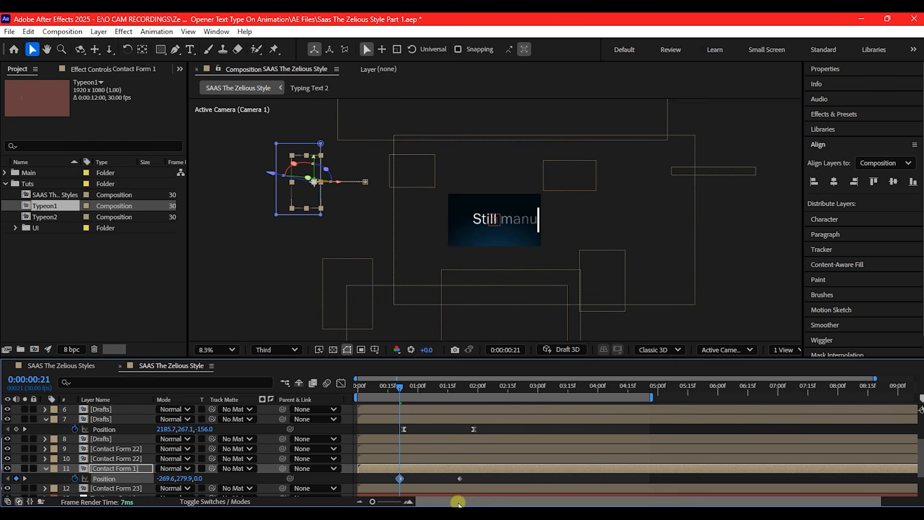
left_click_drag(472, 474, 369, 480)
right_click(399, 478)
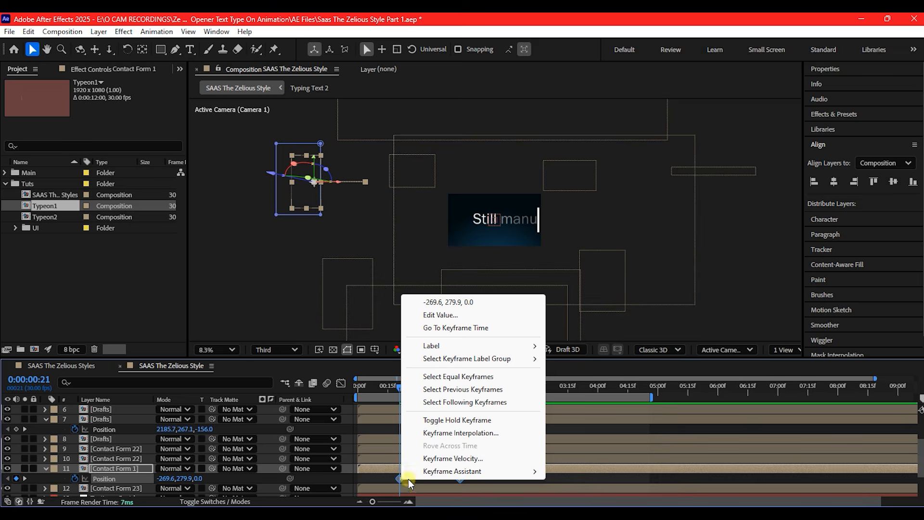
mouse_move(481, 471)
left_click(576, 395)
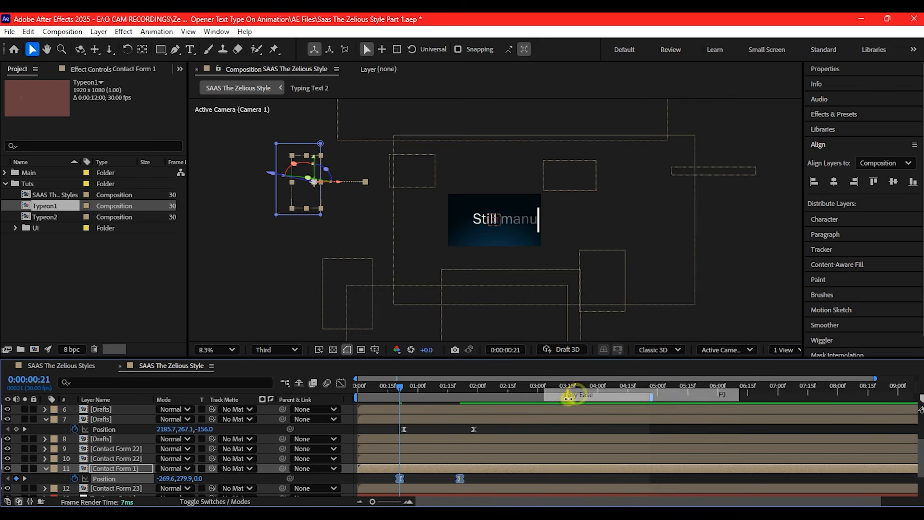
In the speed graph, lengthen the incoming influence of Contact Form 1's second Position keyframe, and return to the layer bars
left_click(464, 479)
left_click(340, 383)
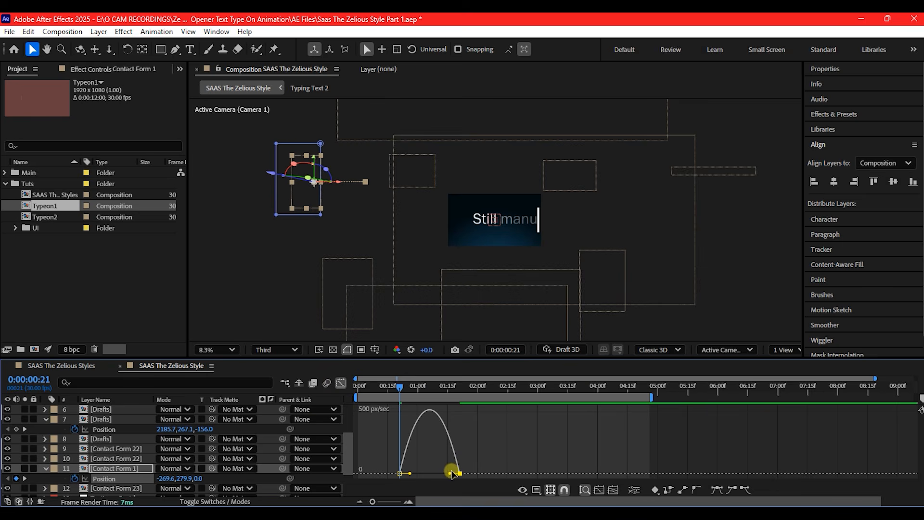
left_click_drag(451, 472, 429, 473)
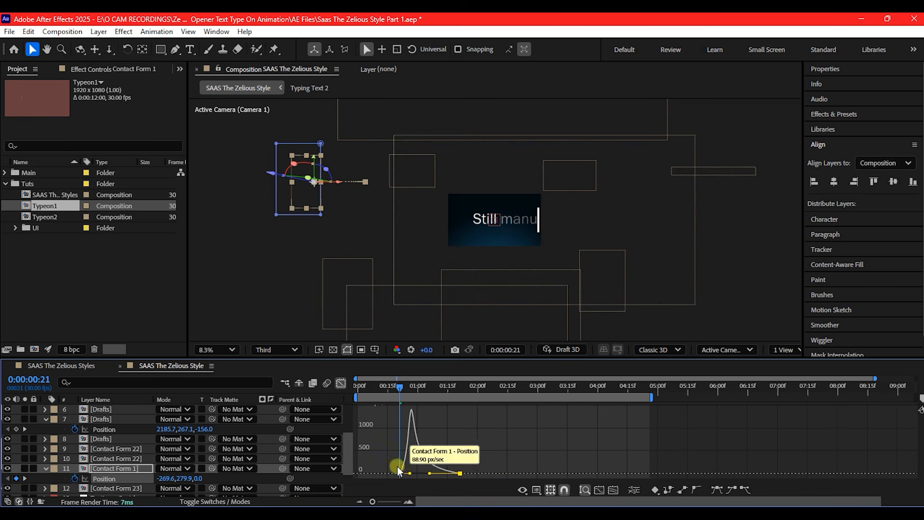
left_click(340, 383)
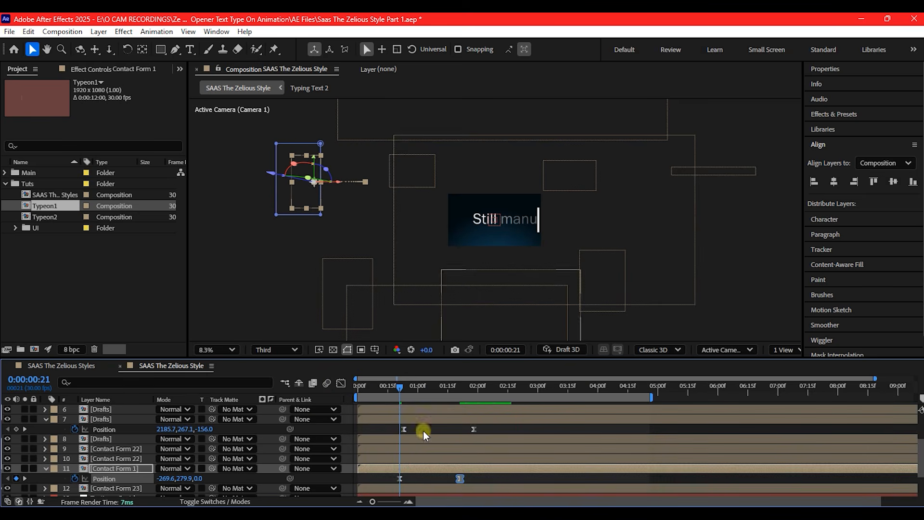
Fit the composition to the viewer and scrub from the start to 0:00:02:09 to check the cards' slide-in motion
left_click_drag(365, 387, 446, 396)
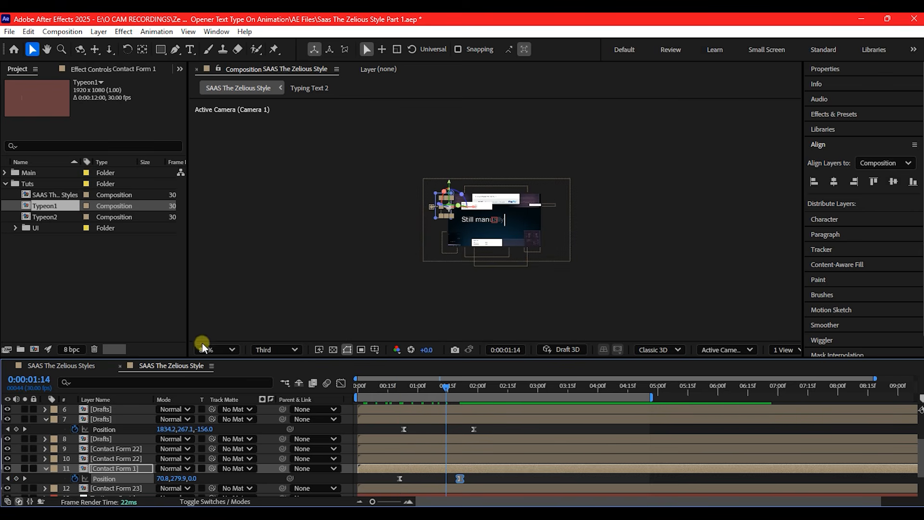
left_click(217, 349)
left_click(212, 116)
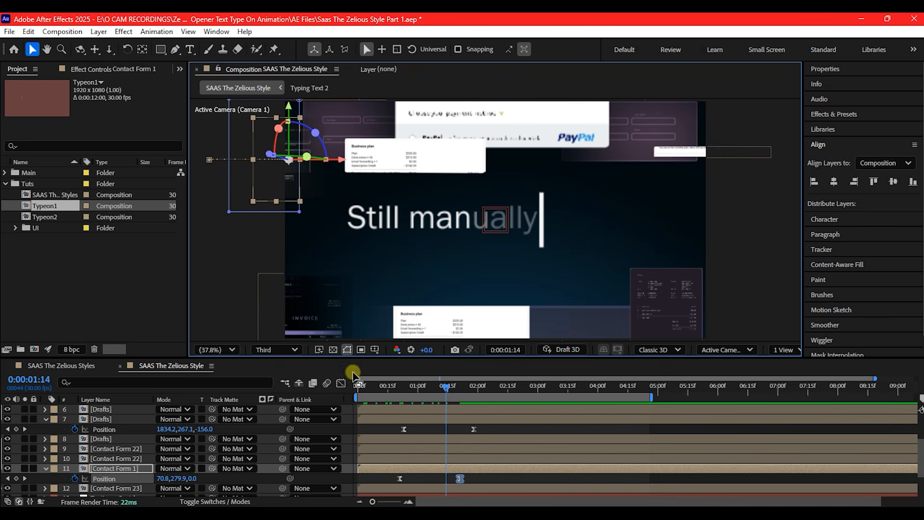
left_click_drag(365, 386, 496, 384)
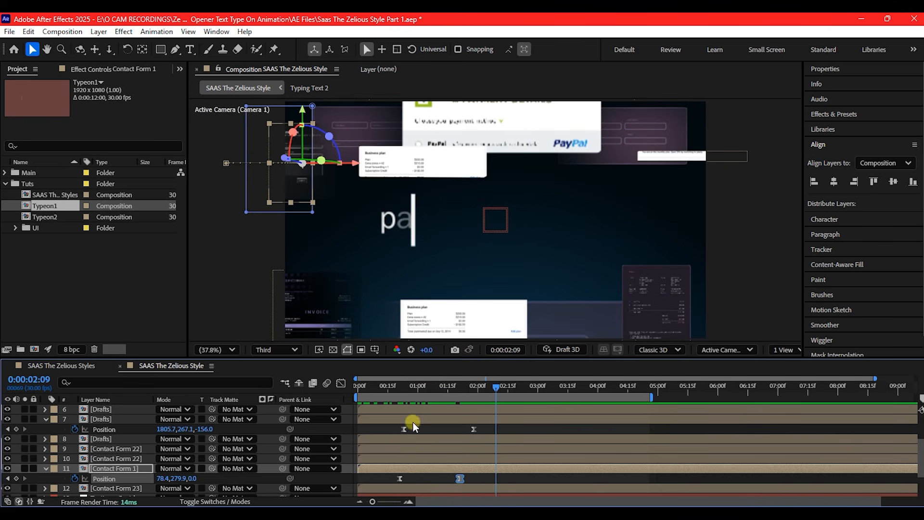
Play the composition from the start to review the cards' slide-in motion
left_click_drag(372, 383, 333, 383)
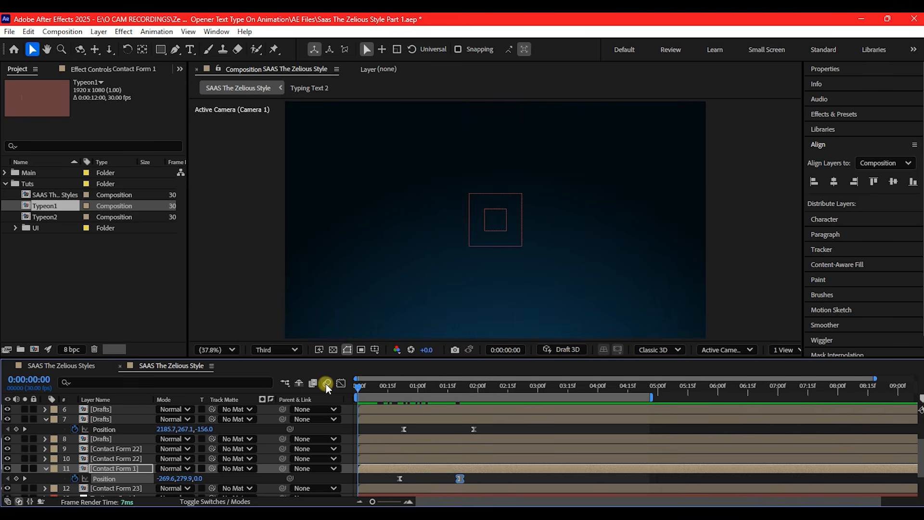
key("space")
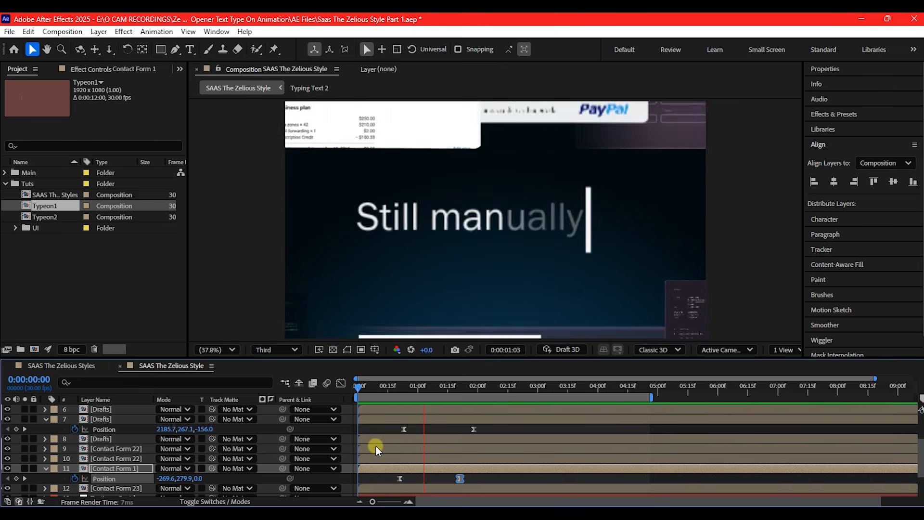
key("space")
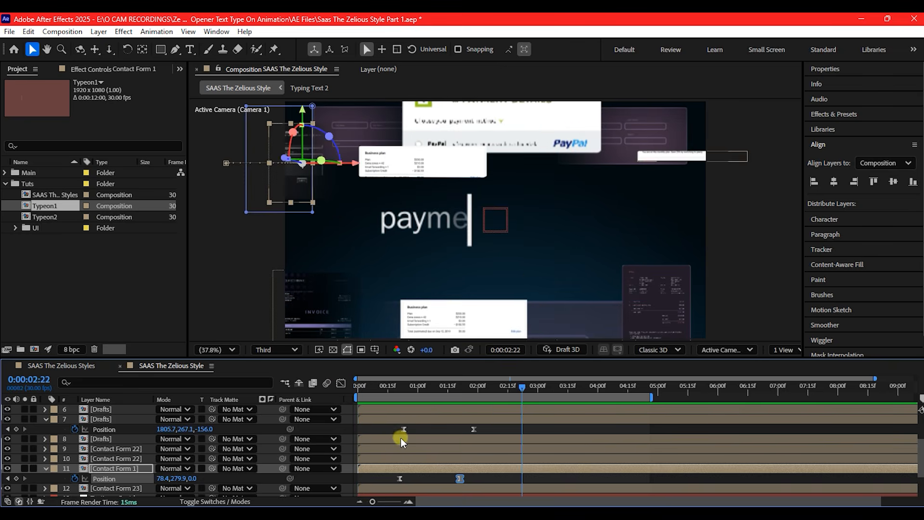
Move the second Position keyframes of Drafts and Contact Form 1 to about 0:00:02:11 and 0:00:02:04, and preview the slower slide-in
left_click_drag(491, 428, 486, 481)
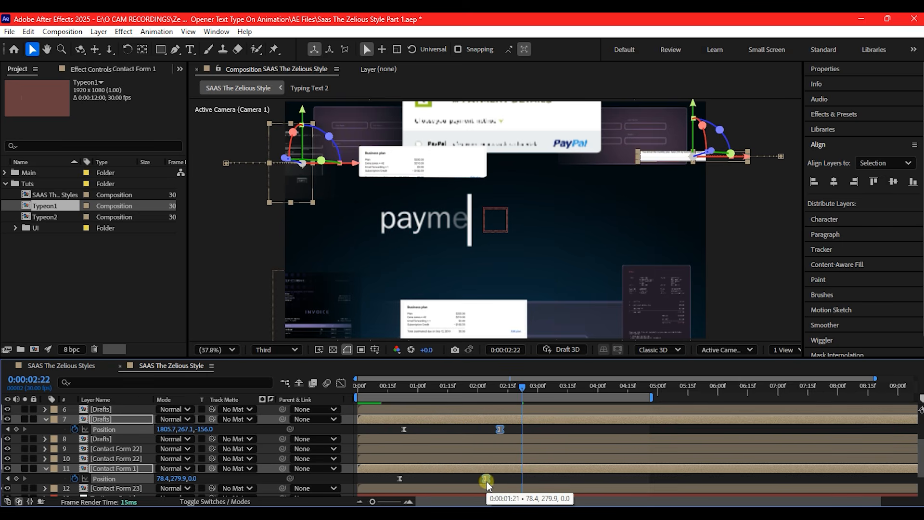
left_click_drag(393, 385, 385, 386)
key("space")
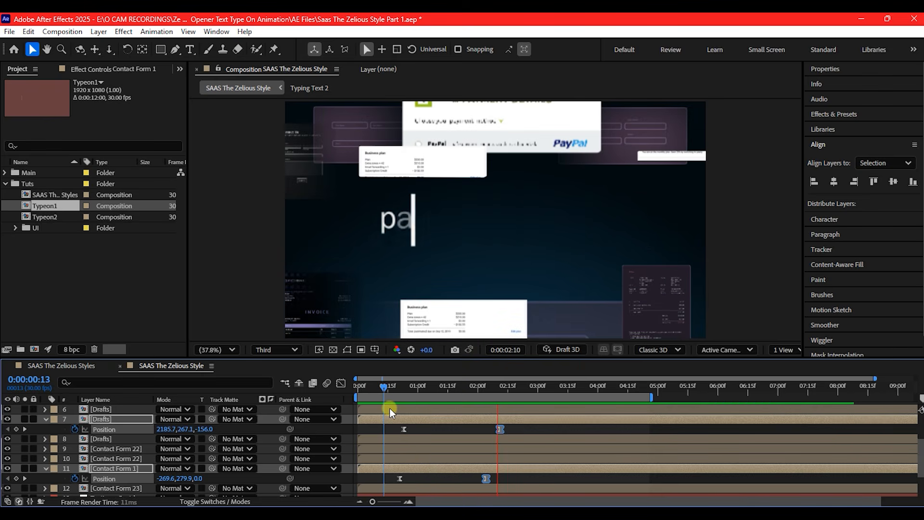
key("space")
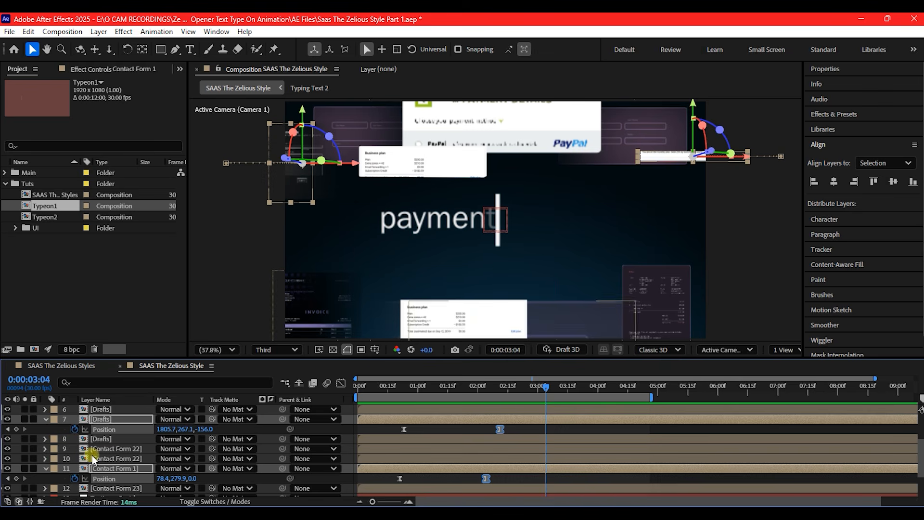
Duplicate the BG layer and delete the Gradient Ramp effect from the upper copy
scroll(96, 454, "up", 3)
scroll(110, 455, "down", 4)
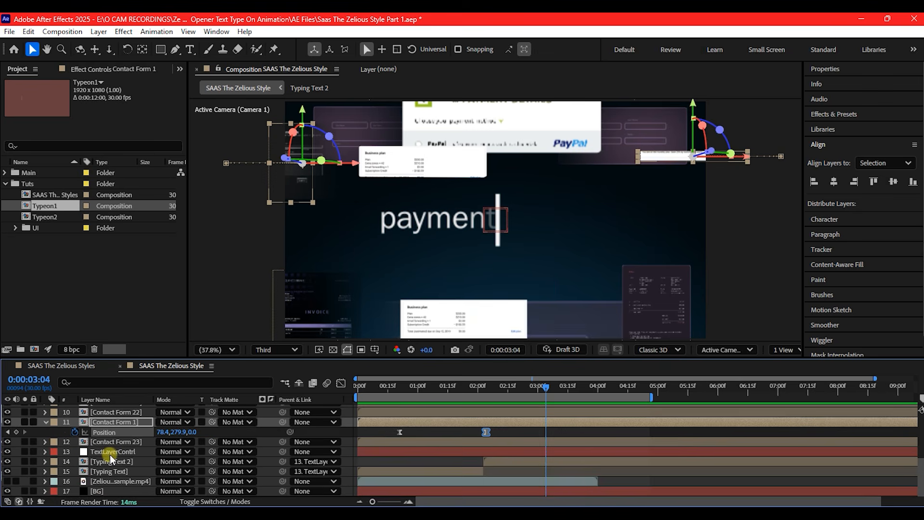
left_click(98, 491)
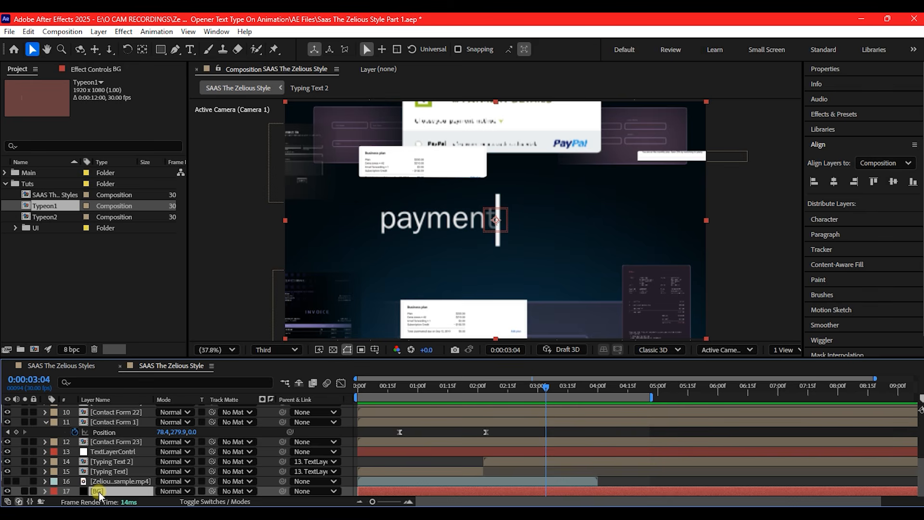
key("ctrl+d")
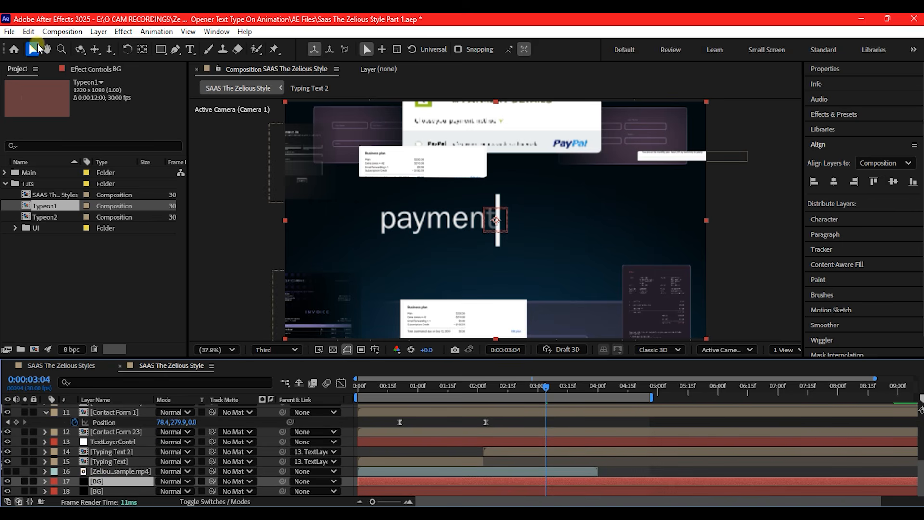
left_click(94, 68)
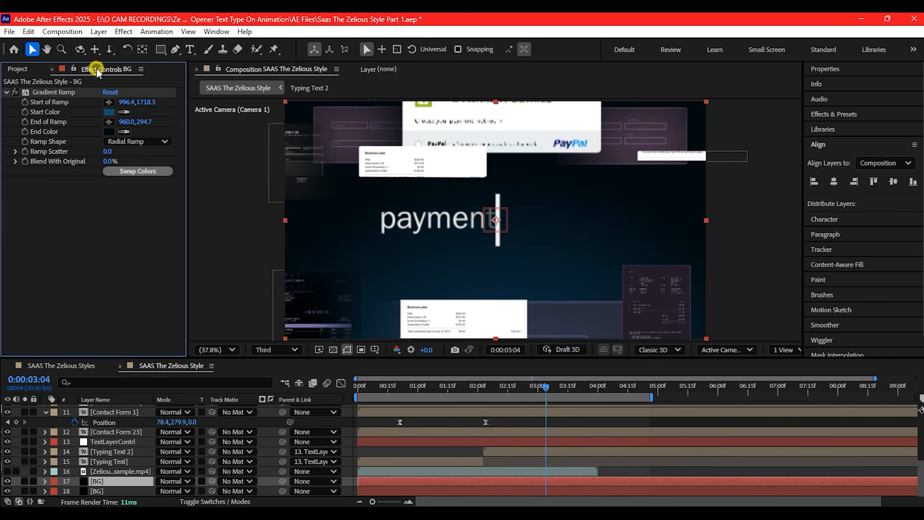
left_click(62, 92)
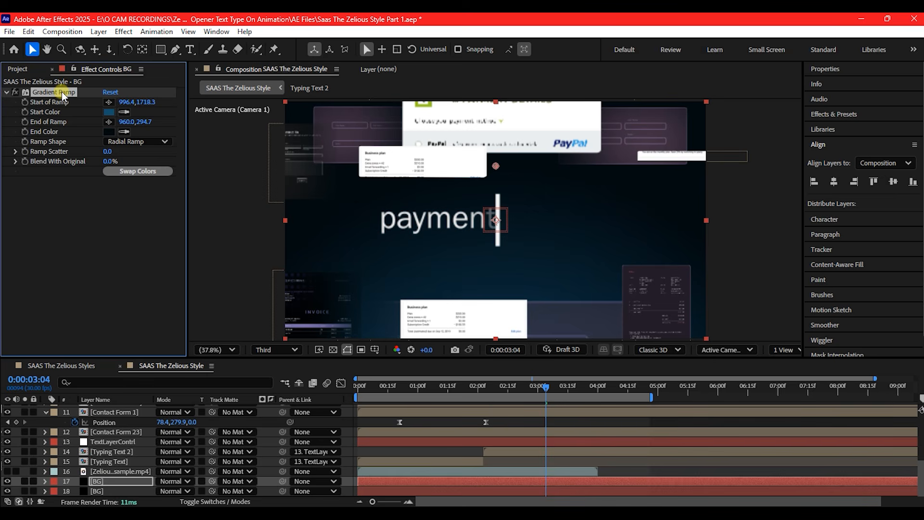
key("Delete")
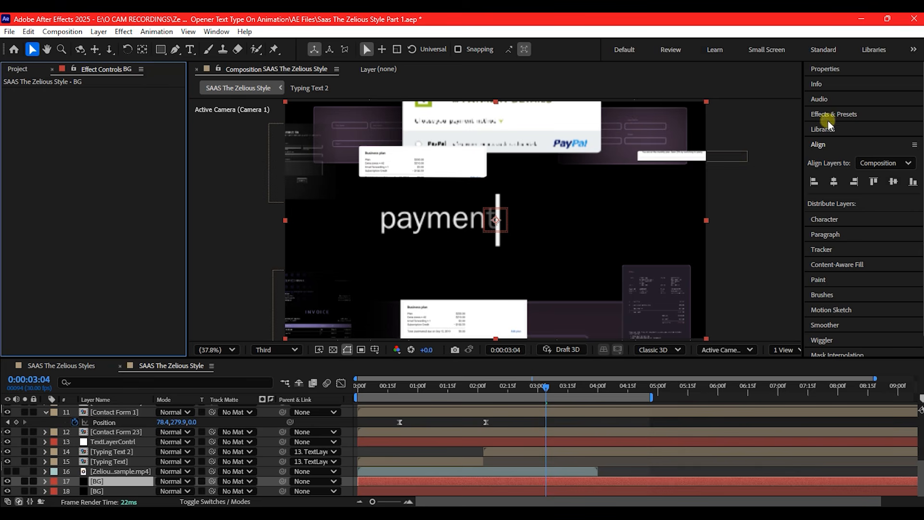
Find the 4-Color Gradient effect and apply it to the upper BG layer
left_click(849, 115)
left_click_drag(854, 128, 810, 128)
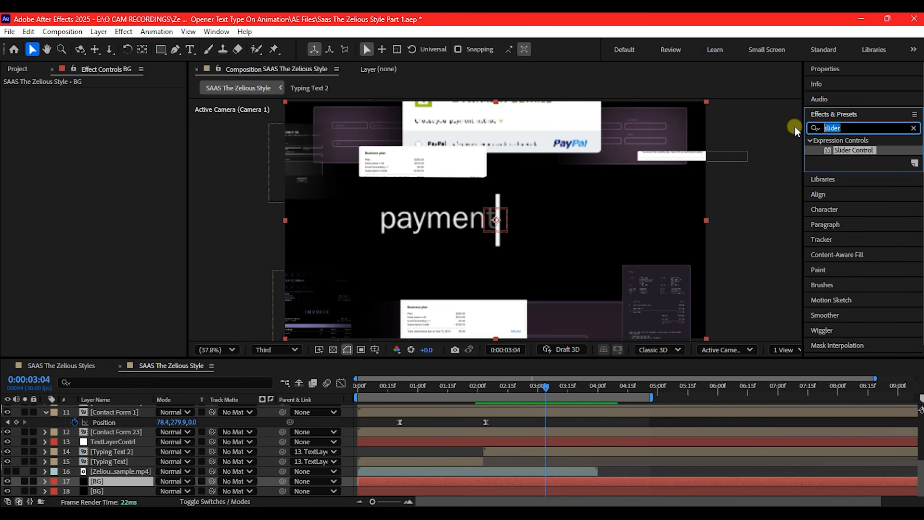
type("4")
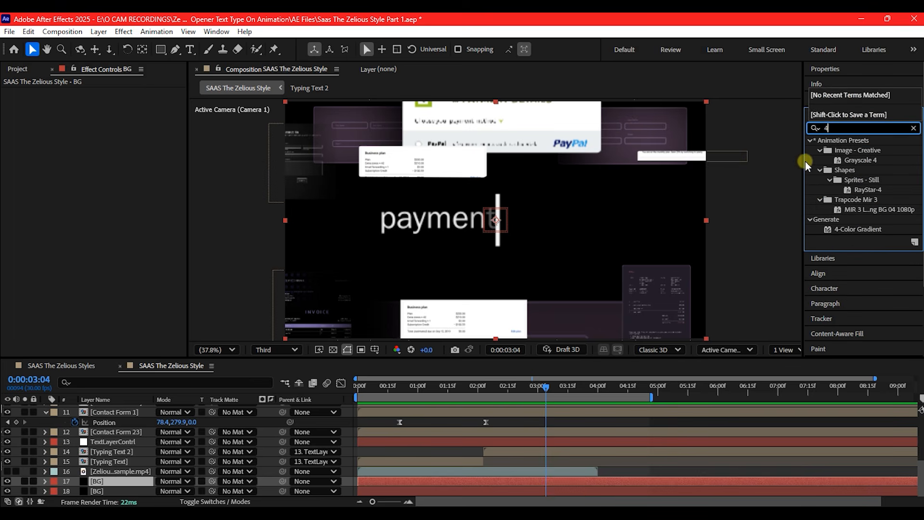
type("-")
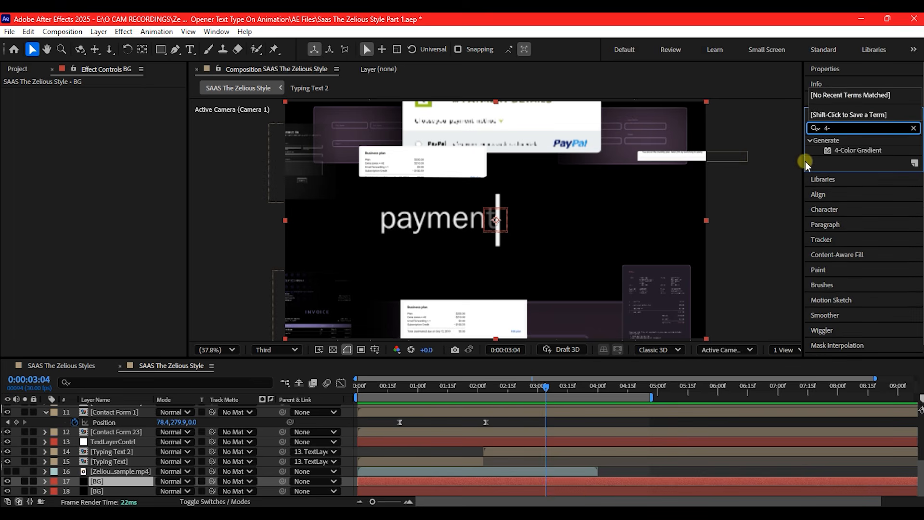
left_click_drag(855, 150, 119, 481)
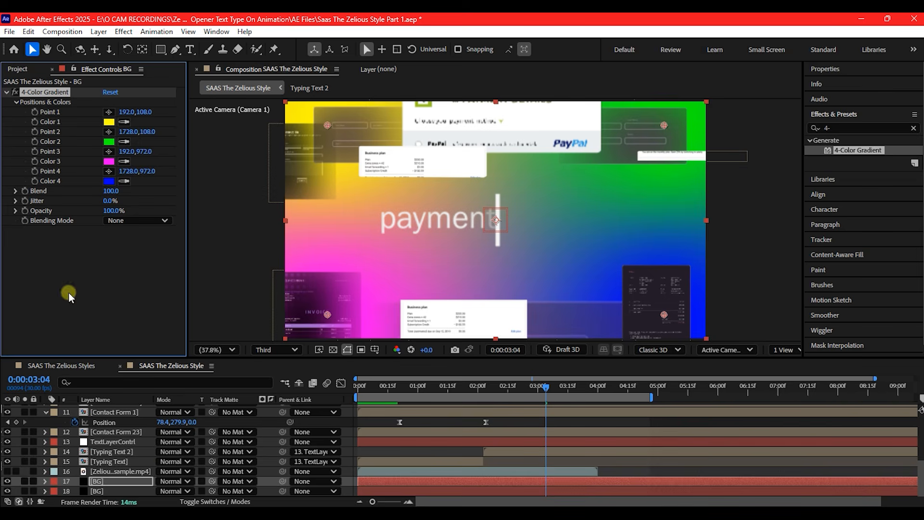
Hide the upper BG layer and, at 0:00:00:10, sample gradient Colors 1 and 3 from the background's dark areas and Colors 2 and 4 from its blue areas
left_click(9, 480)
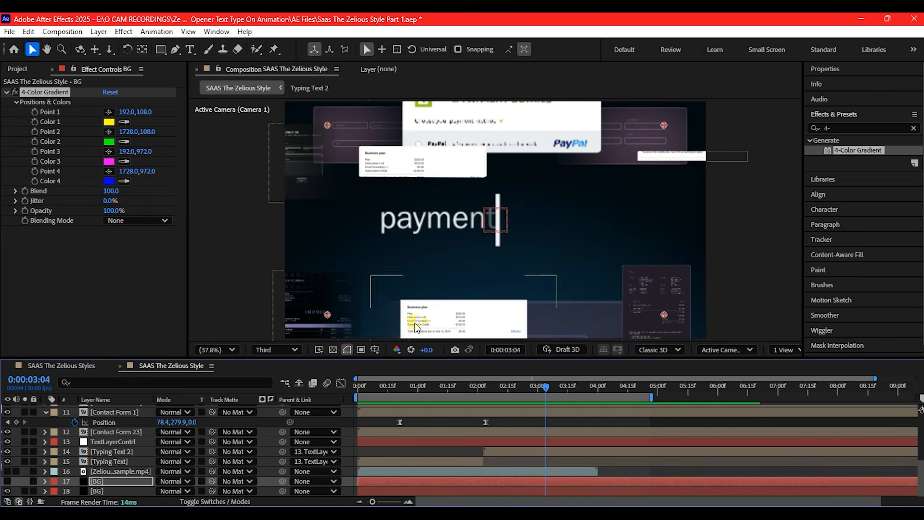
left_click(429, 385)
left_click_drag(428, 385, 377, 385)
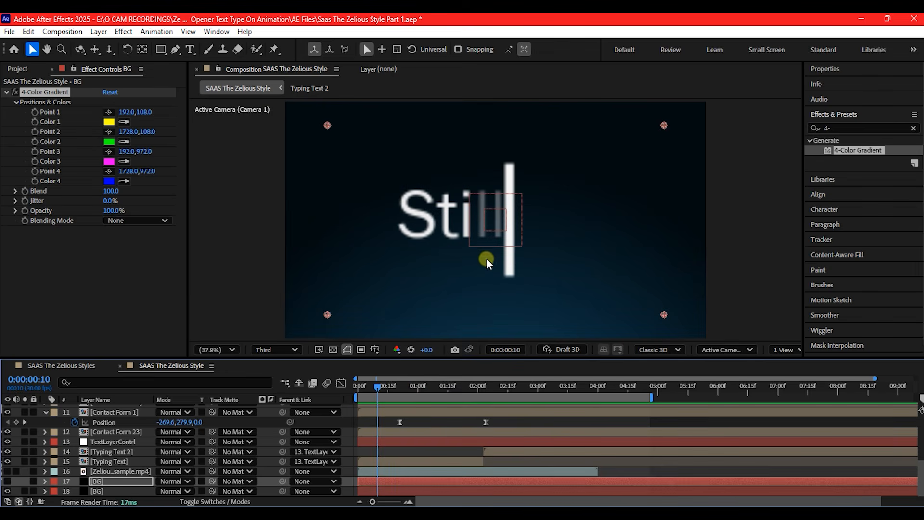
left_click(124, 121)
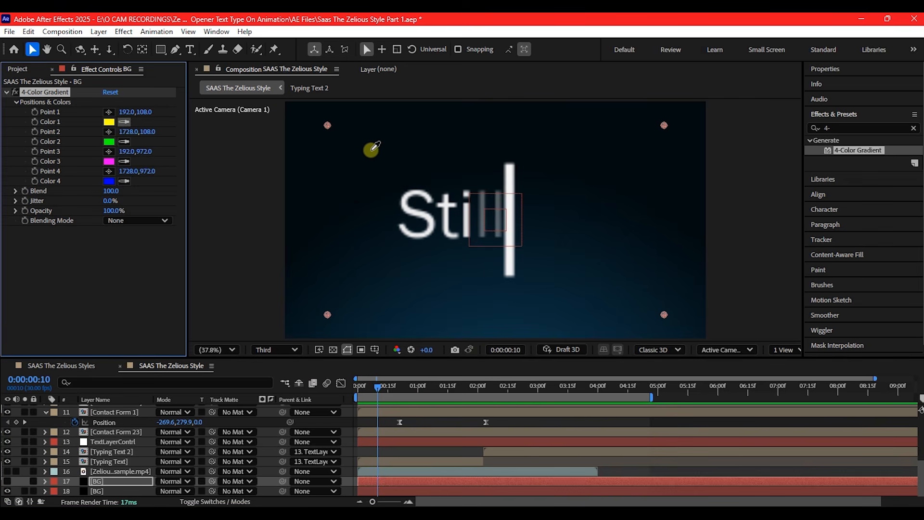
left_click(422, 122)
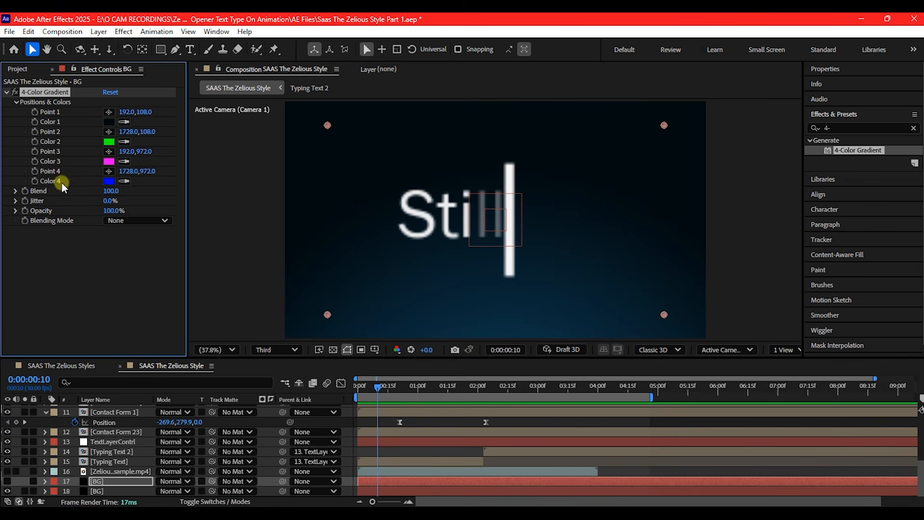
left_click(123, 141)
left_click(464, 328)
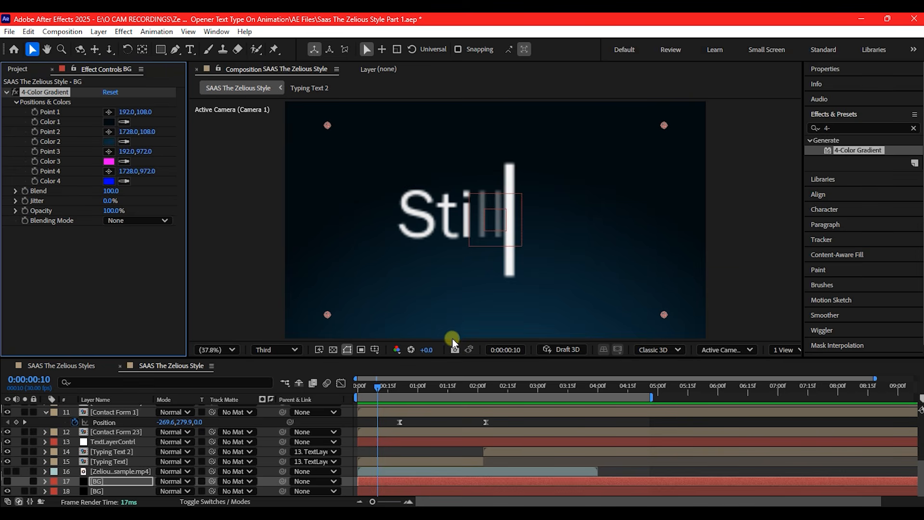
left_click(126, 161)
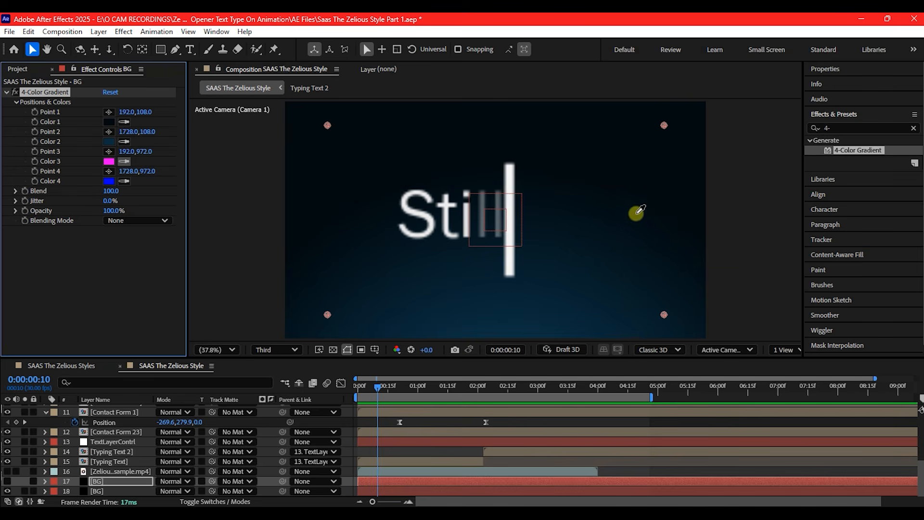
left_click(656, 210)
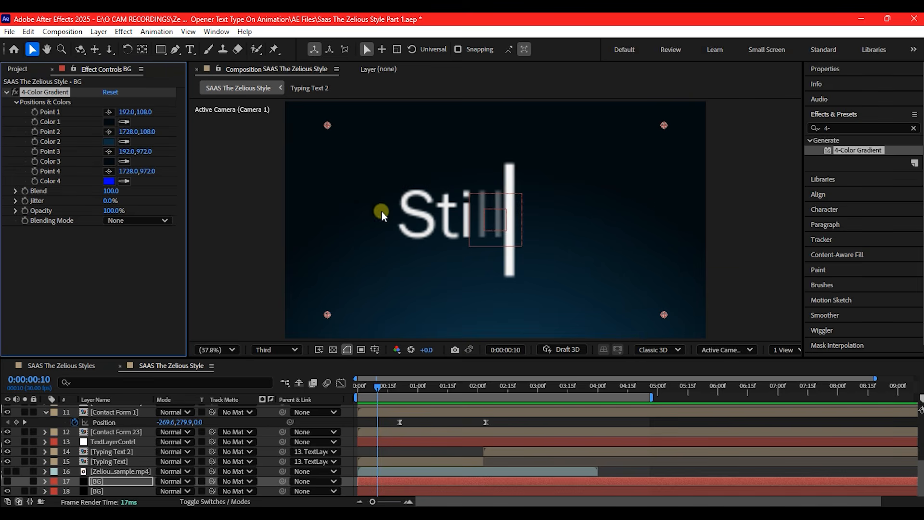
left_click(124, 182)
left_click(568, 332)
Select the upper BG layer and turn its visibility back on
left_click(98, 473)
left_click(92, 483)
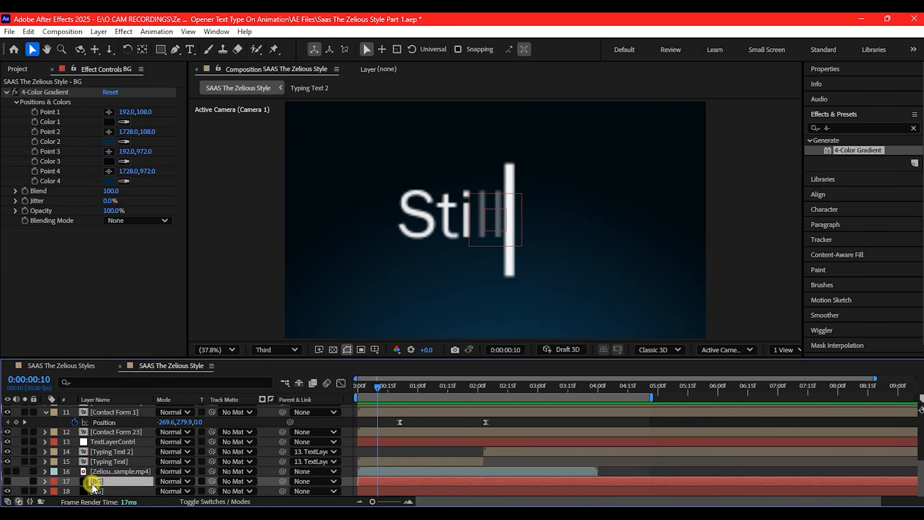
left_click(7, 481)
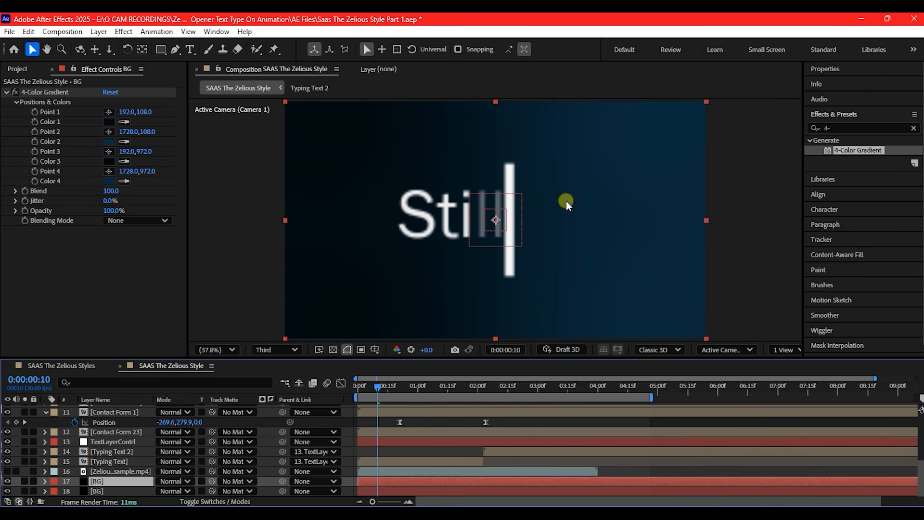
Try repositioning the 4-Color Gradient's Point 1 to 801, 582 and Point 2 lower in the frame, and undo the point moves
key("comma")
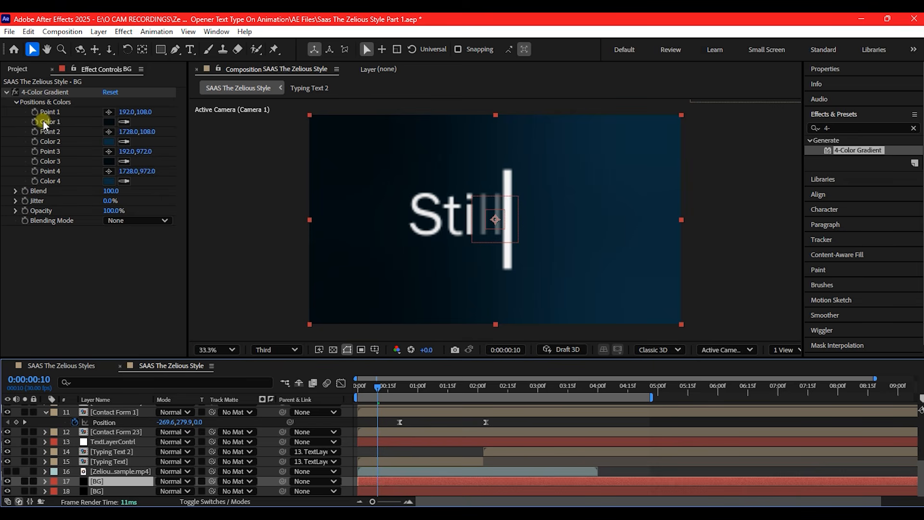
left_click(44, 103)
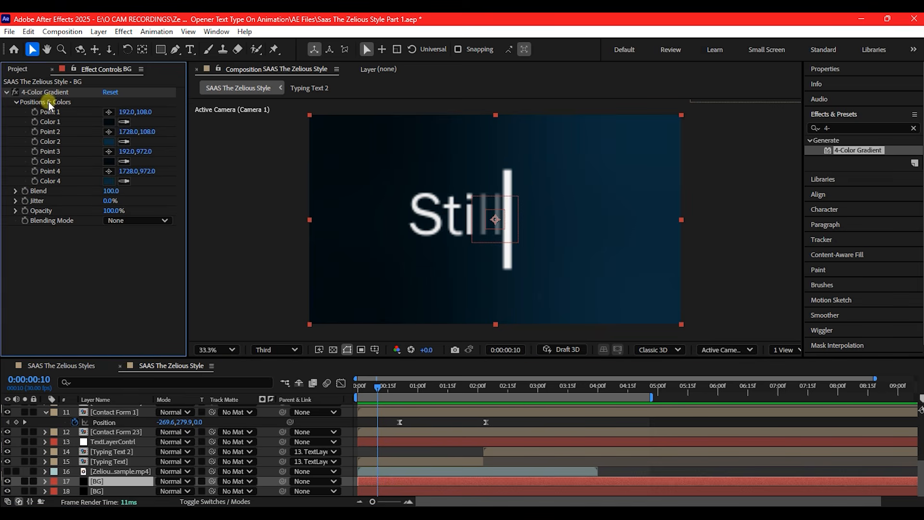
left_click(45, 92)
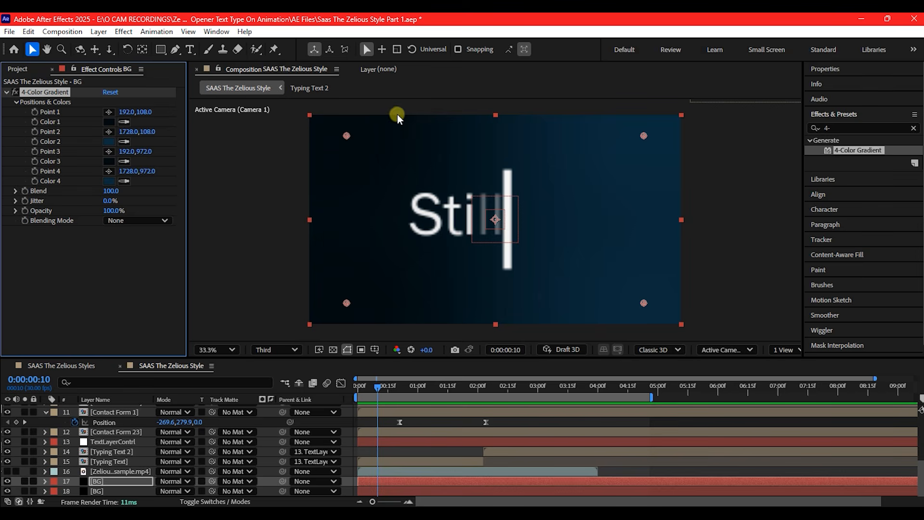
left_click_drag(346, 136, 465, 227)
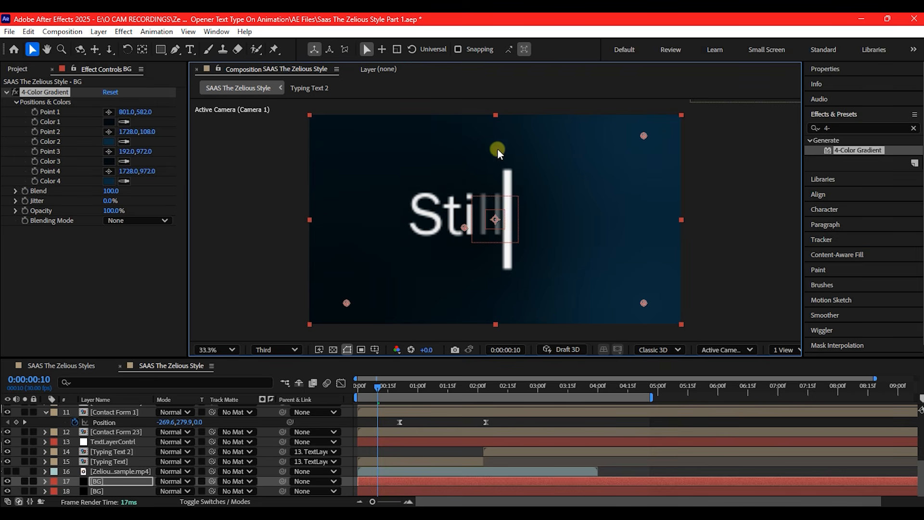
left_click_drag(645, 134, 626, 194)
left_click_drag(633, 237, 645, 234)
key("ctrl+z")
key("ctrl+z")
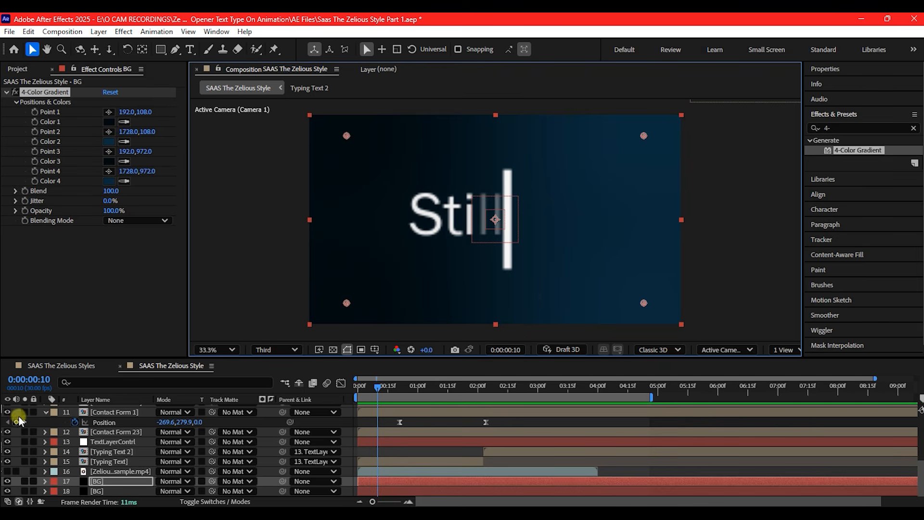
Add a 100% Opacity keyframe to the upper BG layer at 0:00:01:21
left_click(110, 483)
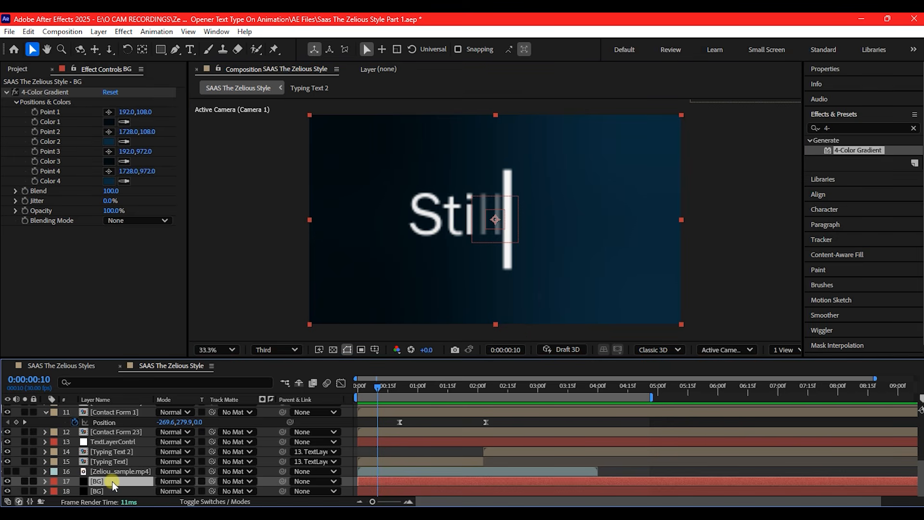
key("t")
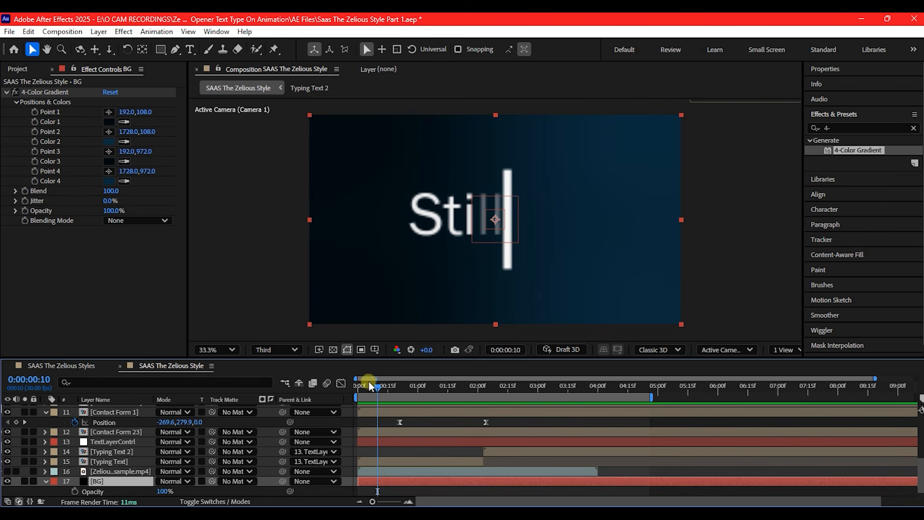
left_click_drag(379, 386, 461, 391)
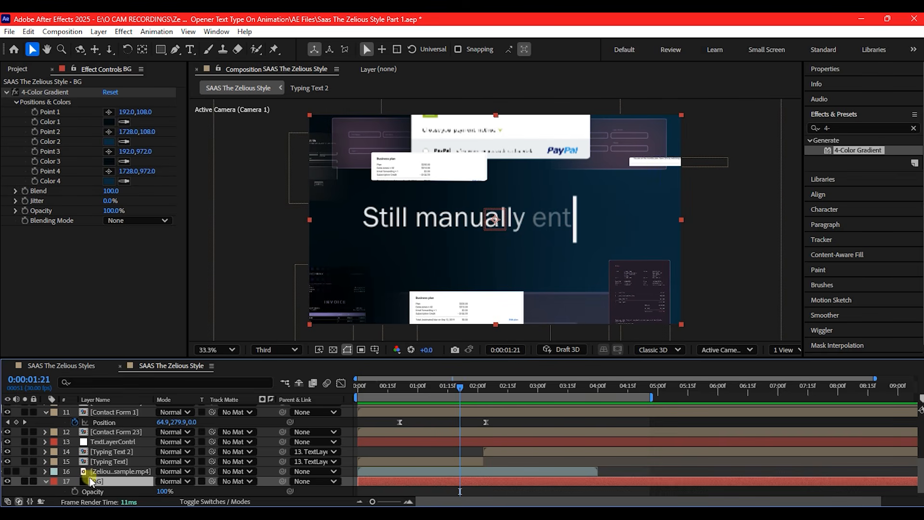
left_click(75, 491)
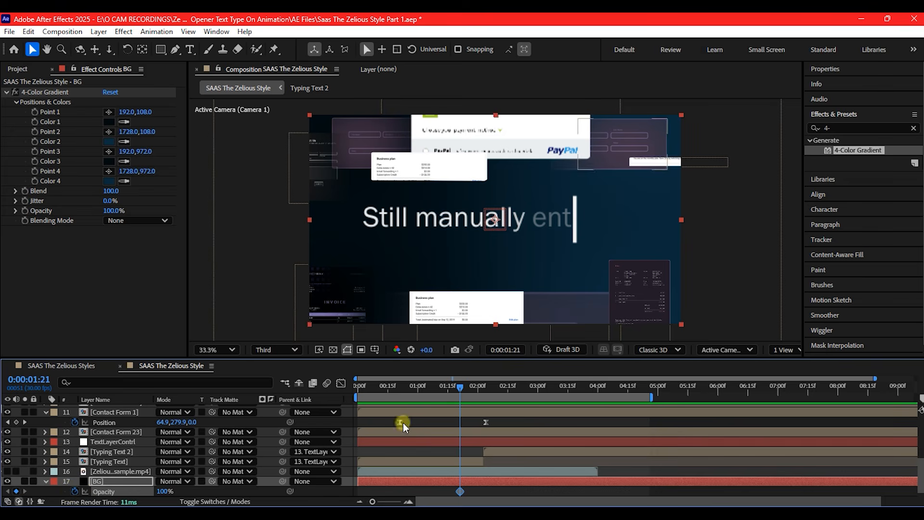
Set the upper BG layer's Opacity to 0% at 0:00:01:06 and preview the background fade from the start
left_click(431, 386)
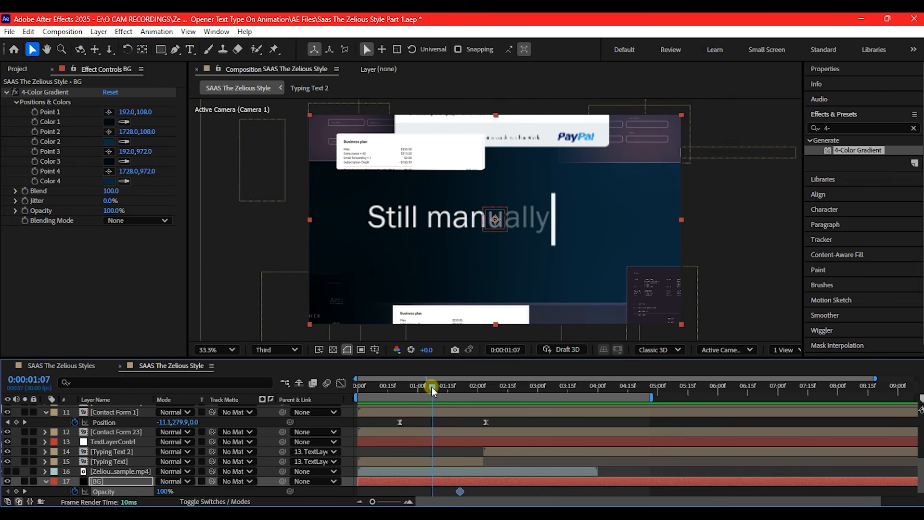
left_click_drag(431, 386, 429, 385)
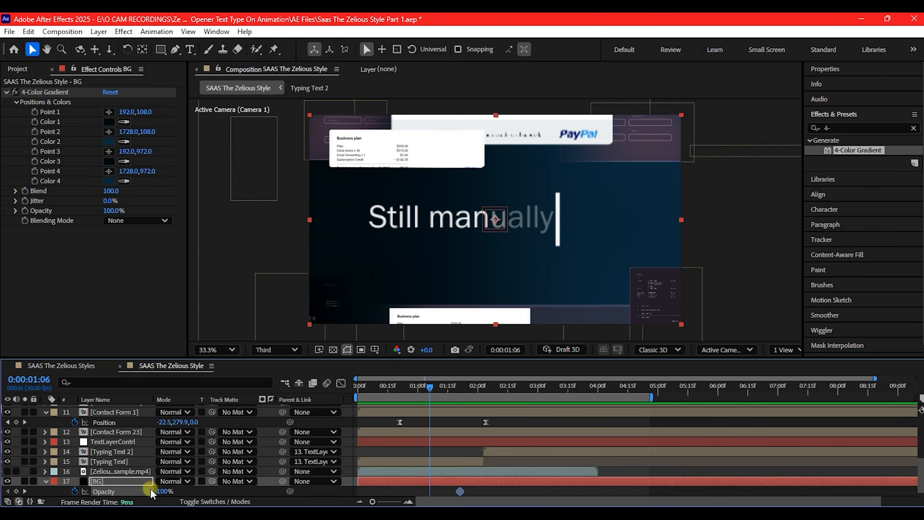
left_click_drag(165, 491, 131, 489)
left_click_drag(367, 387, 333, 385)
key("space")
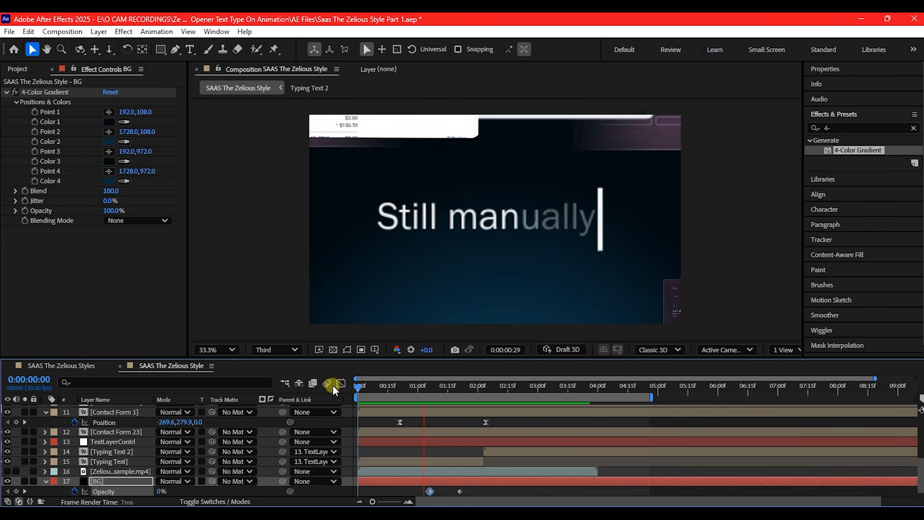